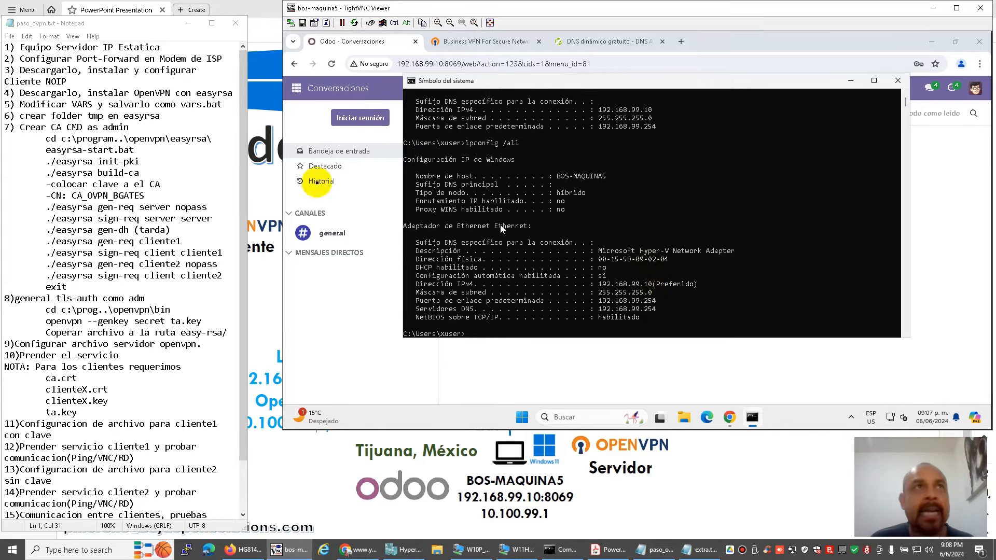
# Review the remote-access VPN network diagram PDF, then switch to the HG8145V5 router login page.
pyautogui.click(131, 60)
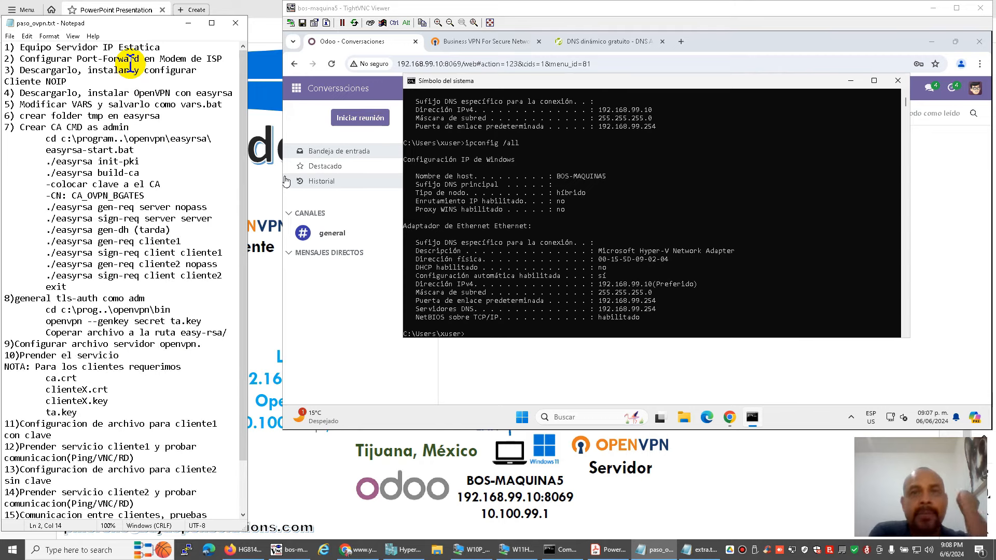
pyautogui.click(431, 473)
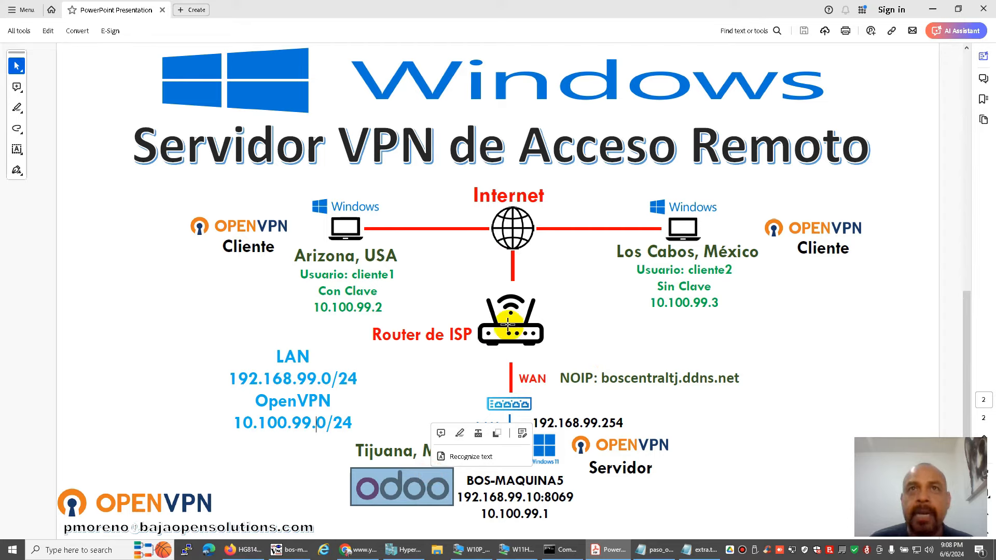
pyautogui.click(608, 410)
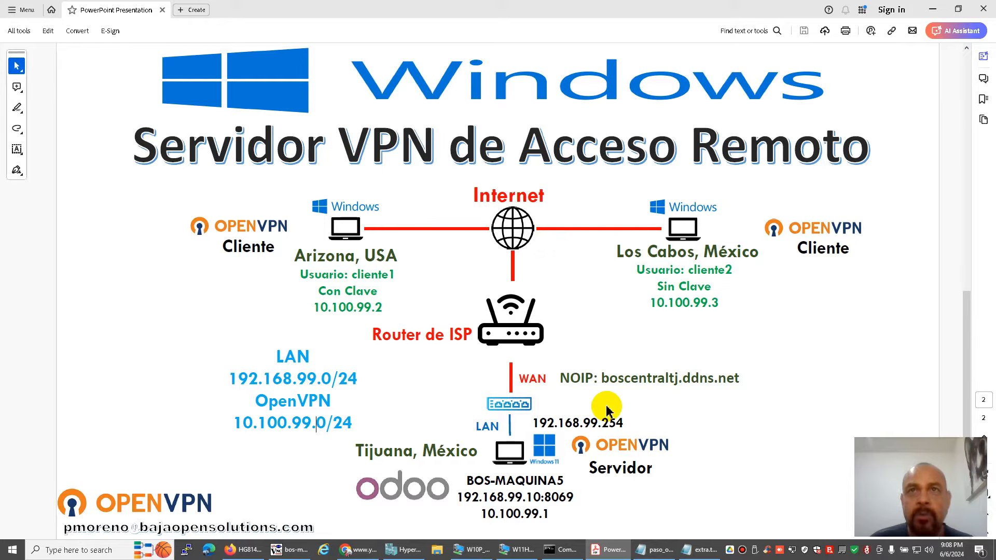
pyautogui.click(243, 550)
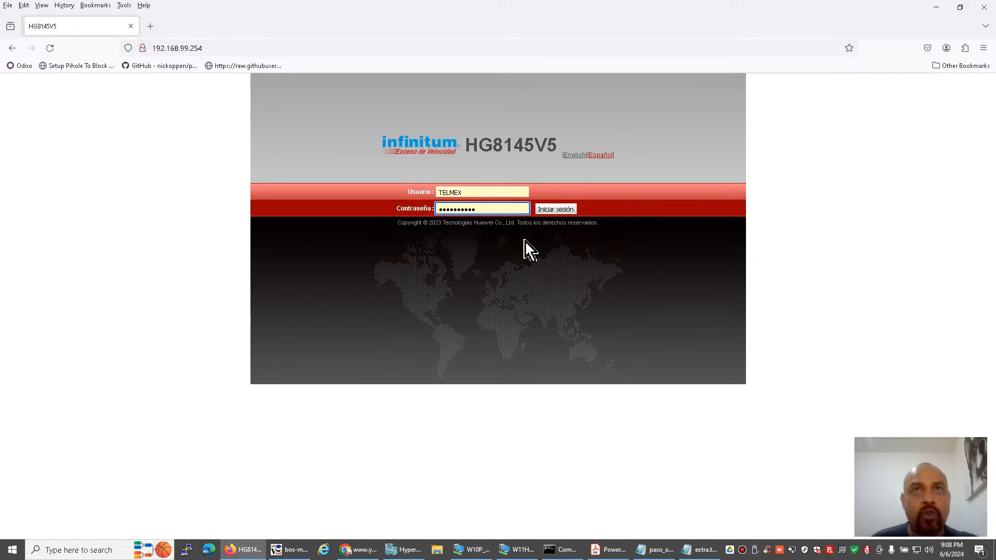
# Log in to the HG8145V5 router and reach Firewall > Port Forwarding, which has no rules yet.
pyautogui.click(554, 210)
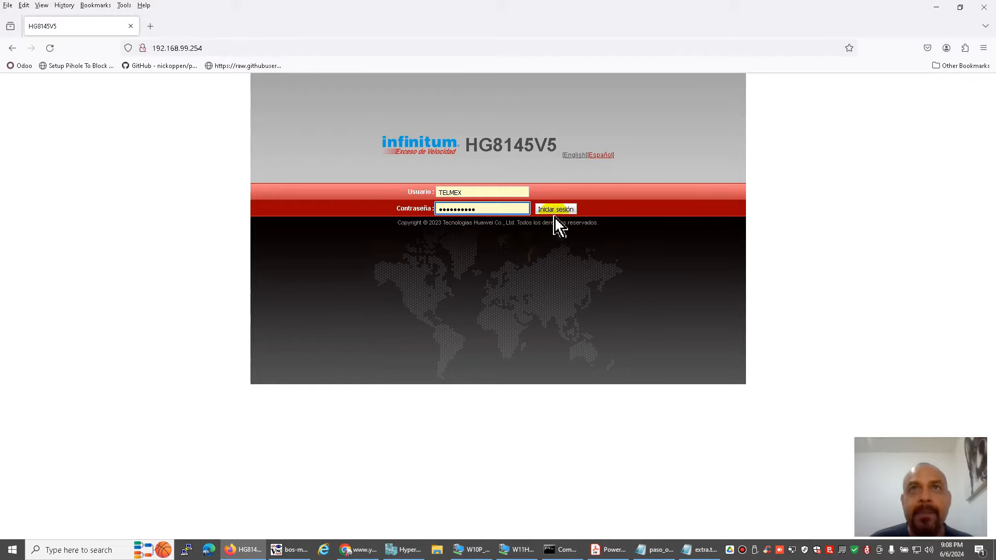
pyautogui.click(511, 288)
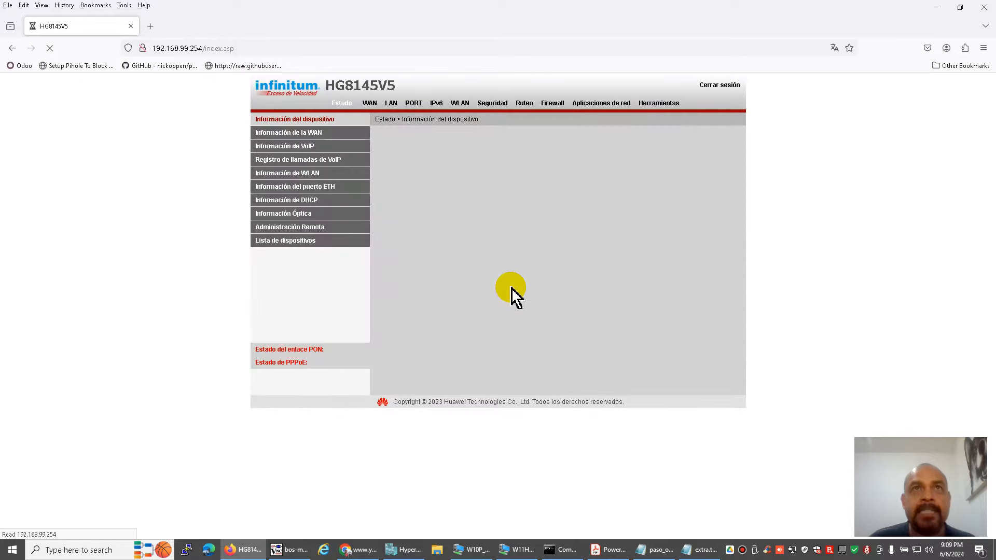
pyautogui.click(552, 103)
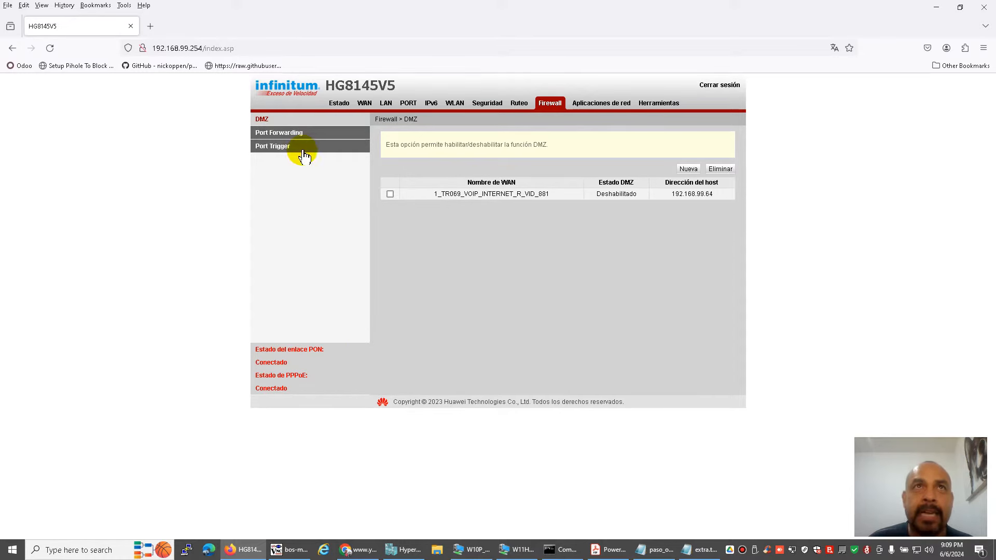
pyautogui.click(294, 136)
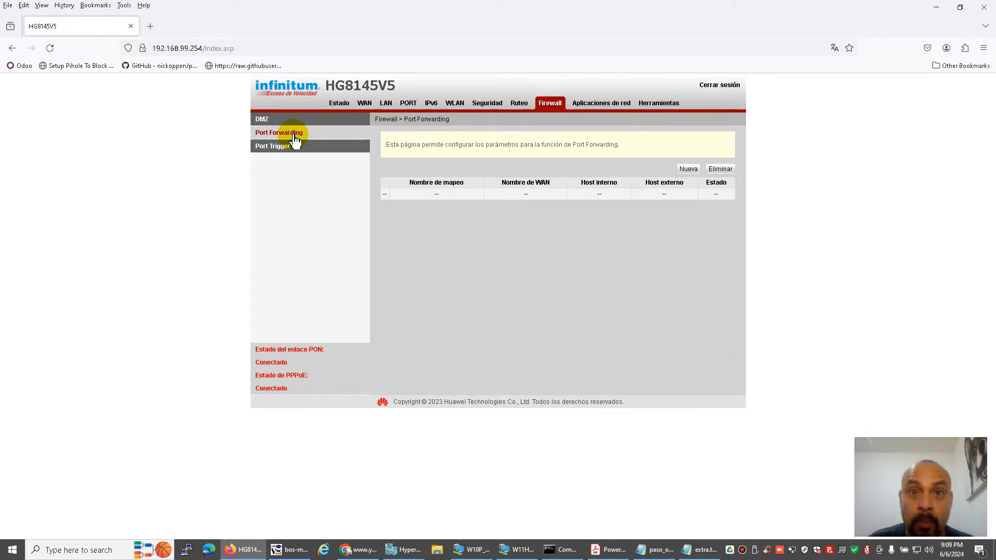
pyautogui.click(604, 549)
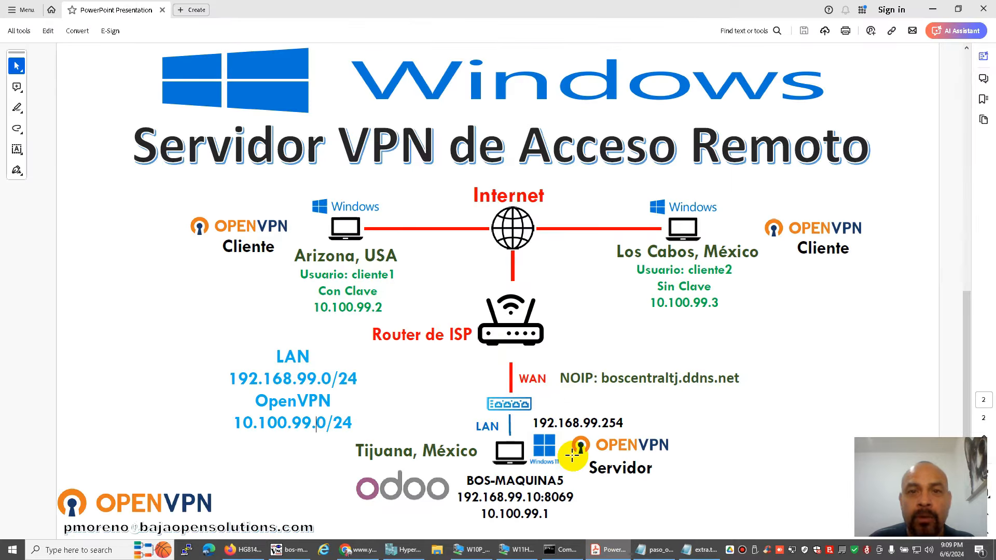
pyautogui.hotkey('alt', 'Tab')
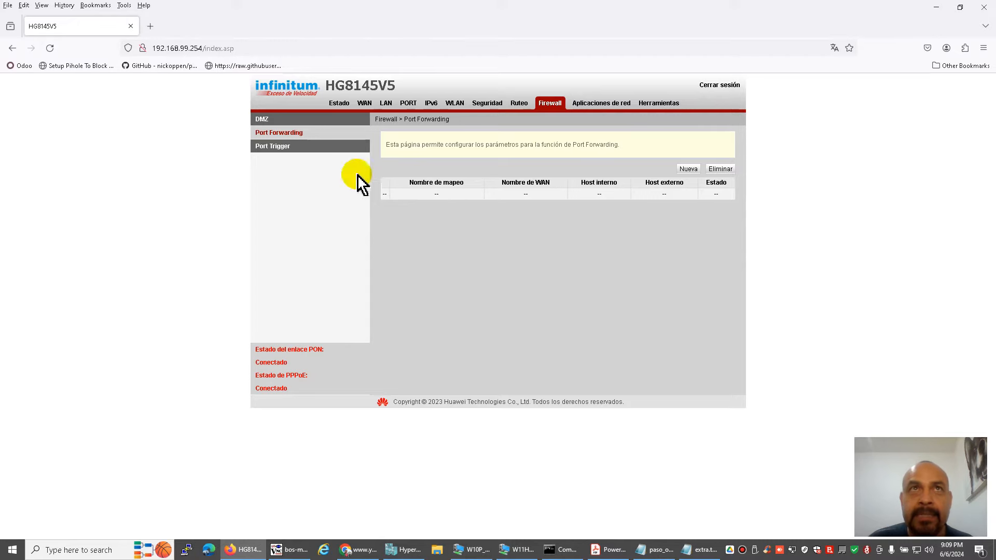
# Start a new port-forwarding rule named 'openvpn' with the server 192.168.99.10 as internal host.
pyautogui.click(688, 169)
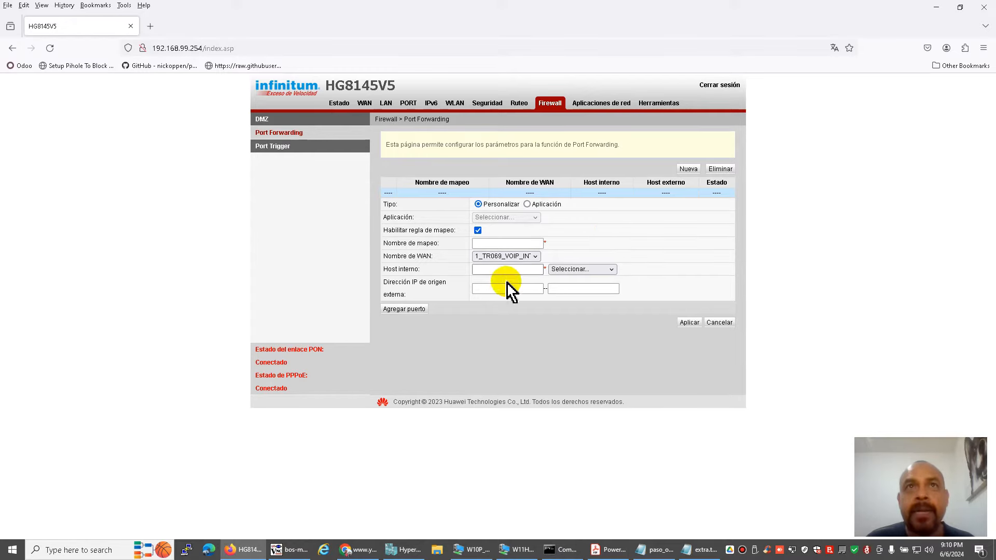
pyautogui.click(506, 242)
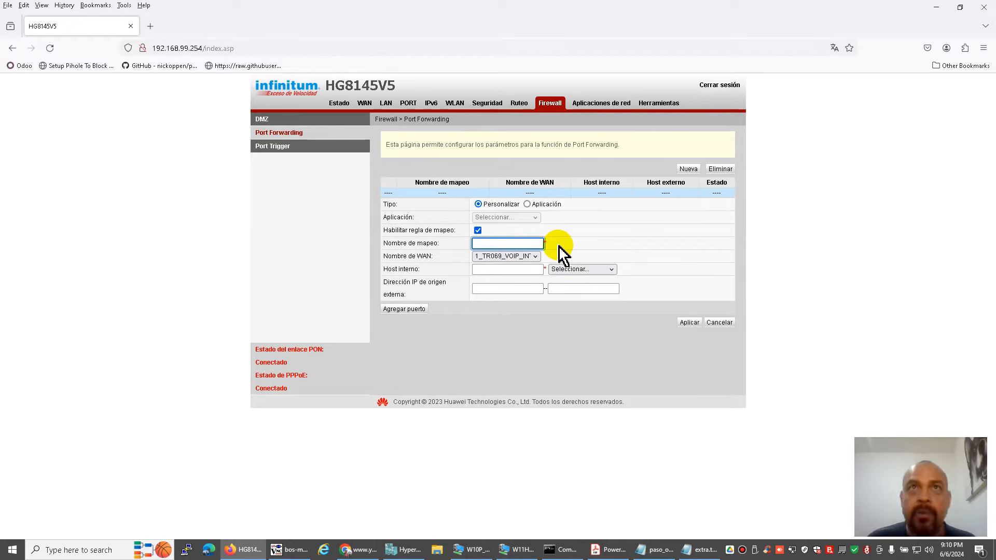
pyautogui.write('openvpn')
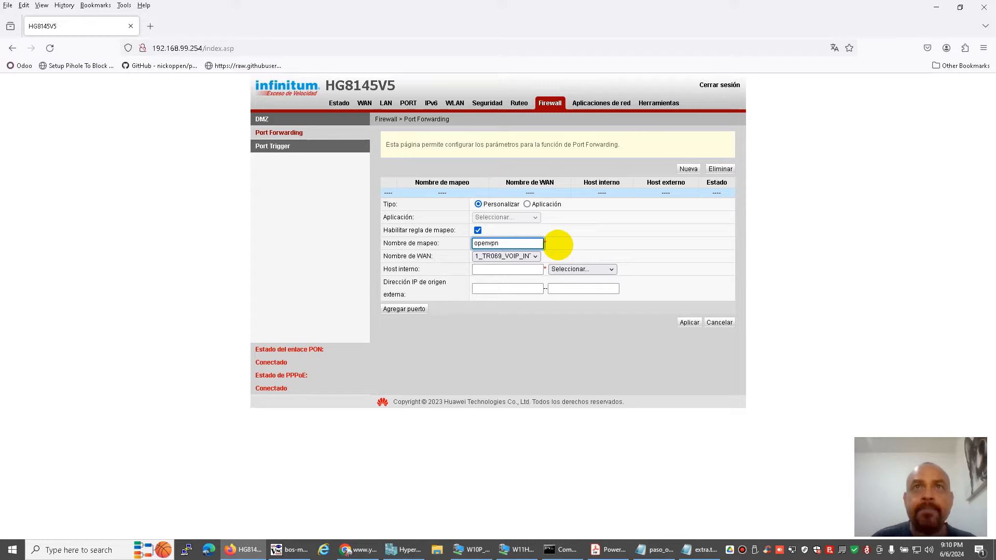
pyautogui.click(530, 269)
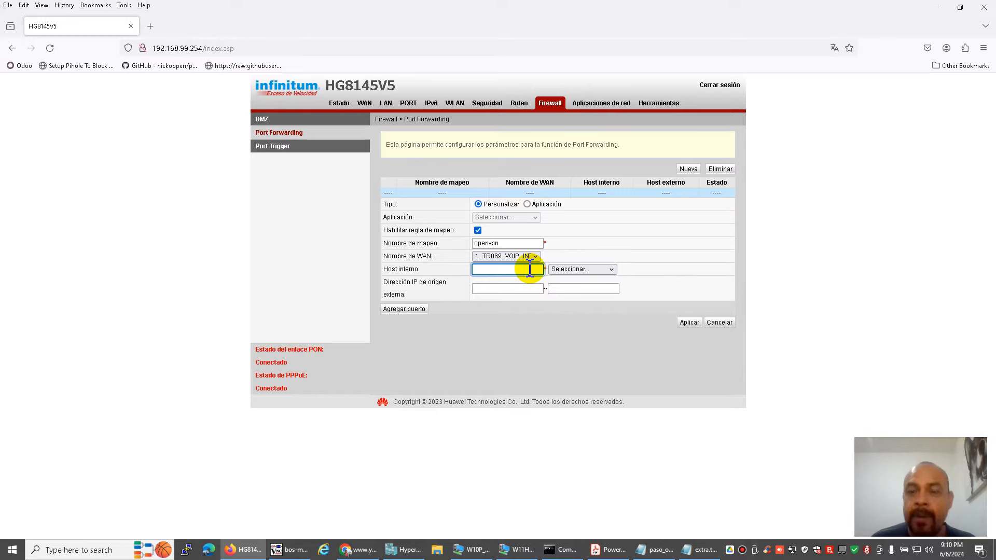
pyautogui.write('192.168.')
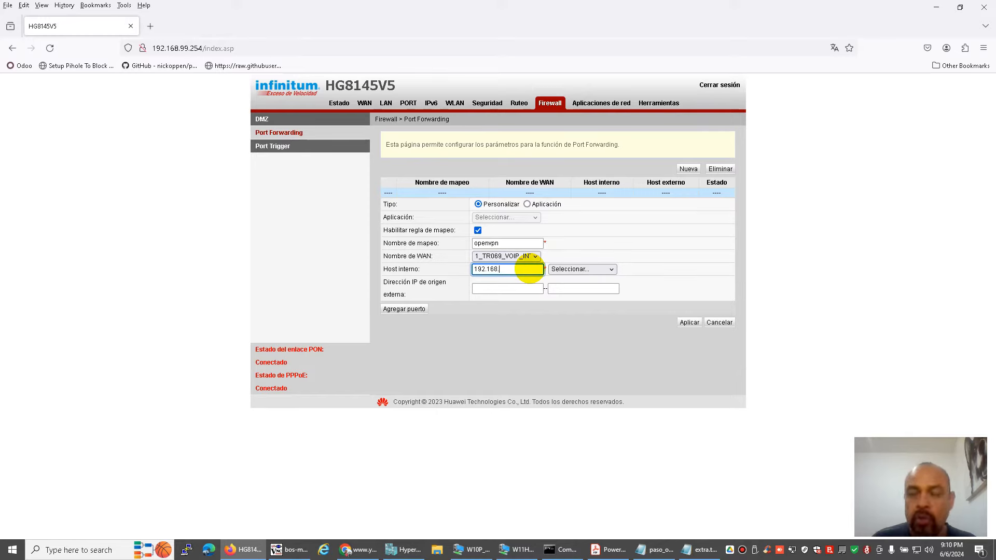
pyautogui.write('9.10')
pyautogui.click(571, 269)
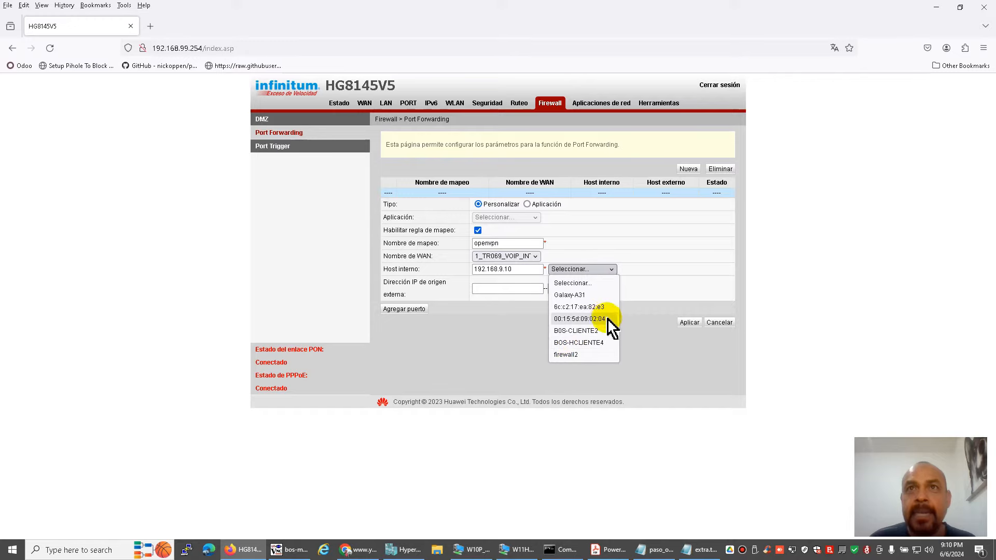
pyautogui.click(557, 549)
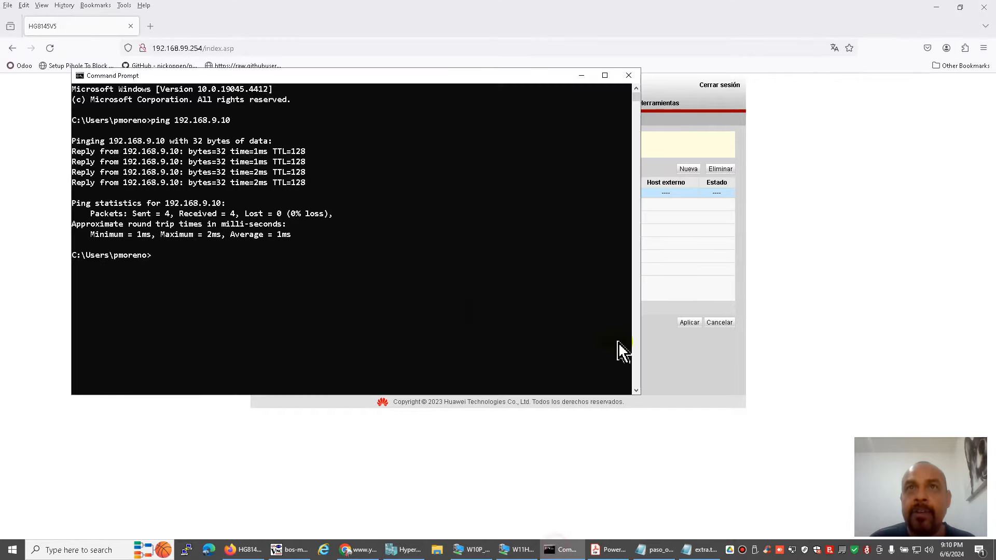
pyautogui.click(562, 549)
pyautogui.click(293, 549)
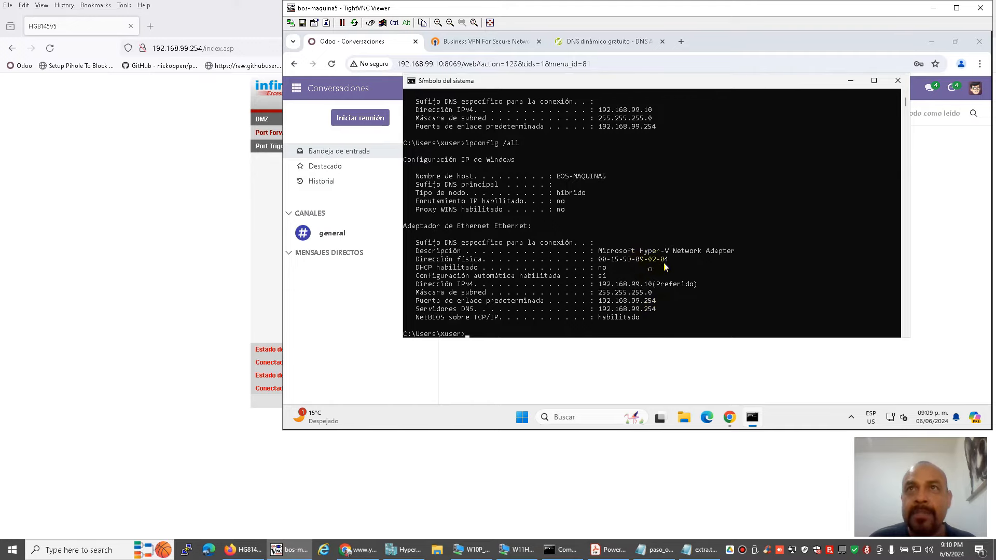
pyautogui.click(243, 549)
pyautogui.click(570, 269)
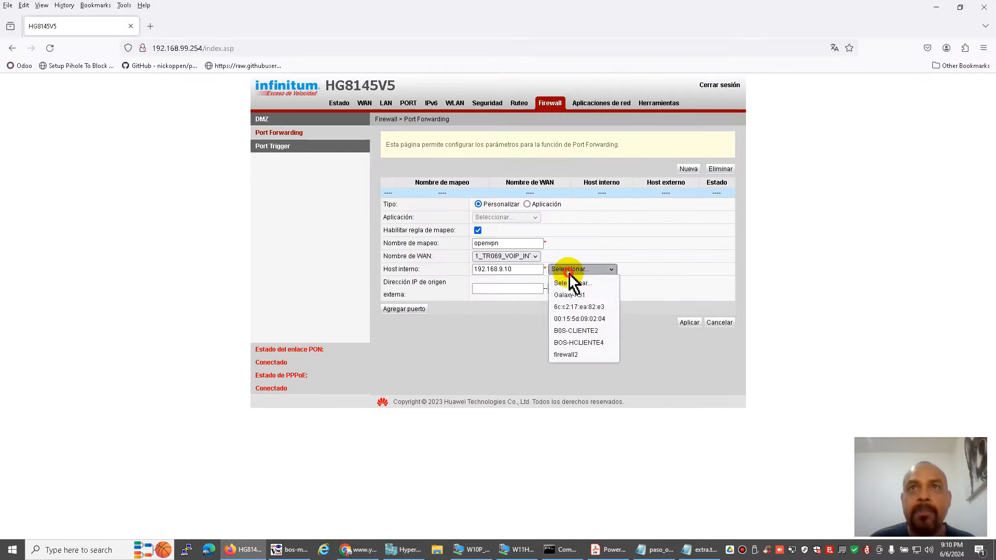
pyautogui.click(605, 317)
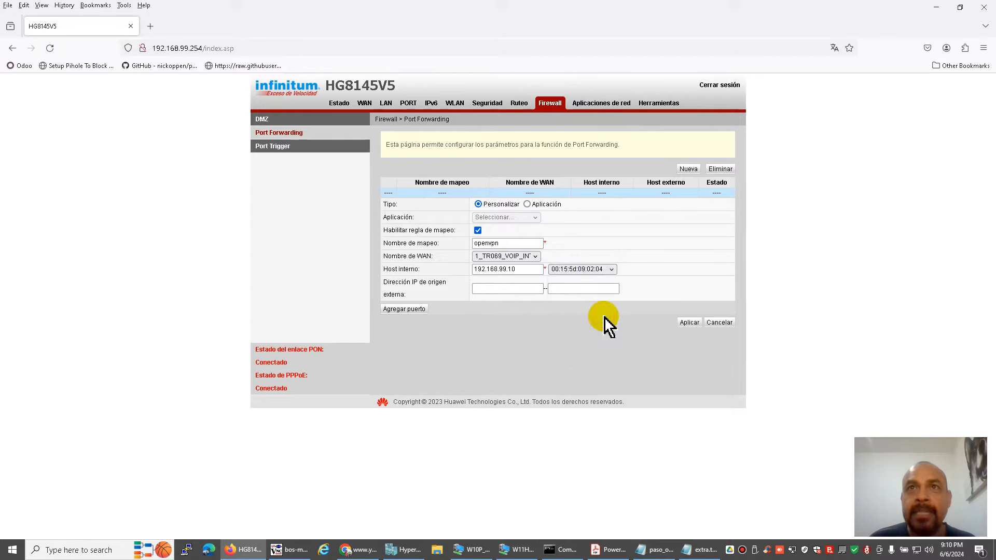
# Add a UDP port mapping with external port range 1194–1194.
pyautogui.click(518, 289)
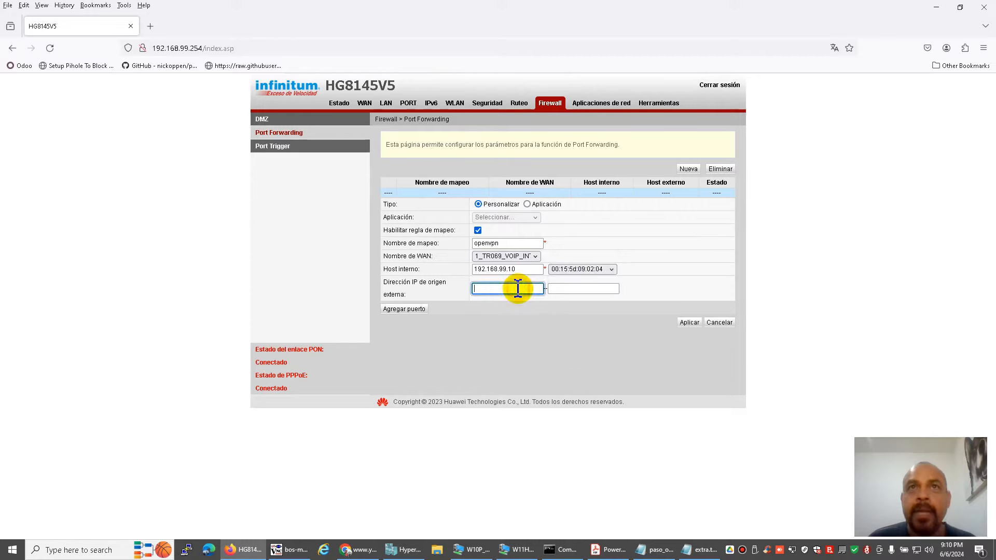
pyautogui.click(410, 310)
pyautogui.click(503, 314)
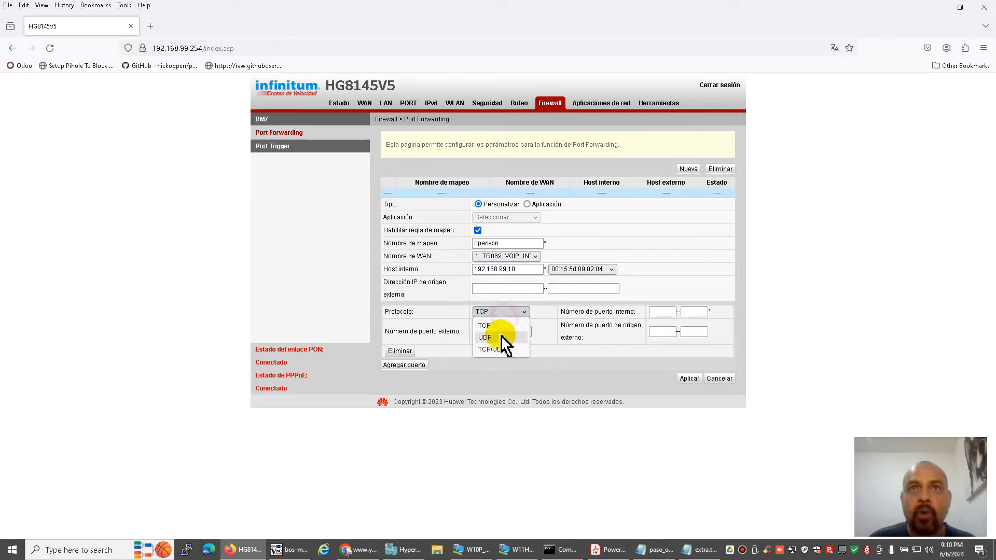
pyautogui.click(502, 338)
pyautogui.click(481, 332)
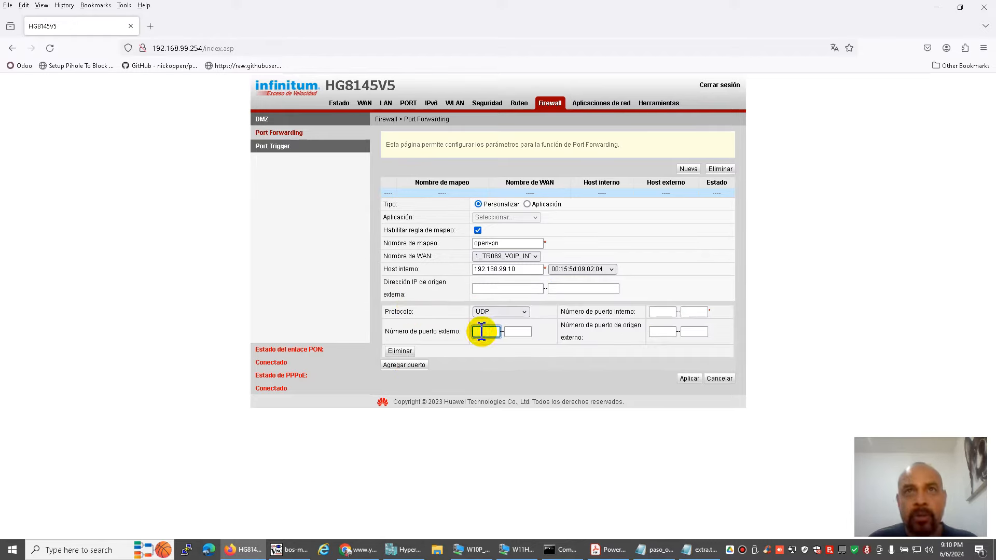
pyautogui.write('1194')
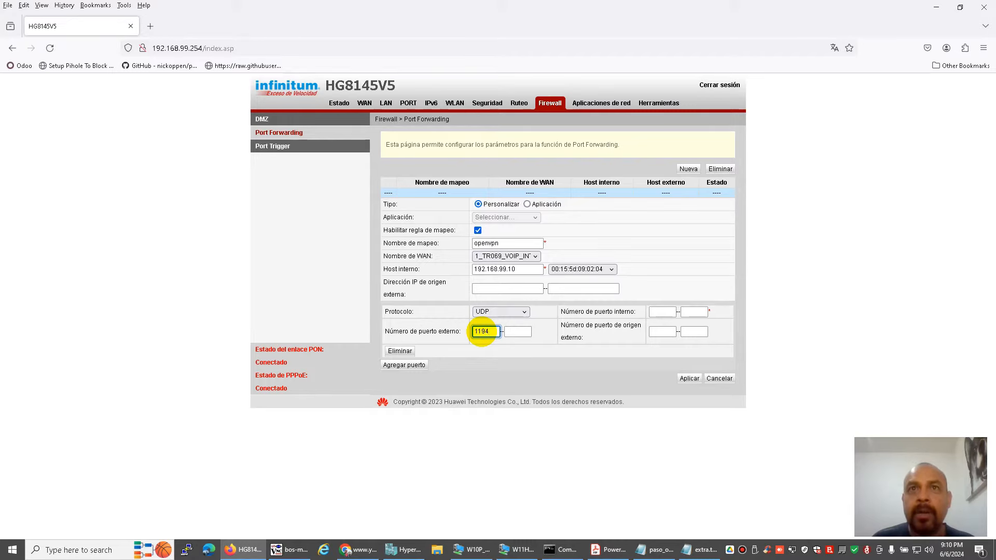
pyautogui.press('Tab')
pyautogui.write('1194')
pyautogui.press('Tab')
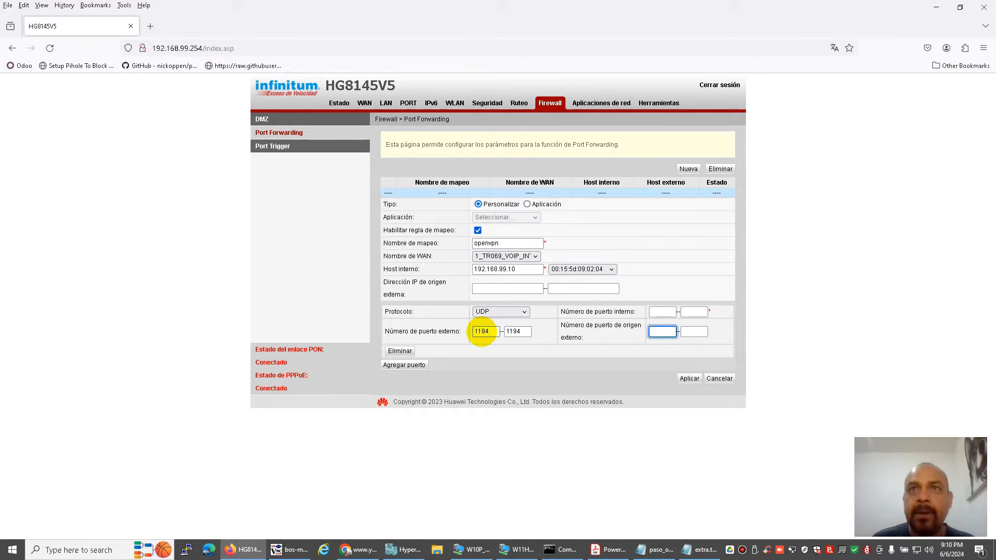
# Set the internal port range to 1194–1194, apply the openvpn rule, and log out of the router.
pyautogui.click(658, 312)
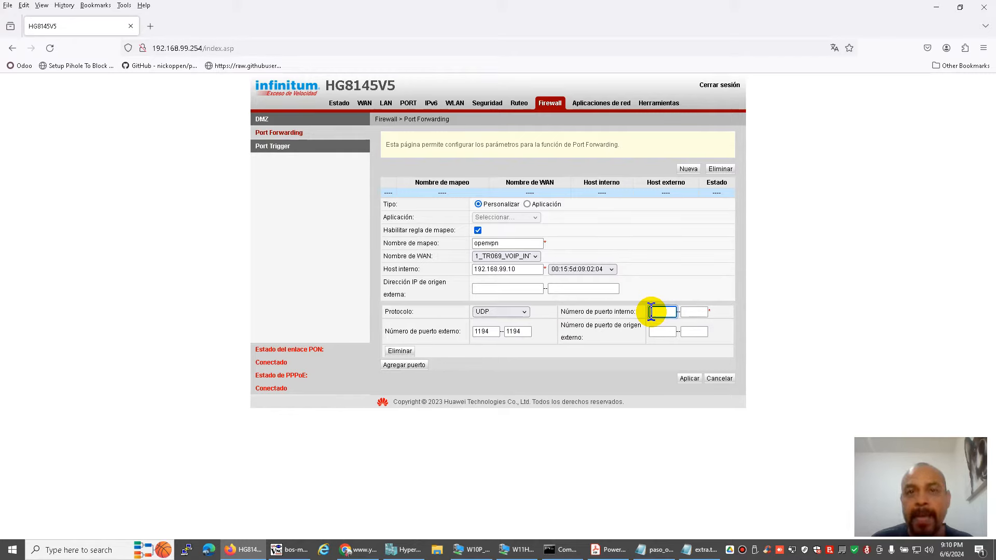
pyautogui.write('1194')
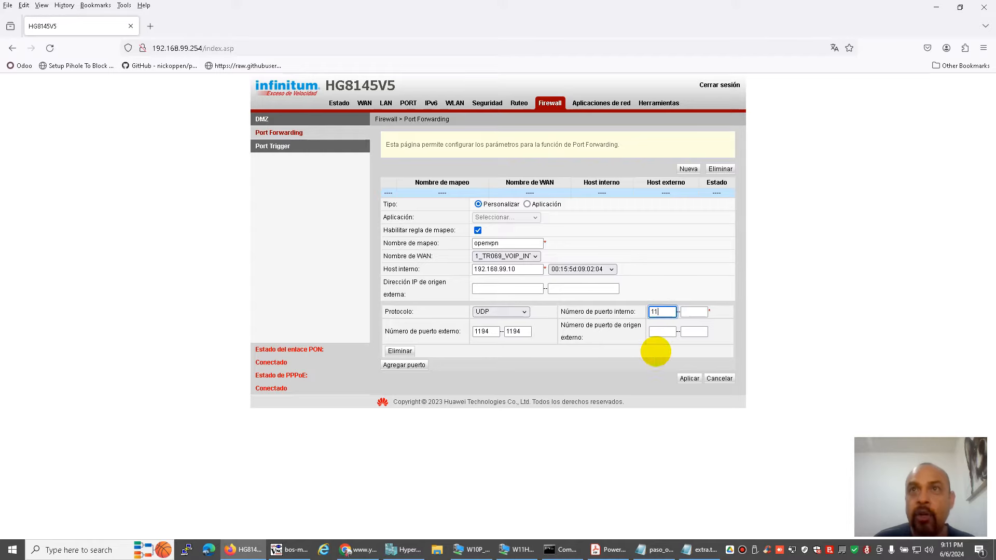
pyautogui.press('Tab')
pyautogui.write('1194')
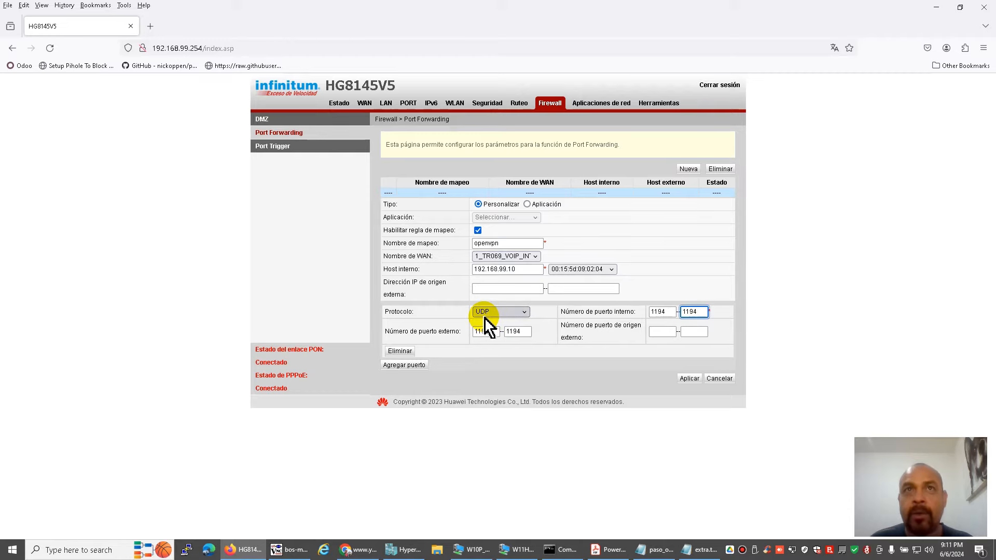
pyautogui.click(531, 268)
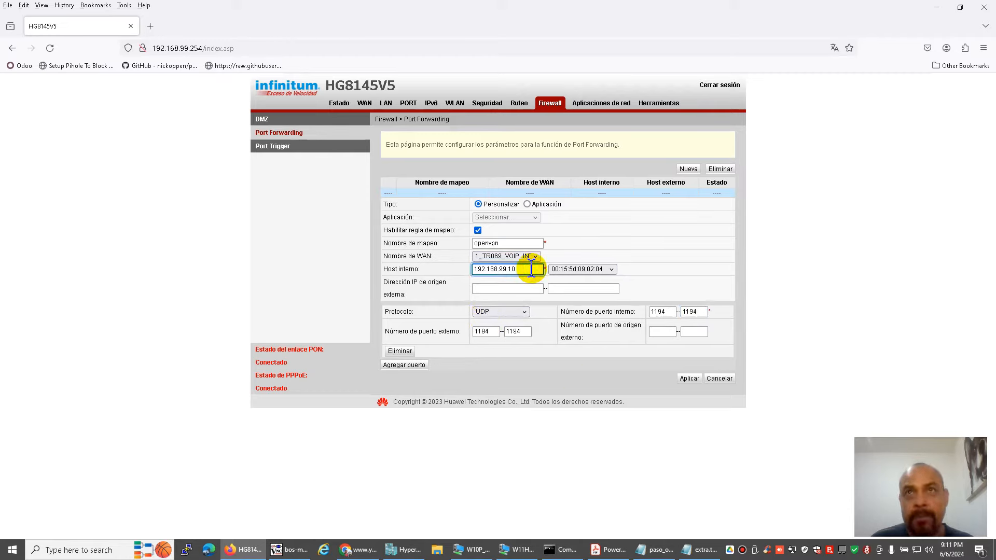
pyautogui.click(687, 378)
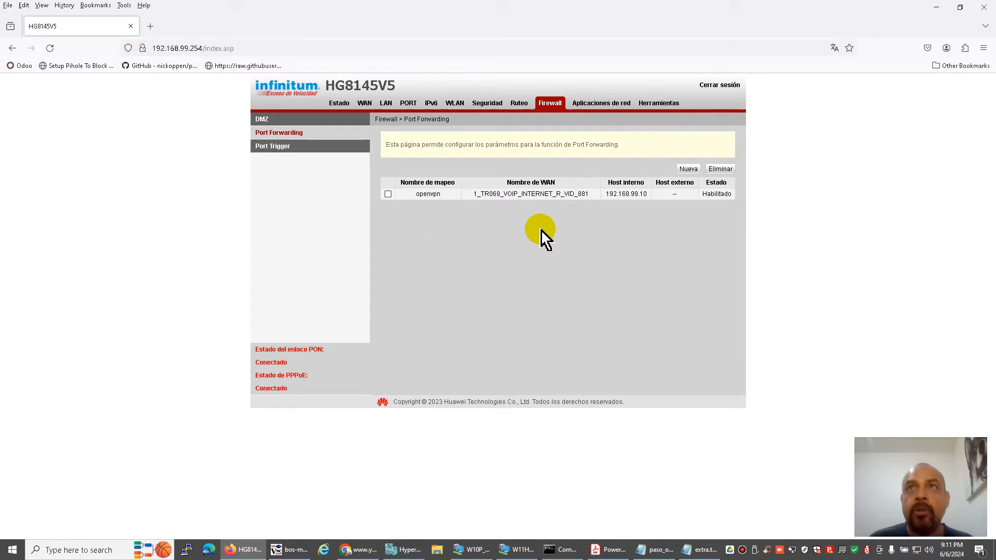
pyautogui.click(718, 86)
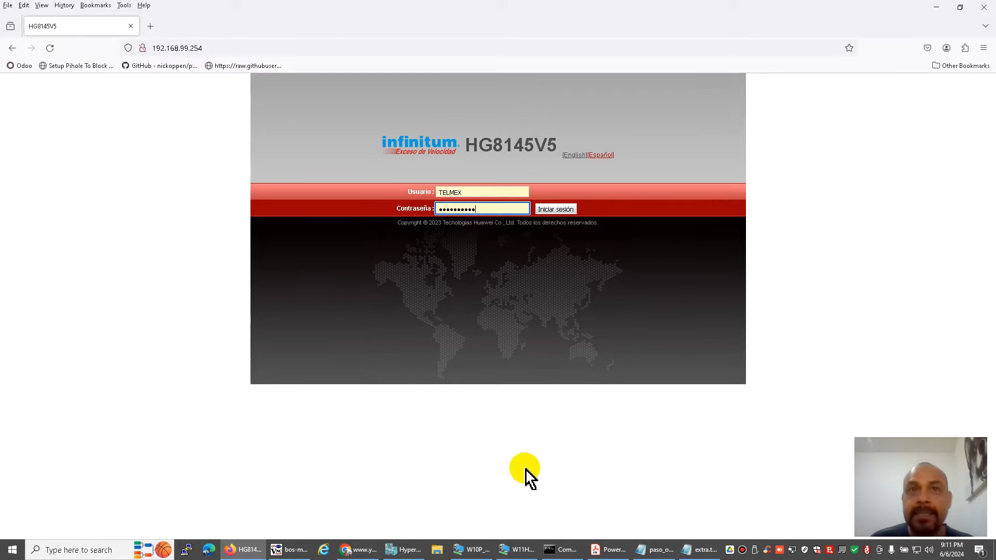
# Download the No-IP DUC installer DUCSetup_v4_1_1.exe from noip.com in the remote browser.
pyautogui.click(657, 550)
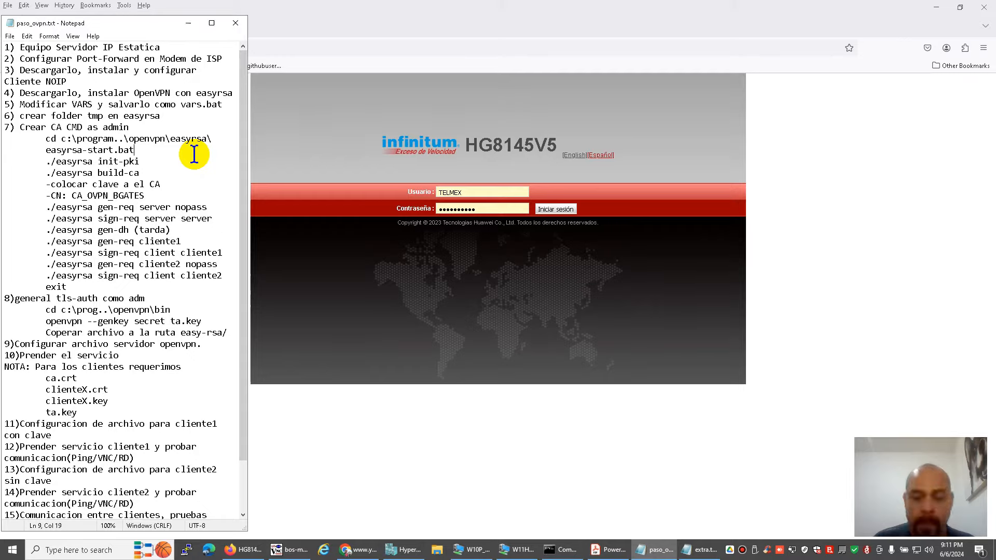
pyautogui.press('Up')
pyautogui.press('Up')
pyautogui.press('Up')
pyautogui.press('Up')
pyautogui.press('Up')
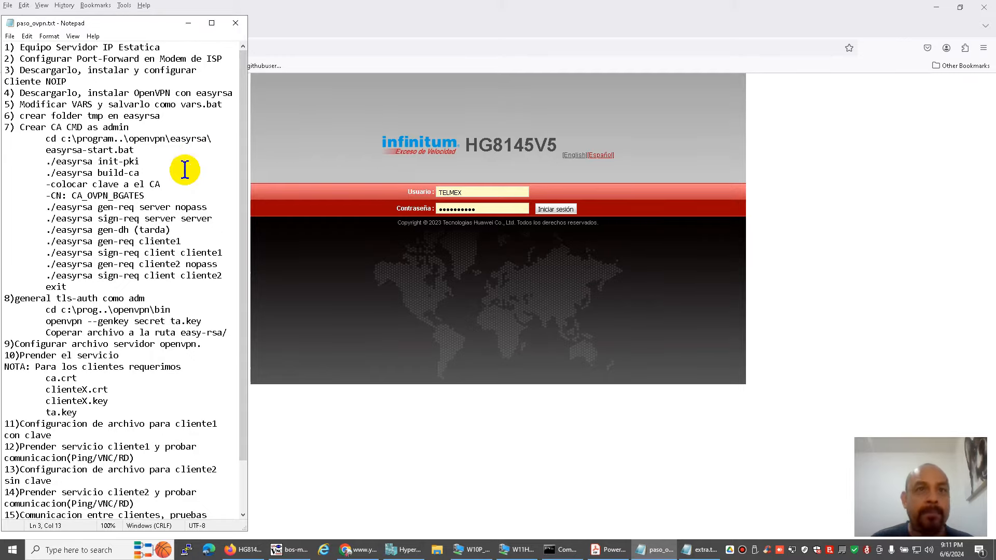
pyautogui.click(291, 550)
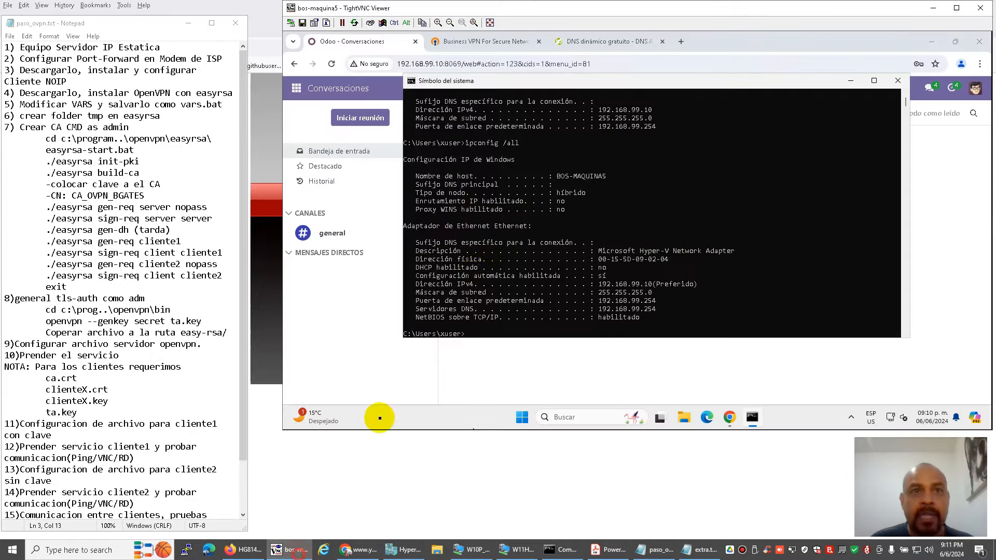
pyautogui.click(378, 284)
pyautogui.click(609, 42)
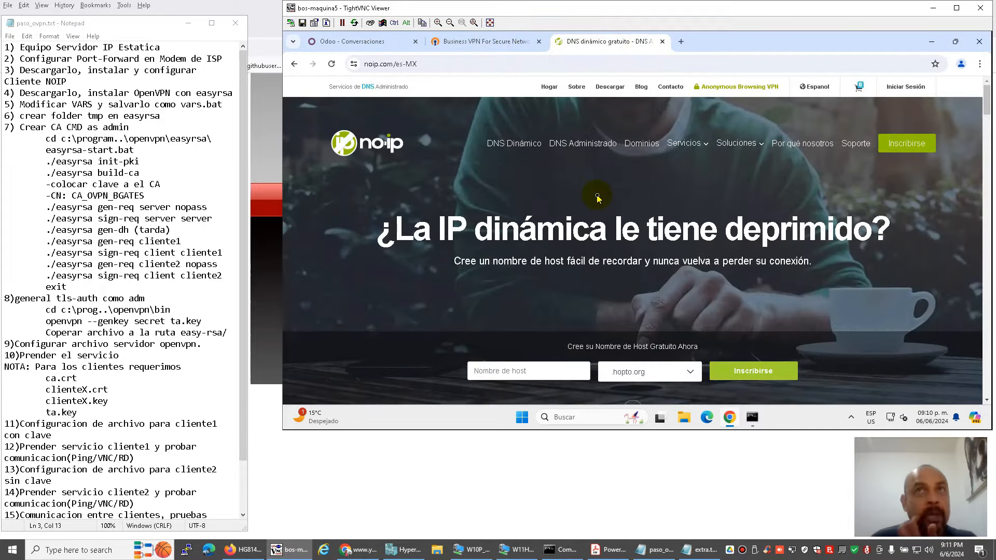
pyautogui.click(610, 87)
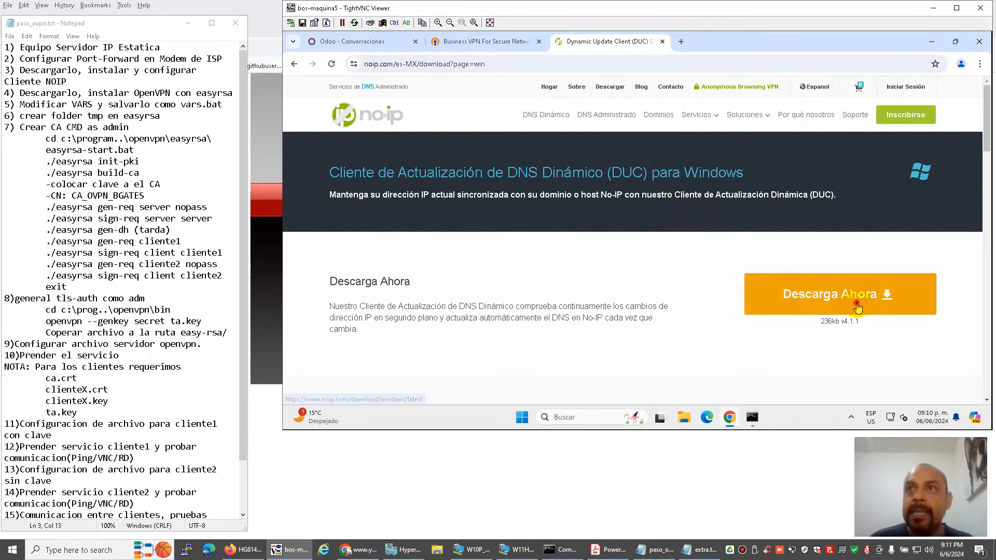
pyautogui.click(779, 290)
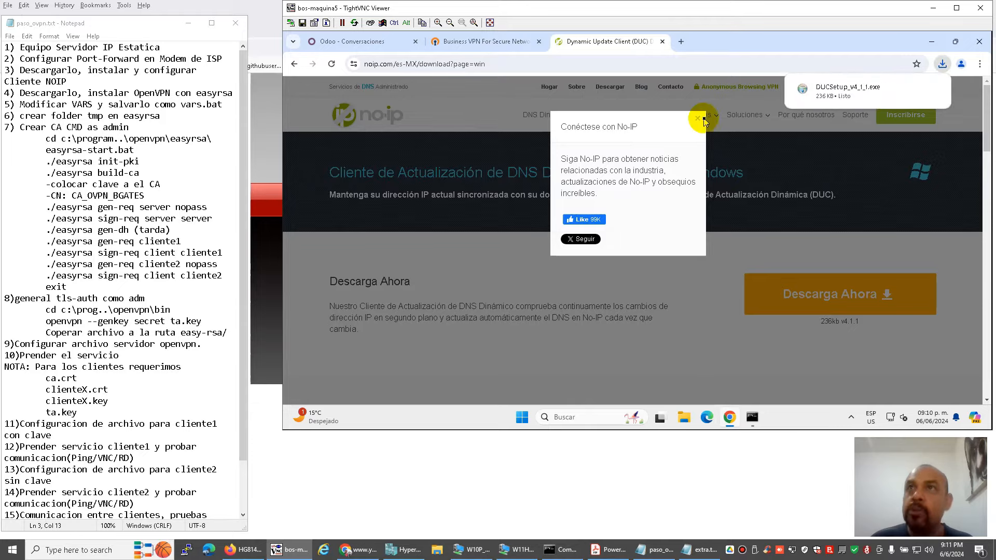
# Run DUCSetup and complete the No-IP DUC installation, accepting UAC and the licence.
pyautogui.click(942, 61)
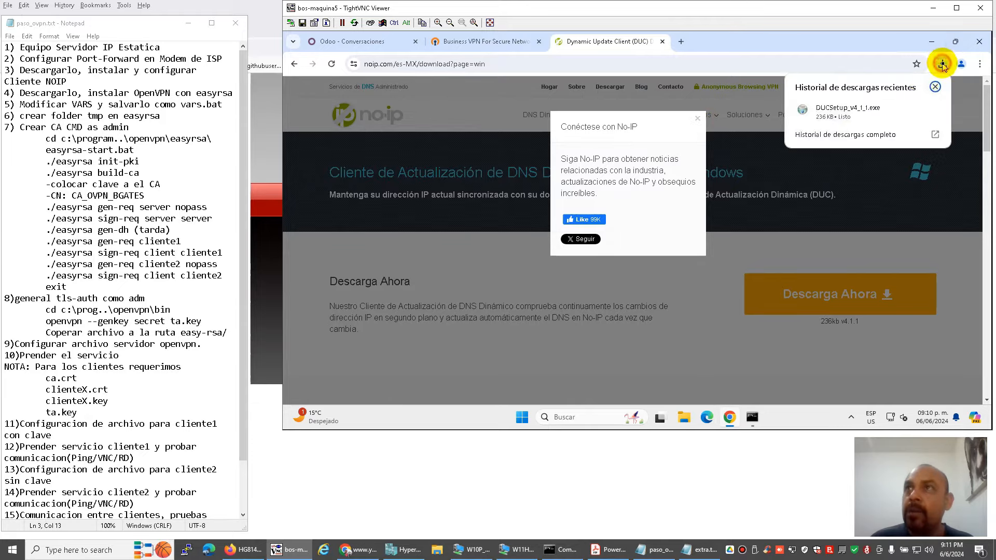
pyautogui.click(840, 112)
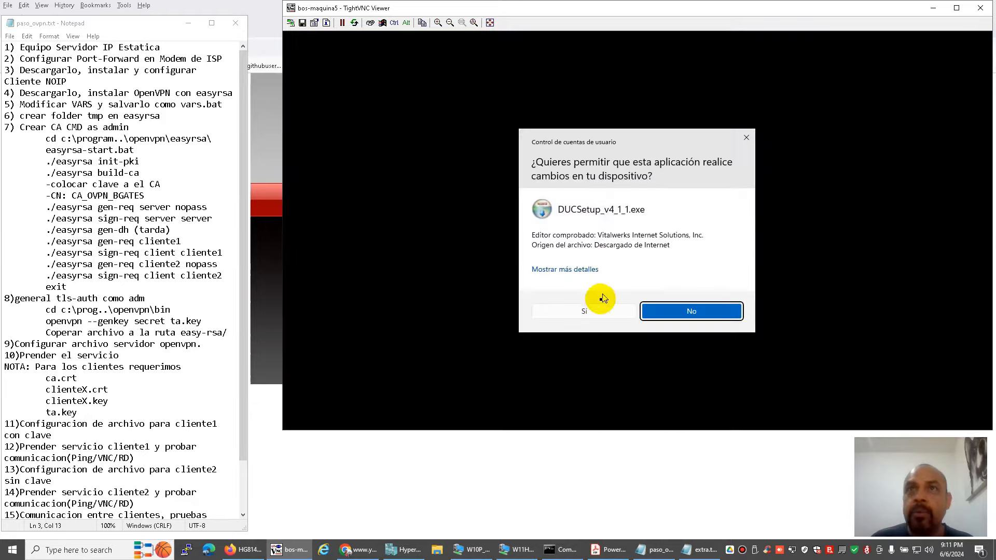
pyautogui.click(595, 311)
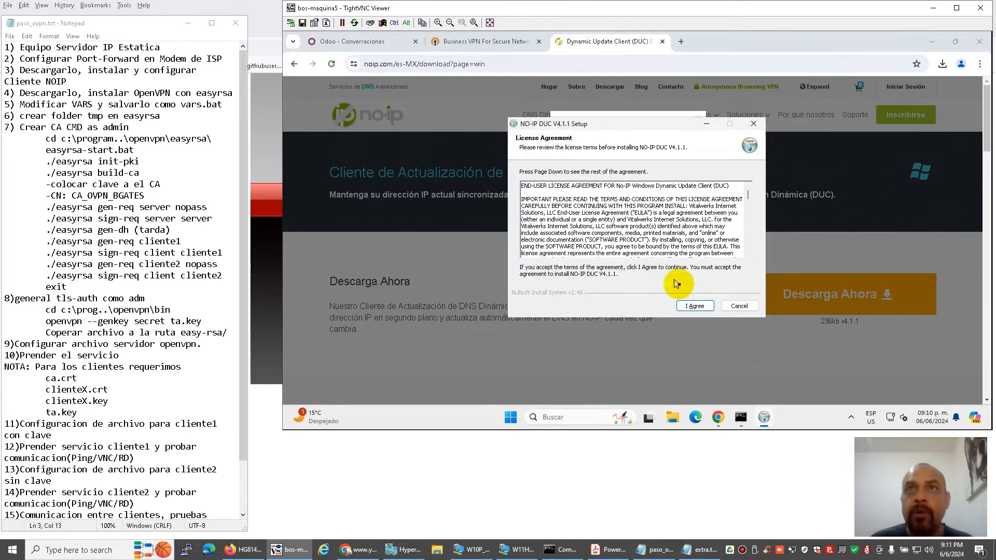
pyautogui.click(695, 306)
pyautogui.click(695, 306)
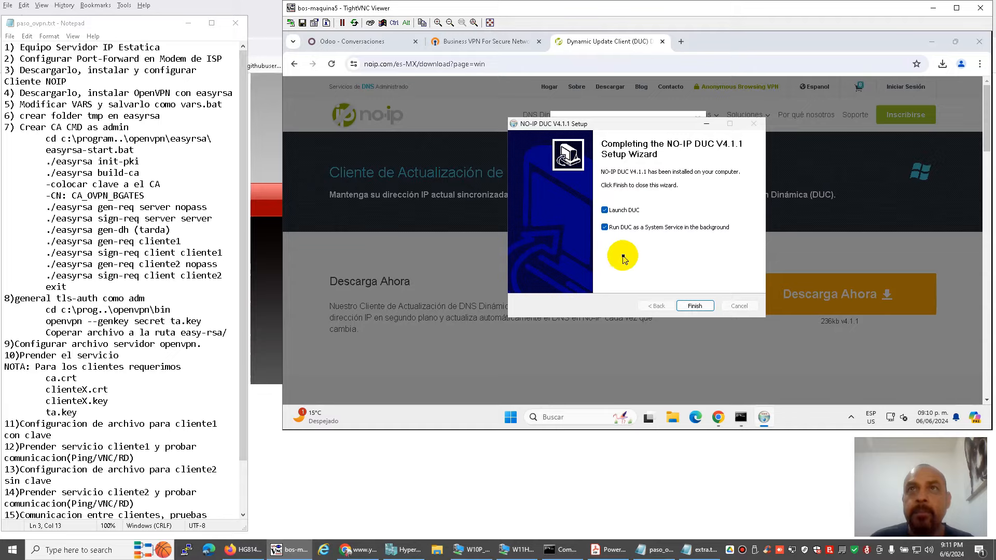
pyautogui.click(695, 306)
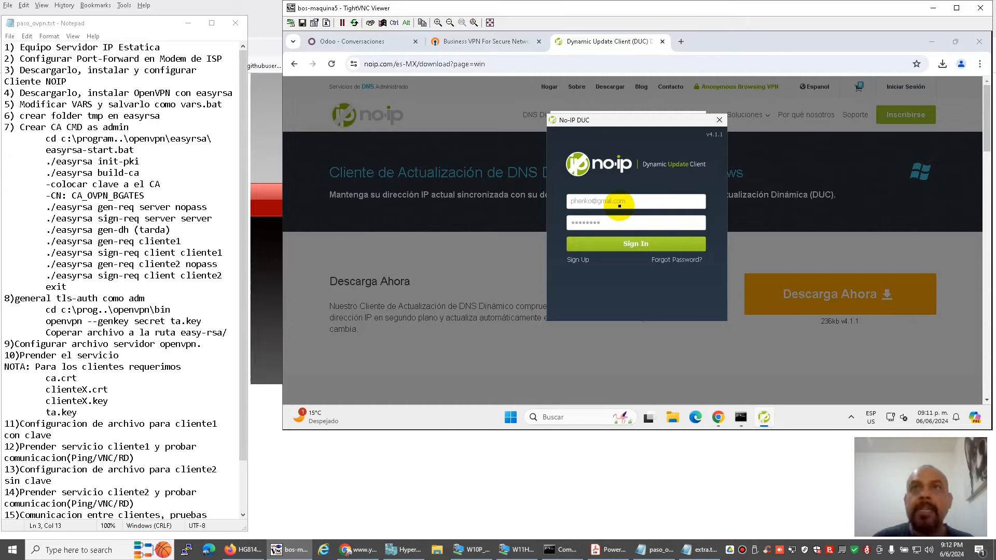
# Sign in to No-IP DUC and save boscentraltj.ddns.net as the host to update.
pyautogui.click(628, 244)
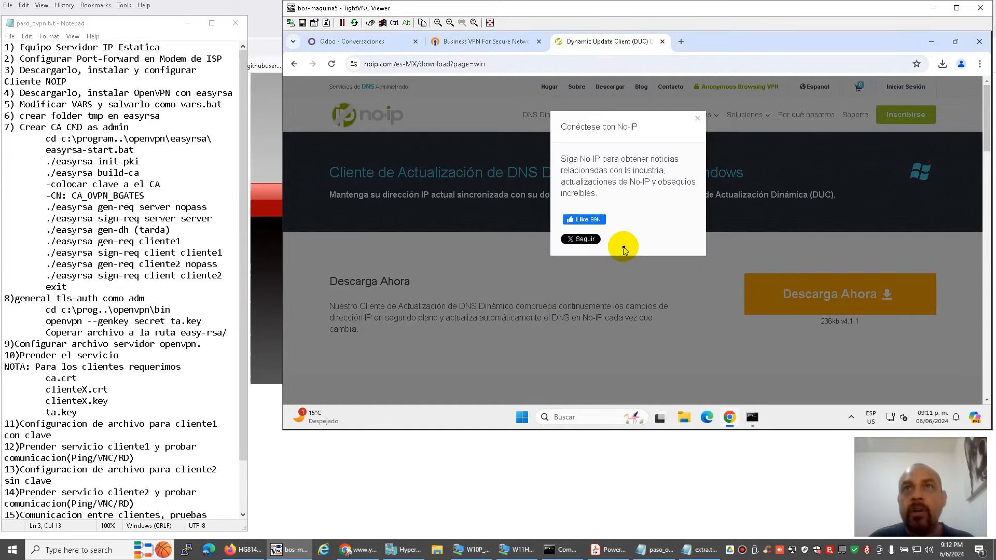
pyautogui.click(582, 171)
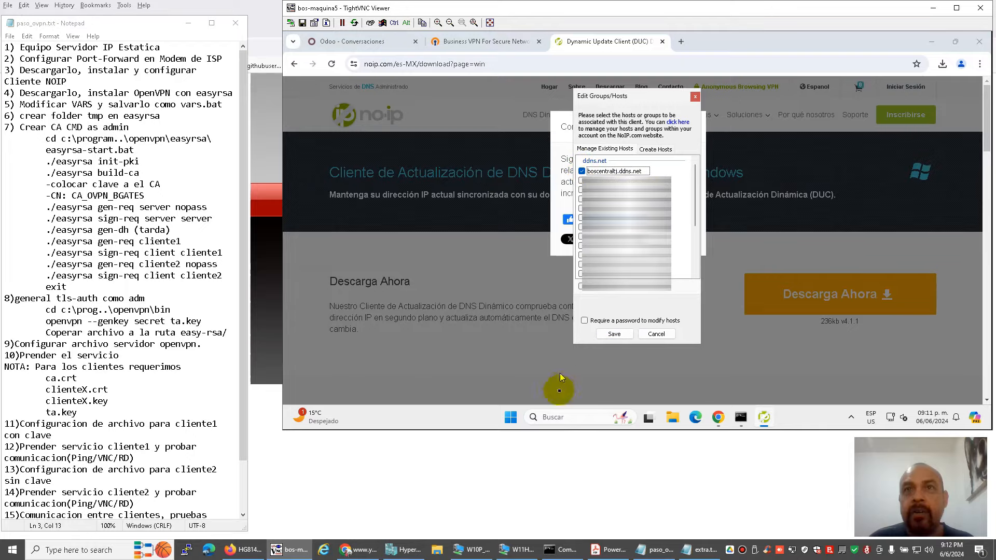
pyautogui.click(606, 550)
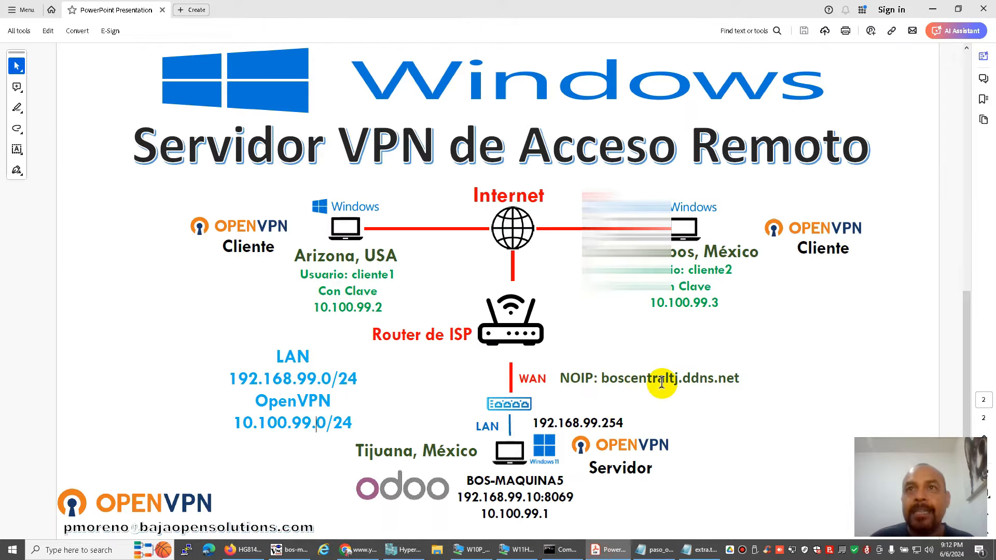
pyautogui.hotkey('alt', 'Tab')
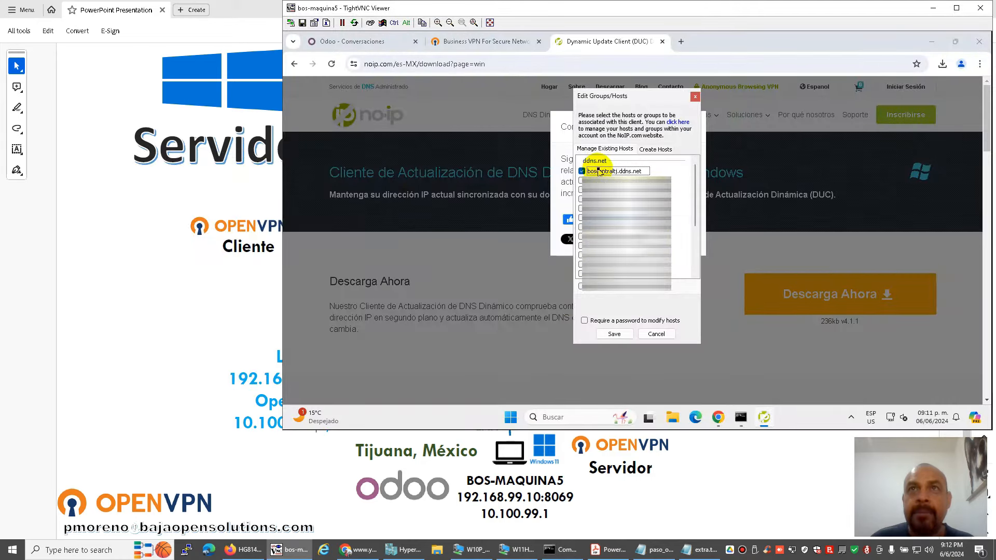
pyautogui.click(613, 333)
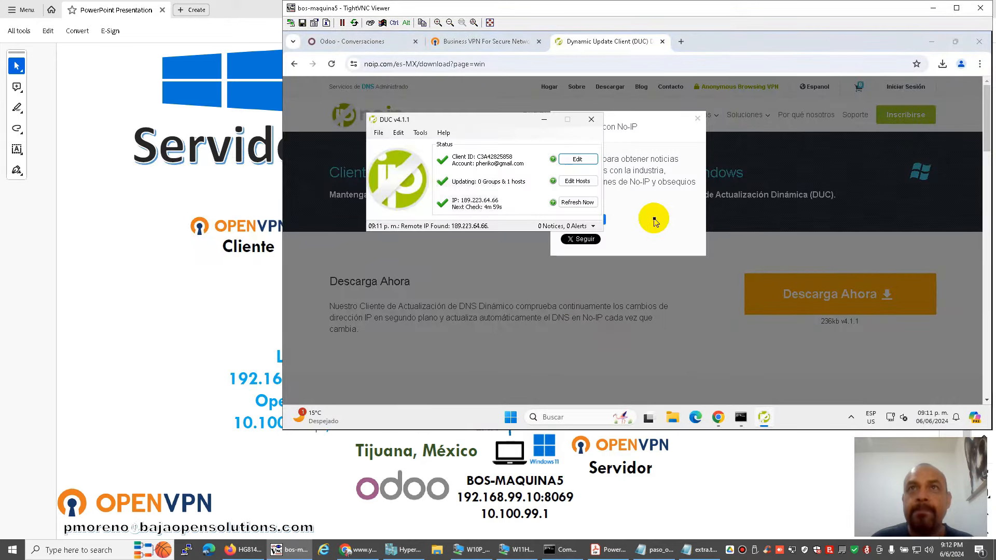
pyautogui.moveTo(506, 122); pyautogui.dragTo(490, 283)
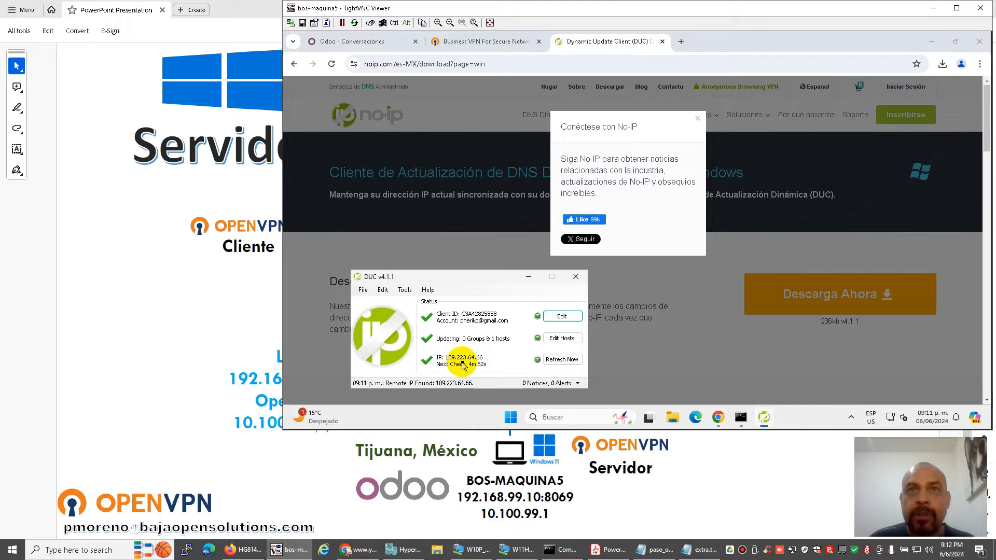
# Check on ipchicken.com that the public IP matches DUC's 189.223.64.66, then close that tab.
pyautogui.click(679, 43)
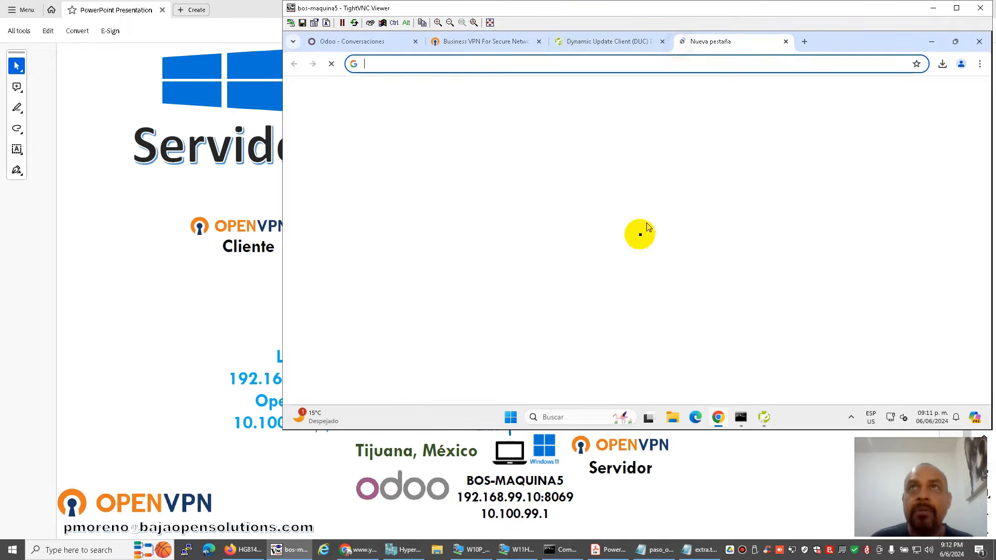
pyautogui.click(597, 239)
pyautogui.write('i')
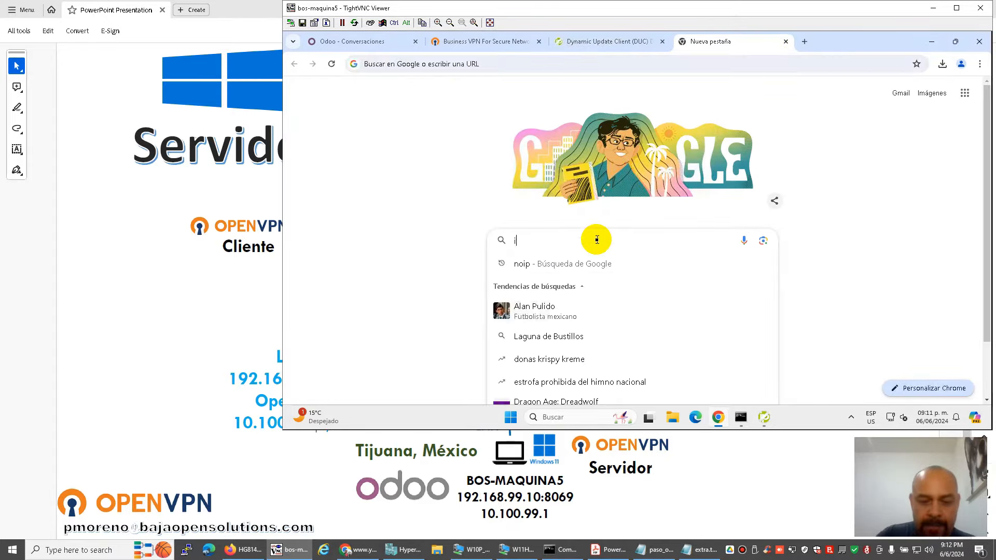
pyautogui.write('pchic')
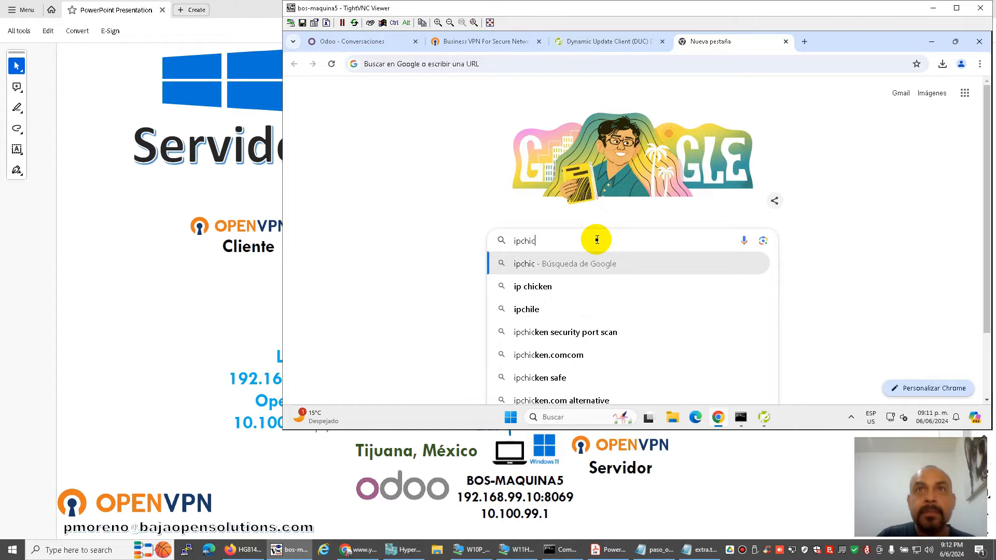
pyautogui.click(589, 285)
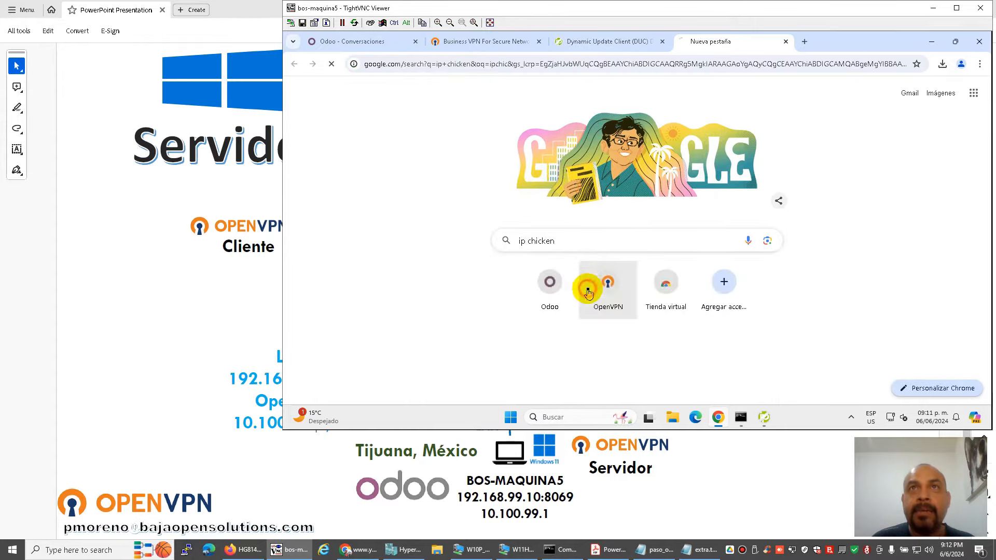
pyautogui.click(526, 188)
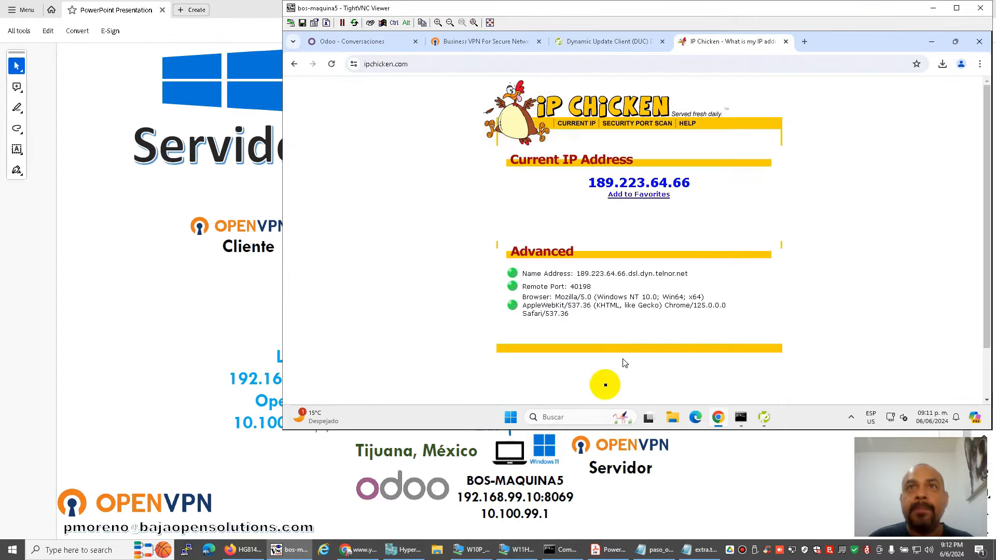
pyautogui.click(763, 417)
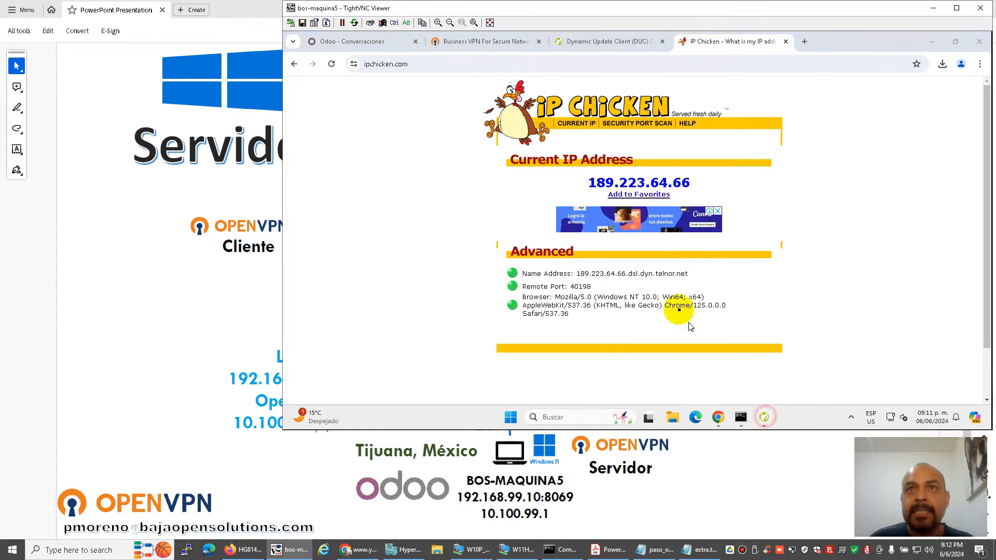
pyautogui.moveTo(482, 275); pyautogui.dragTo(645, 205)
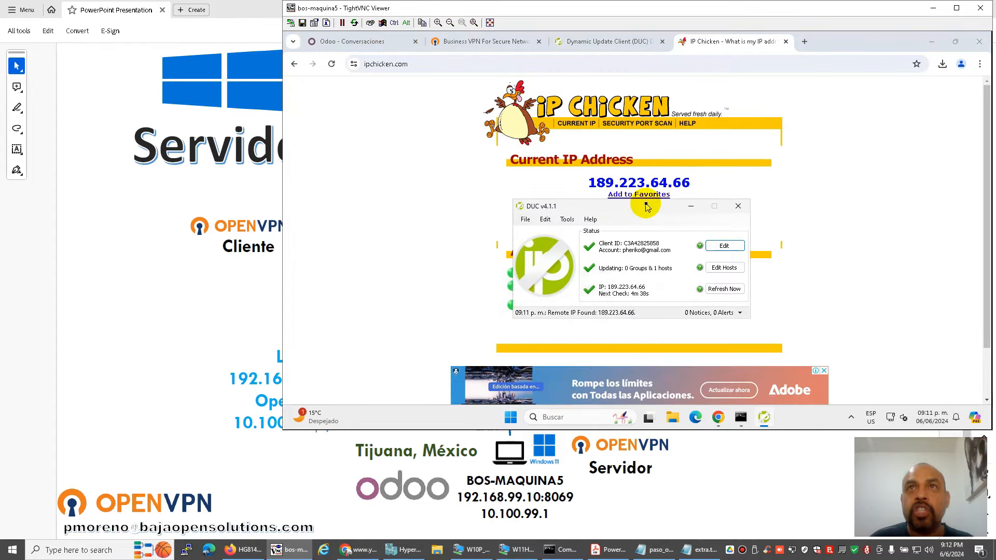
pyautogui.click(689, 209)
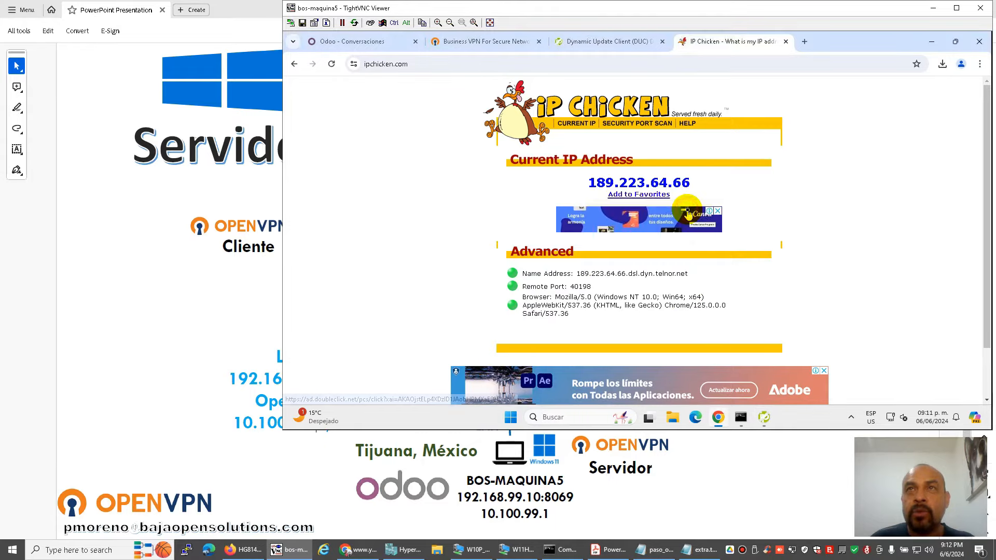
pyautogui.click(784, 42)
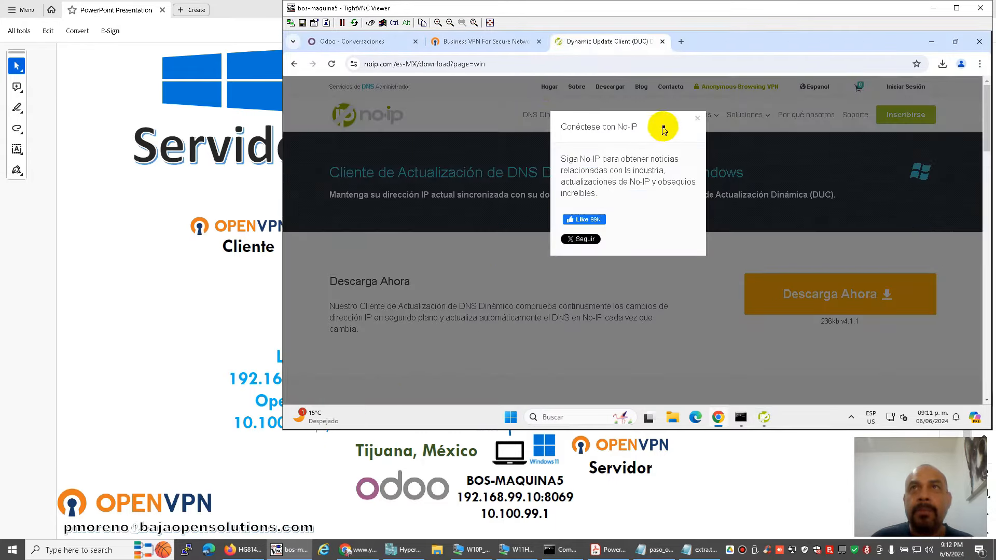
pyautogui.click(696, 122)
# Navigate the remote browser to the OpenVPN Community Downloads page.
pyautogui.click(654, 549)
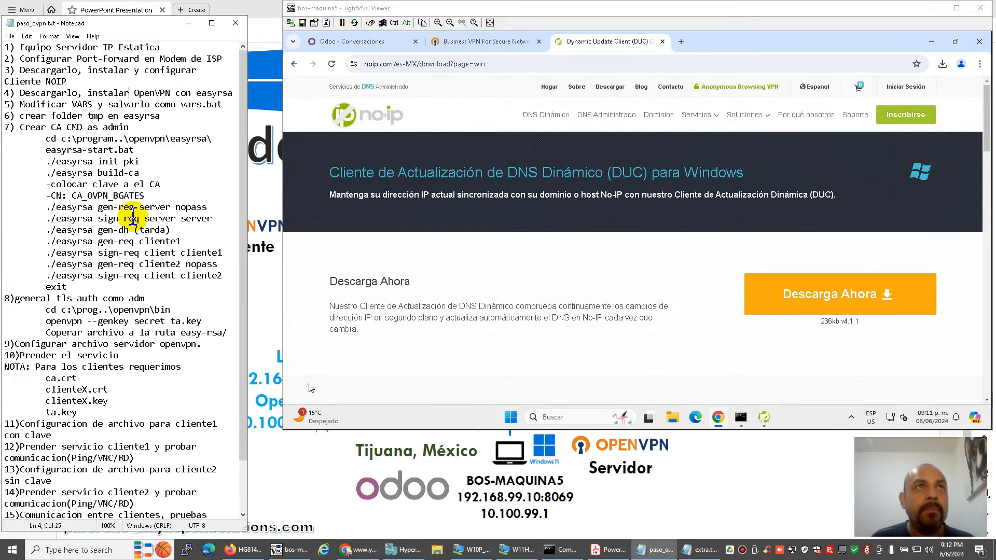
pyautogui.click(486, 46)
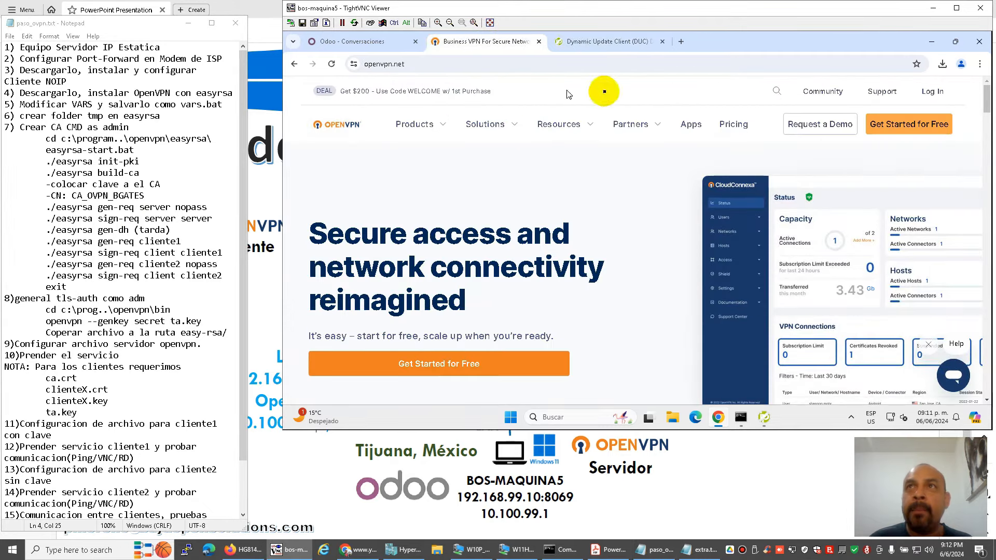
pyautogui.click(836, 91)
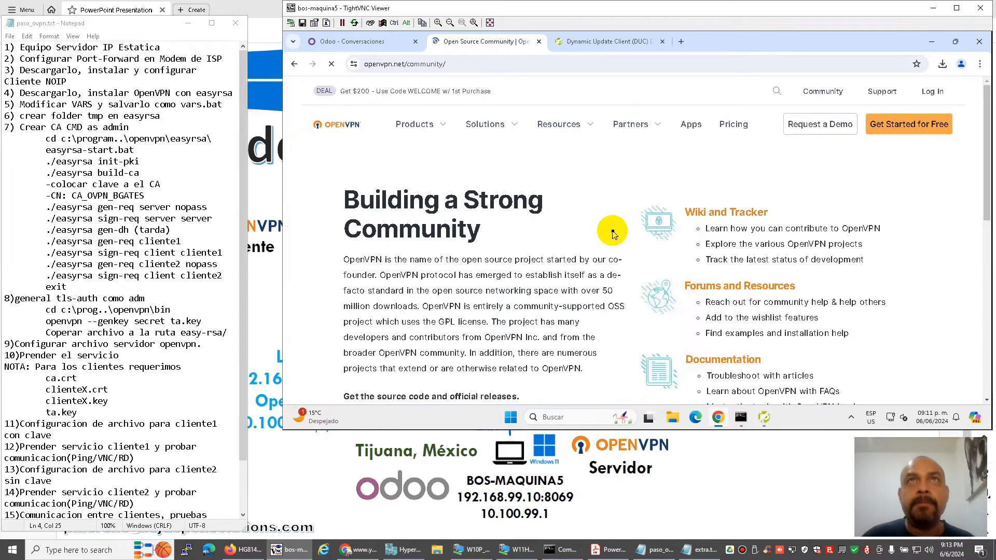
pyautogui.scroll(-1, 518, 259)
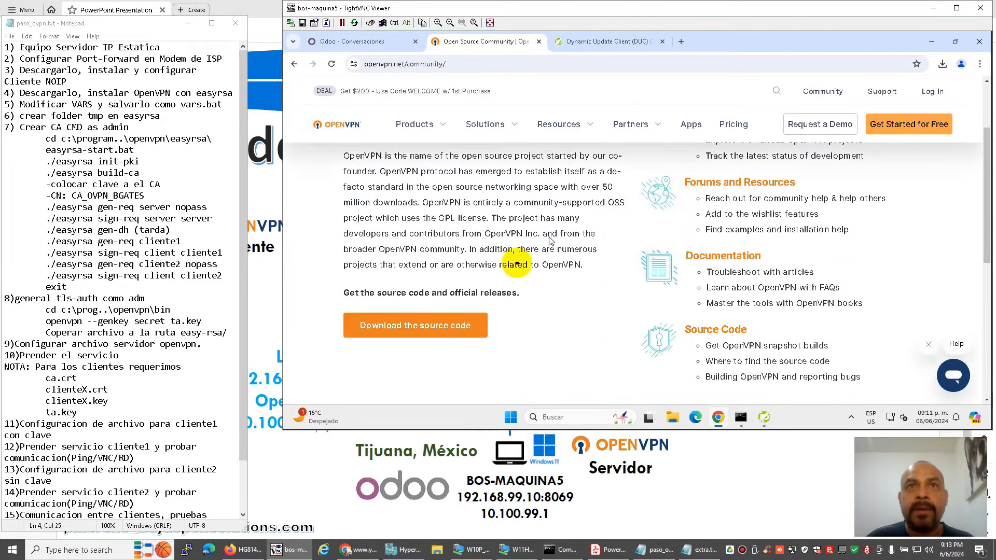
pyautogui.click(411, 330)
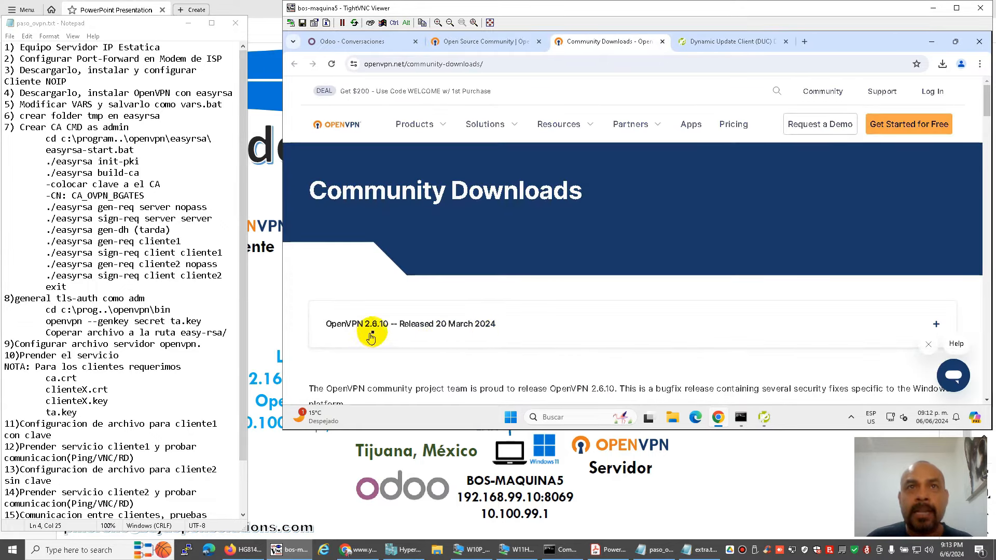
# Download OpenVPN-2.6.10-I003-amd64.msi and check the finished download.
pyautogui.scroll(-2, 526, 324)
pyautogui.scroll(-3, 526, 324)
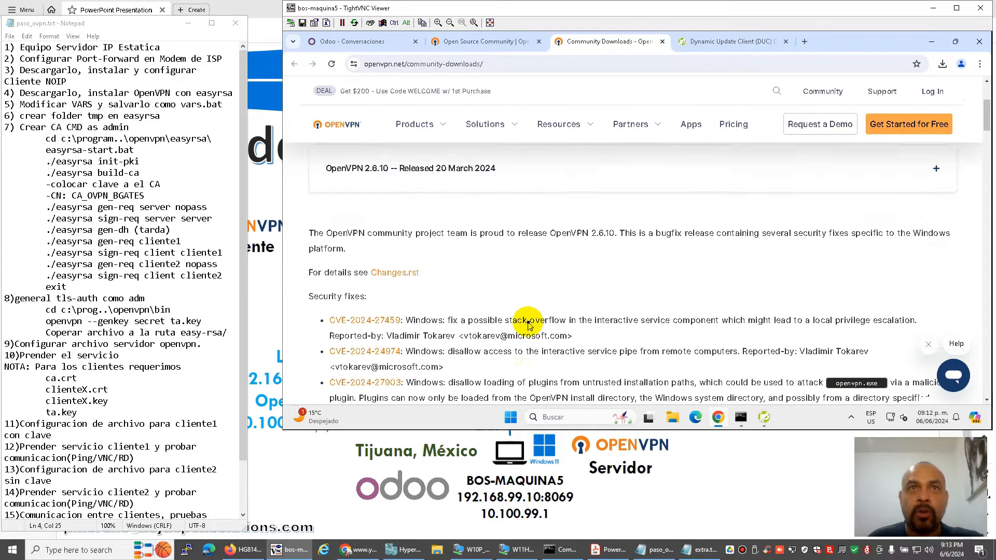
pyautogui.scroll(-2, 538, 294)
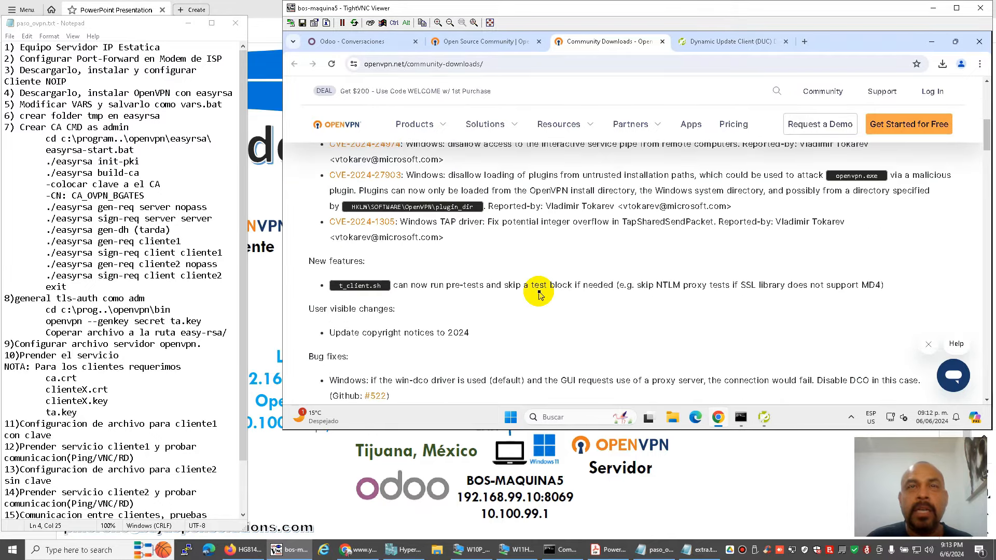
pyautogui.scroll(-6, 539, 294)
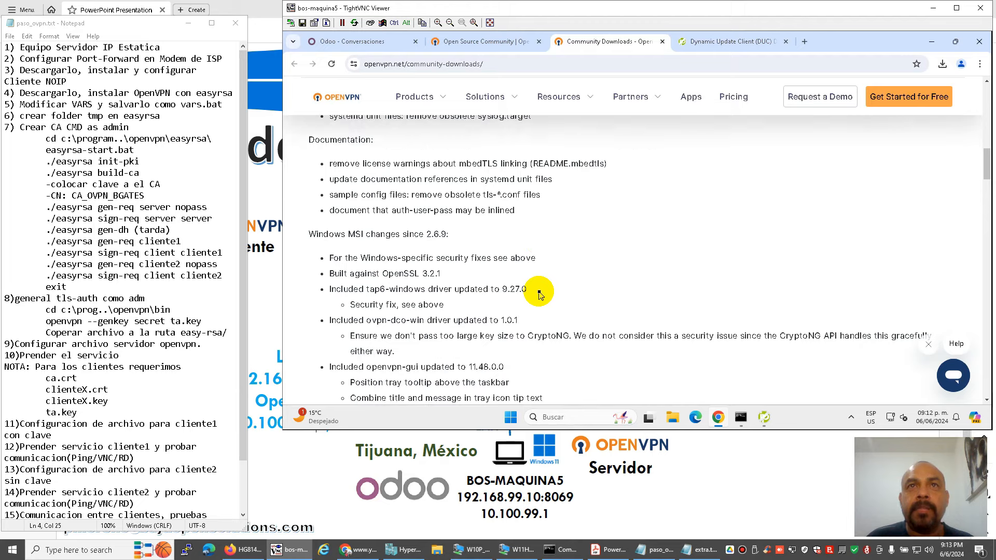
pyautogui.scroll(-6, 473, 285)
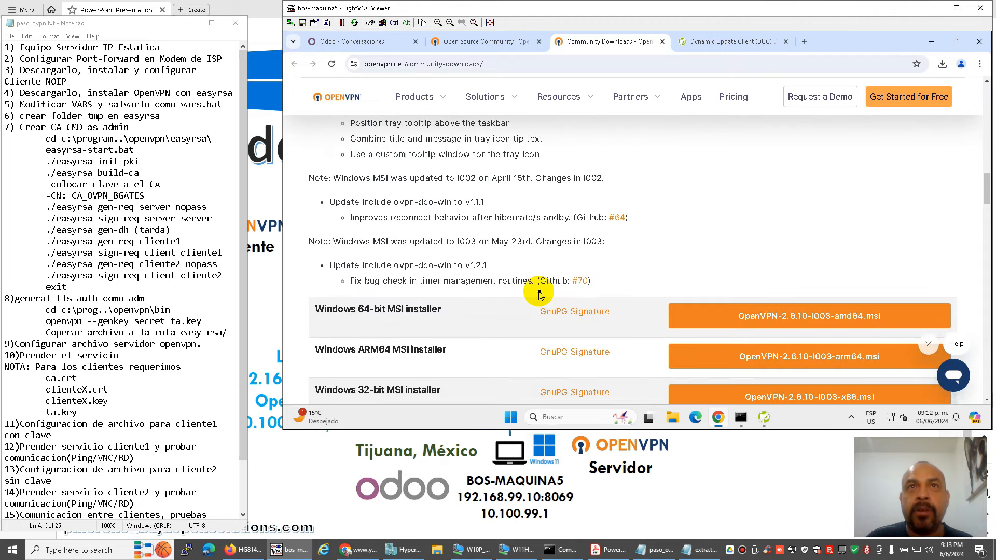
pyautogui.scroll(-2, 469, 278)
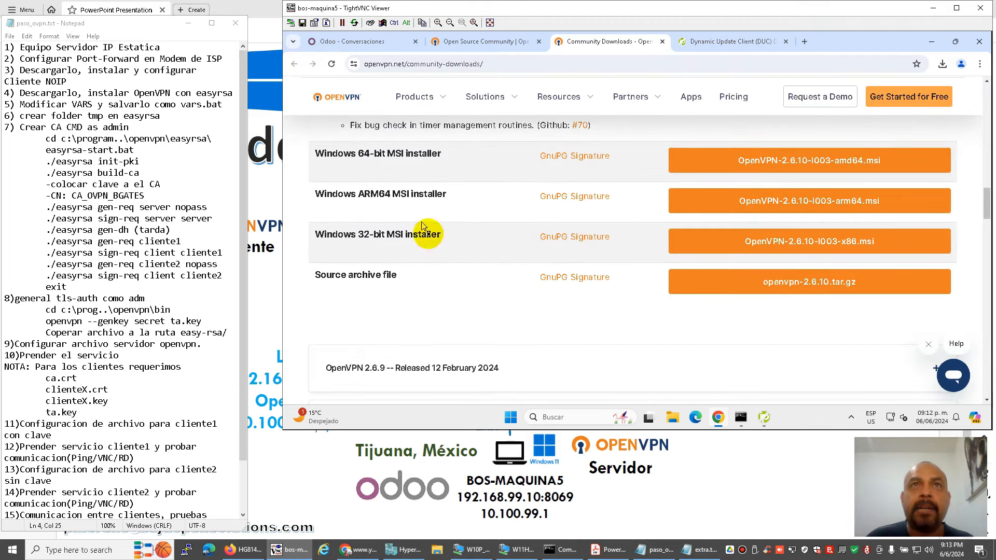
pyautogui.scroll(1, 420, 223)
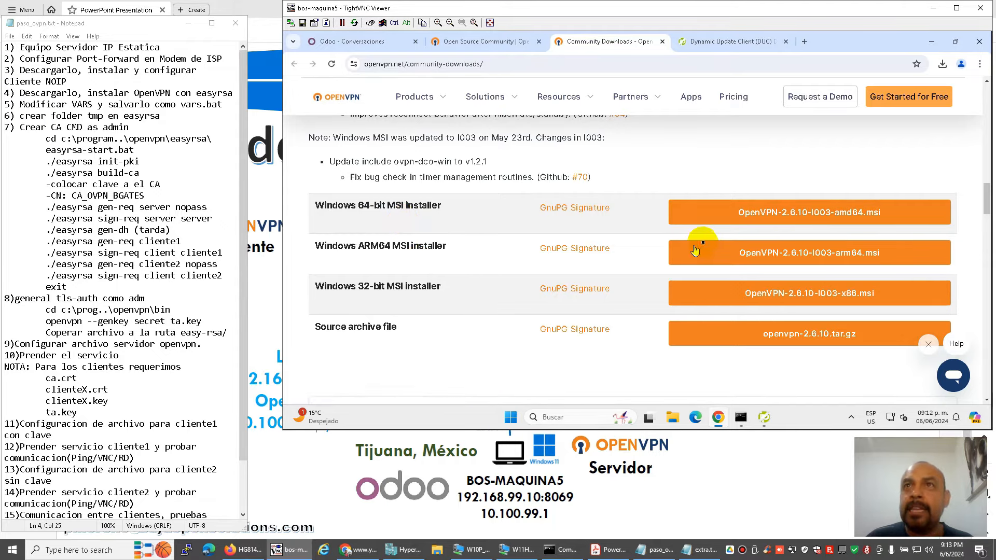
pyautogui.click(794, 213)
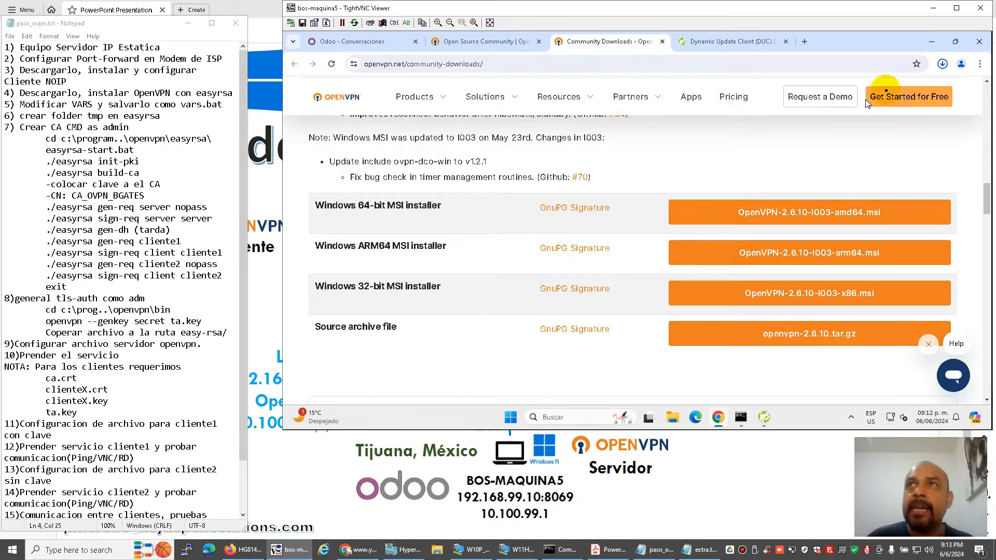
pyautogui.click(942, 64)
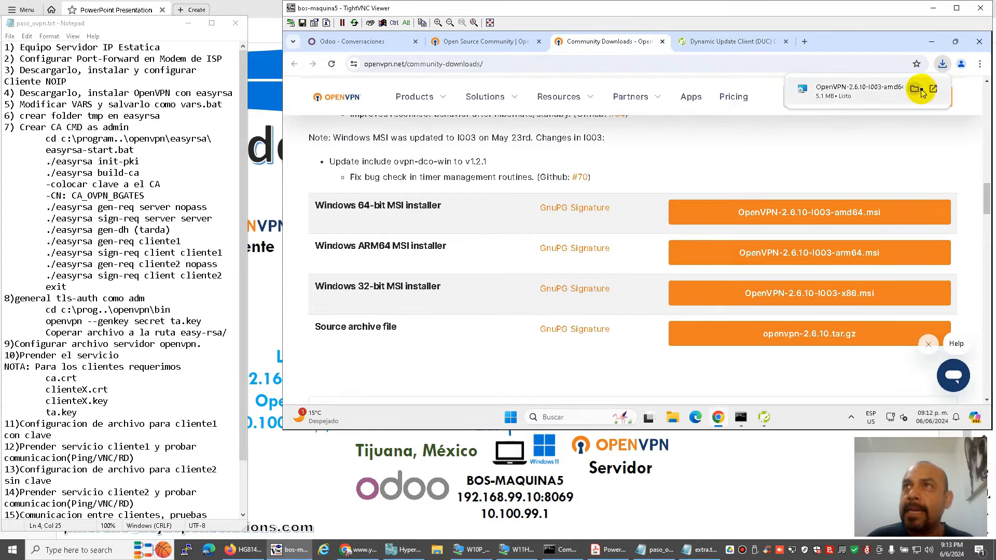
# Launch the downloaded OpenVPN MSI from its folder and choose a custom installation.
pyautogui.click(915, 88)
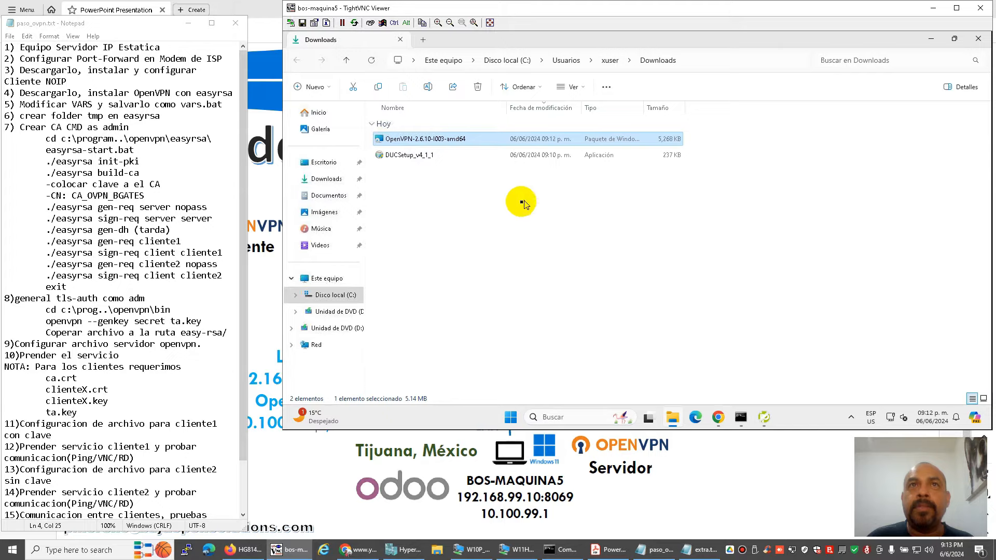
pyautogui.doubleClick(442, 140)
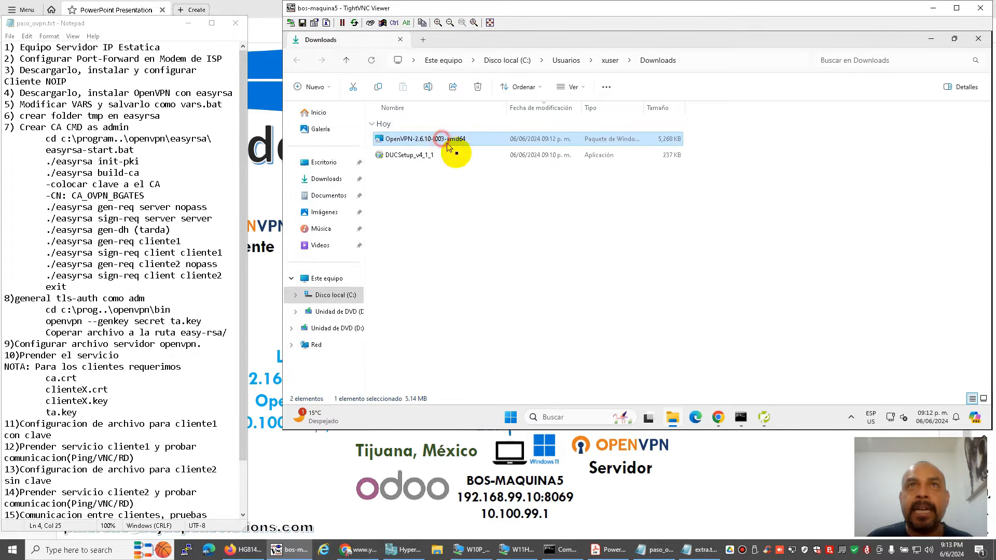
pyautogui.click(656, 234)
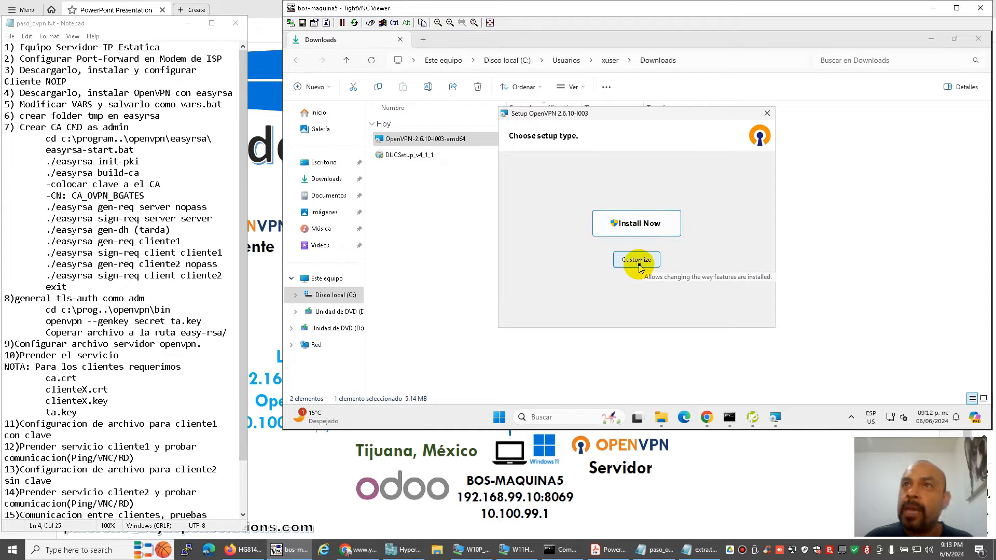
pyautogui.click(638, 263)
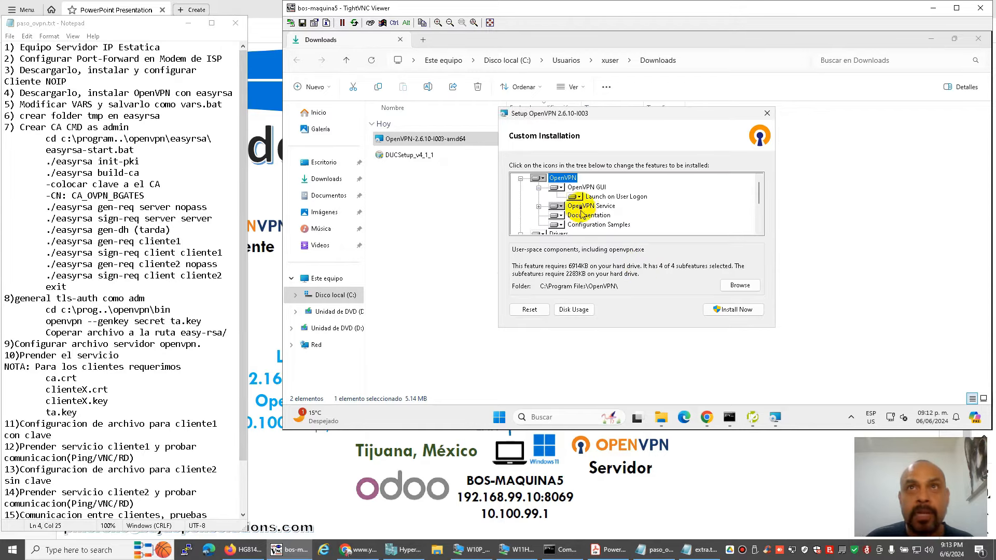
# Exclude Documentation and Configuration Samples, and include the entire EasyRSA 3 Certificate Management Scripts feature.
pyautogui.click(559, 215)
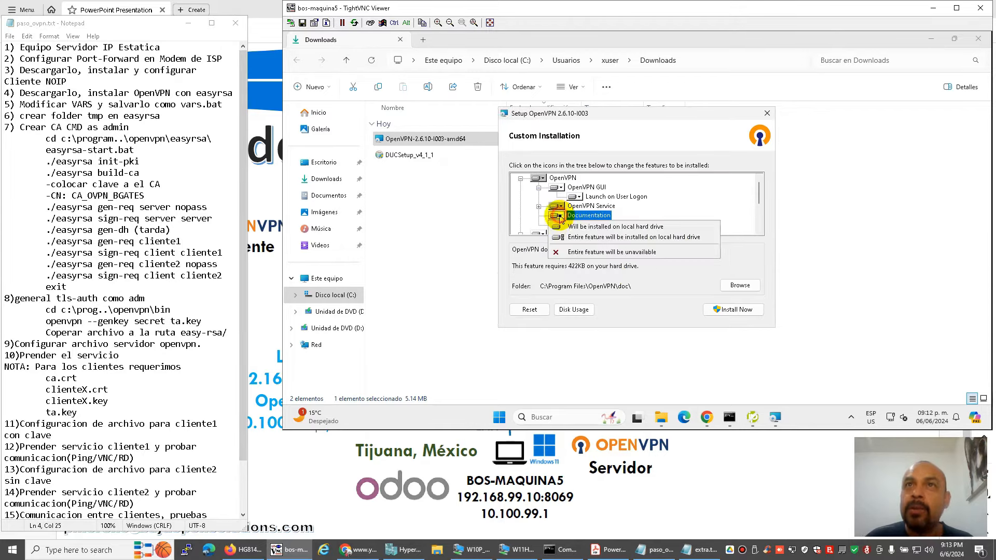
pyautogui.click(564, 250)
pyautogui.click(560, 225)
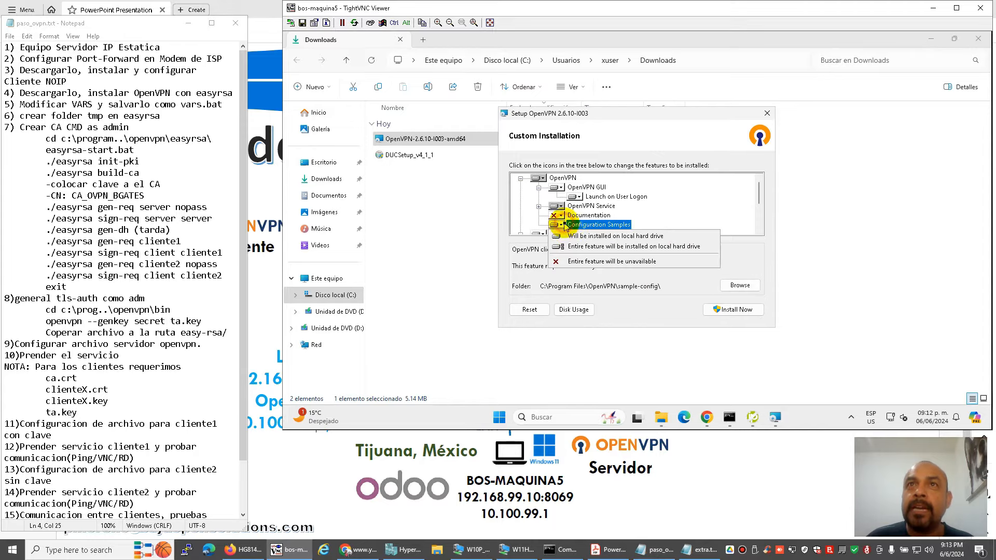
pyautogui.click(565, 260)
pyautogui.scroll(-2, 615, 213)
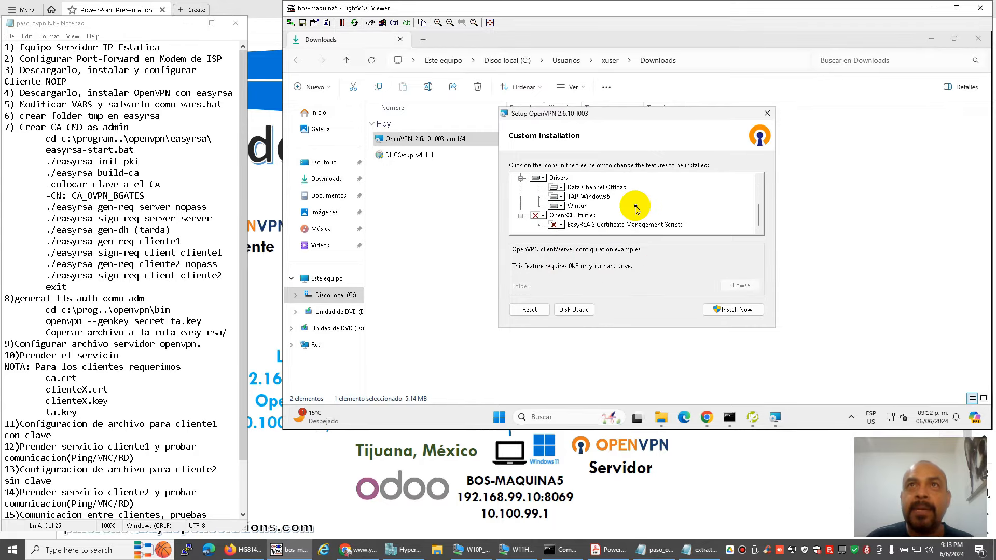
pyautogui.click(560, 226)
pyautogui.click(561, 226)
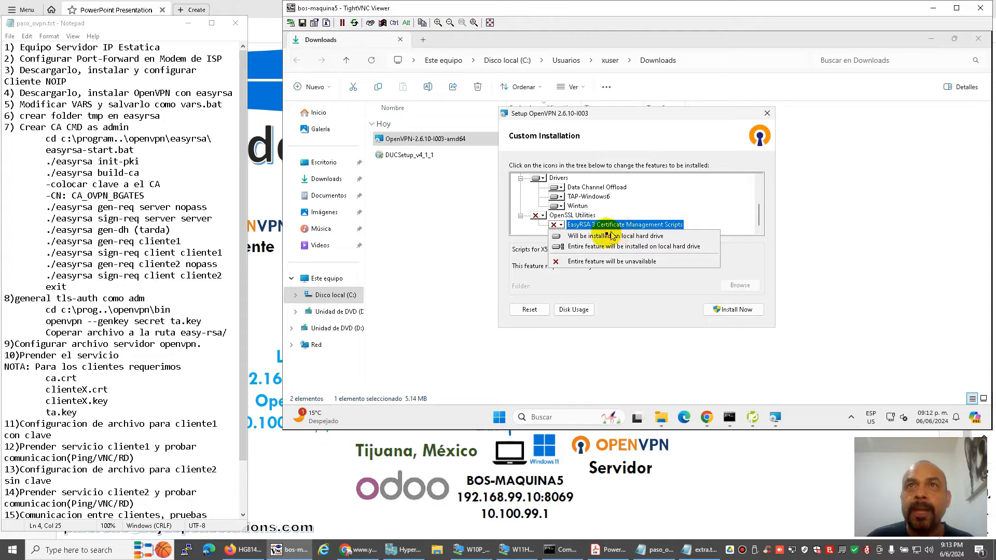
pyautogui.click(592, 247)
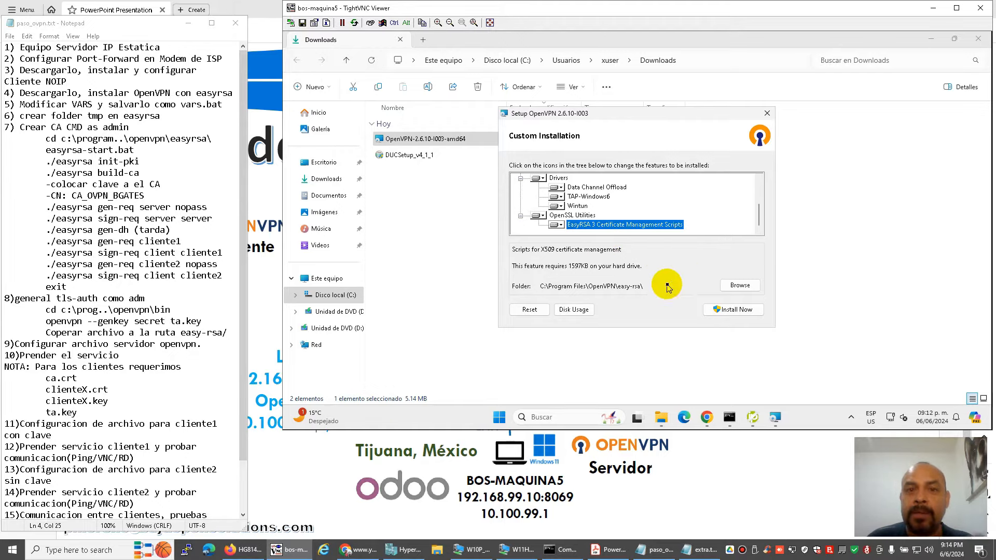
# Install OpenVPN 2.6.10 with administrator permission and close the finished setup.
pyautogui.click(733, 309)
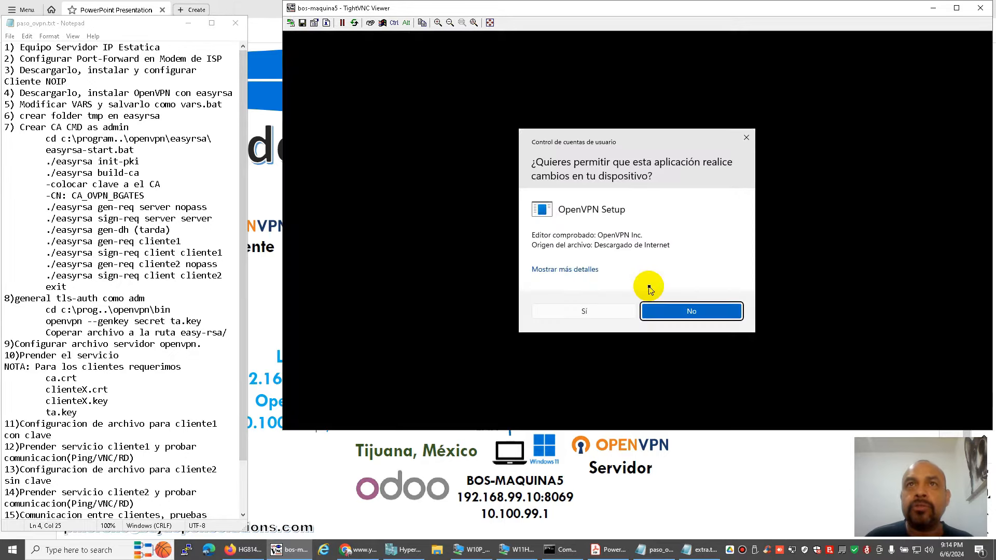
pyautogui.click(604, 312)
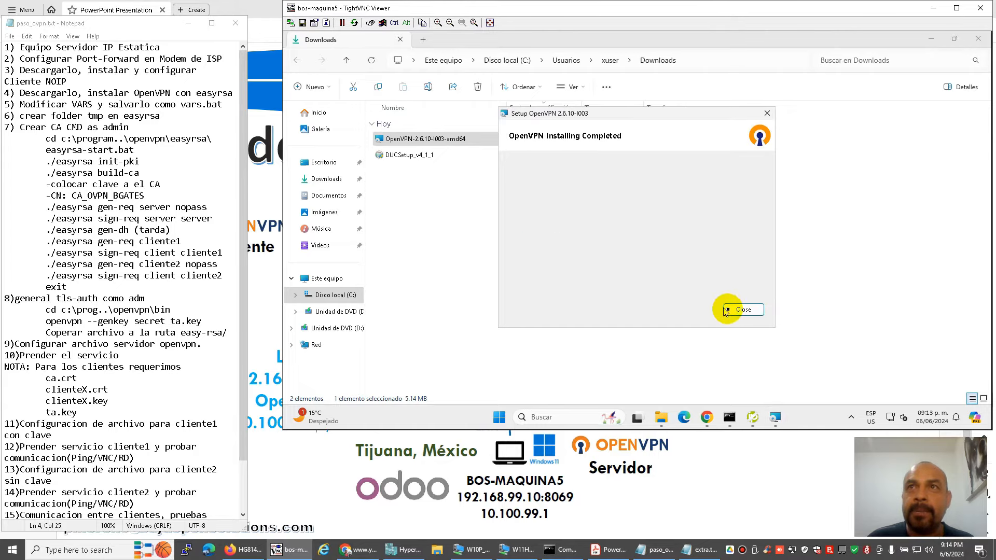
pyautogui.click(726, 310)
# Dismiss the OpenVPN GUI no-profiles notice and minimize the remote Downloads, browser and Command Prompt windows.
pyautogui.click(929, 41)
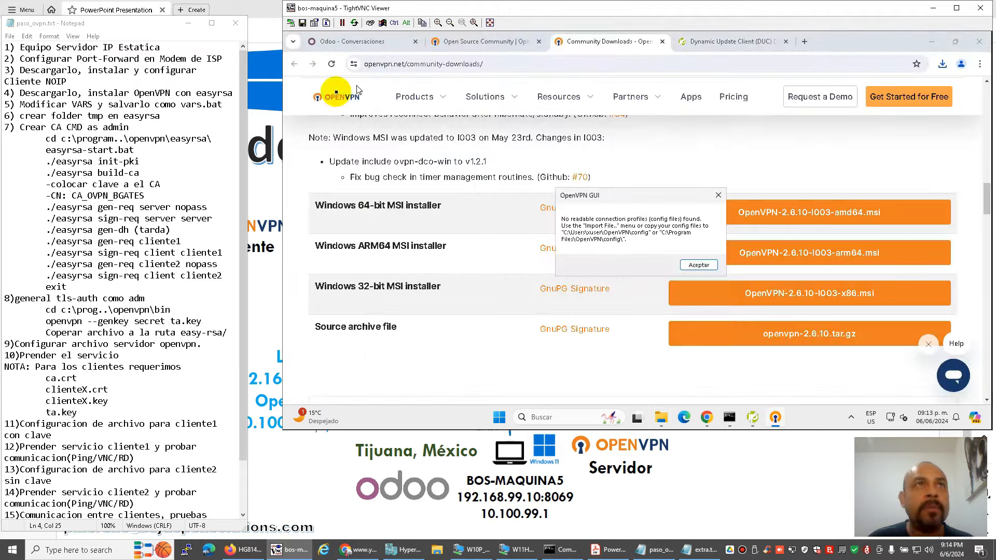
pyautogui.click(206, 105)
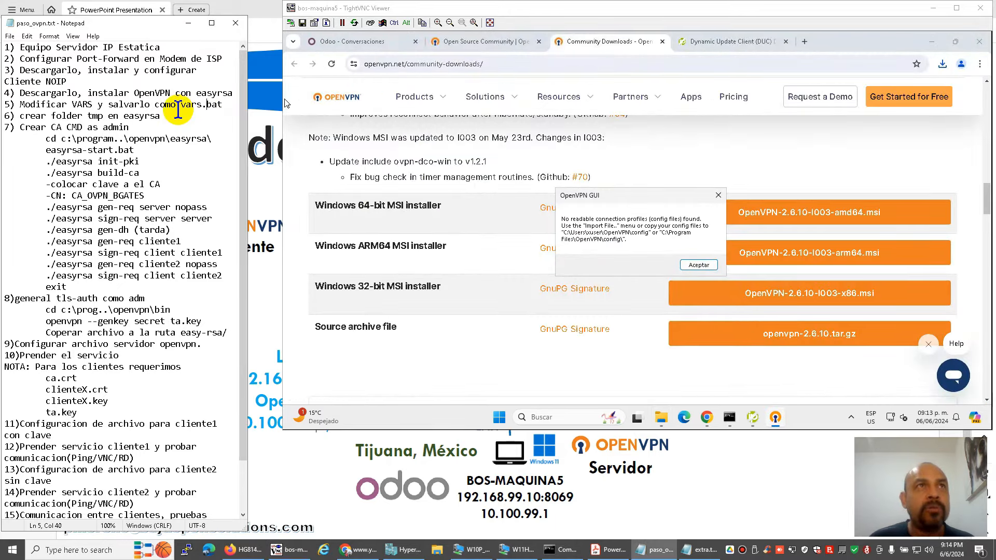
pyautogui.click(629, 197)
pyautogui.moveTo(630, 197); pyautogui.dragTo(632, 199)
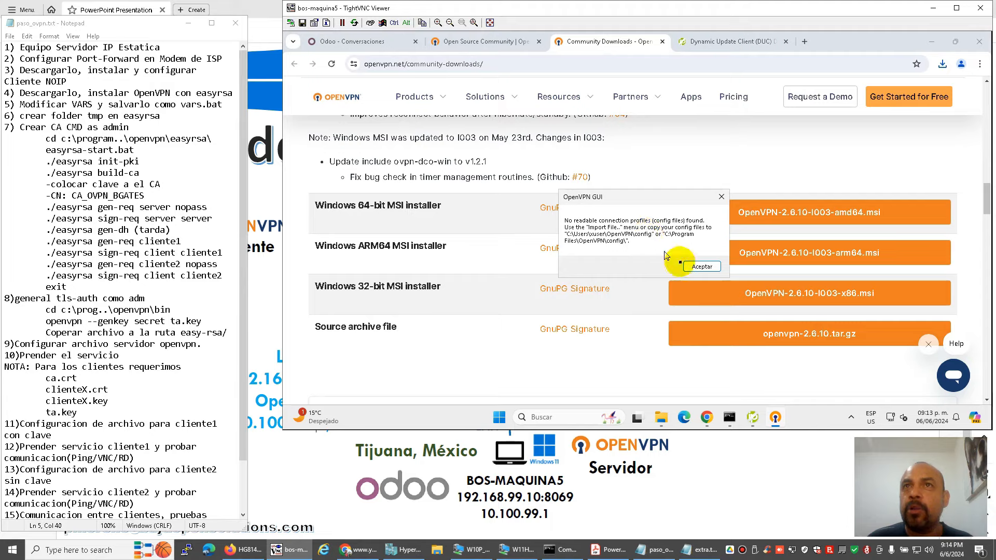
pyautogui.click(698, 267)
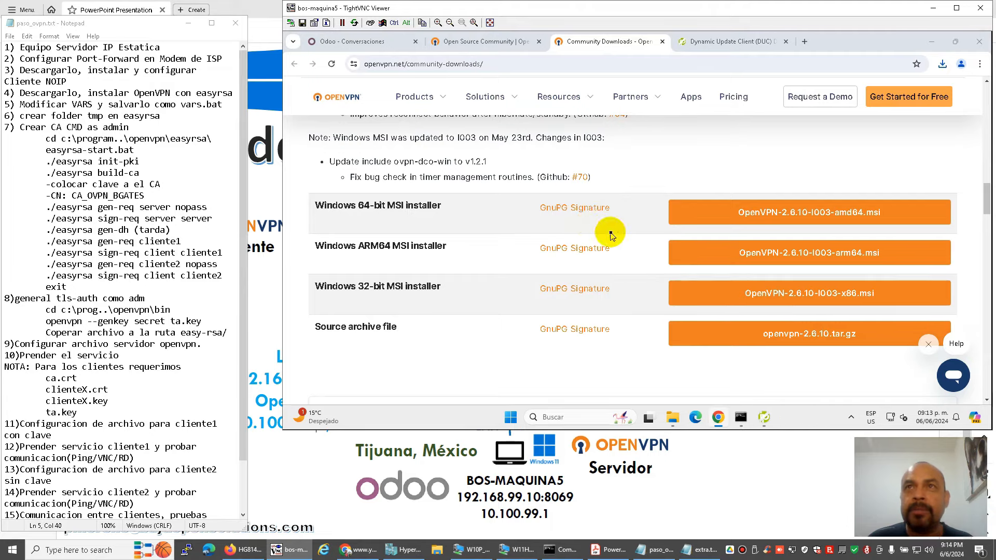
pyautogui.click(932, 46)
pyautogui.click(850, 81)
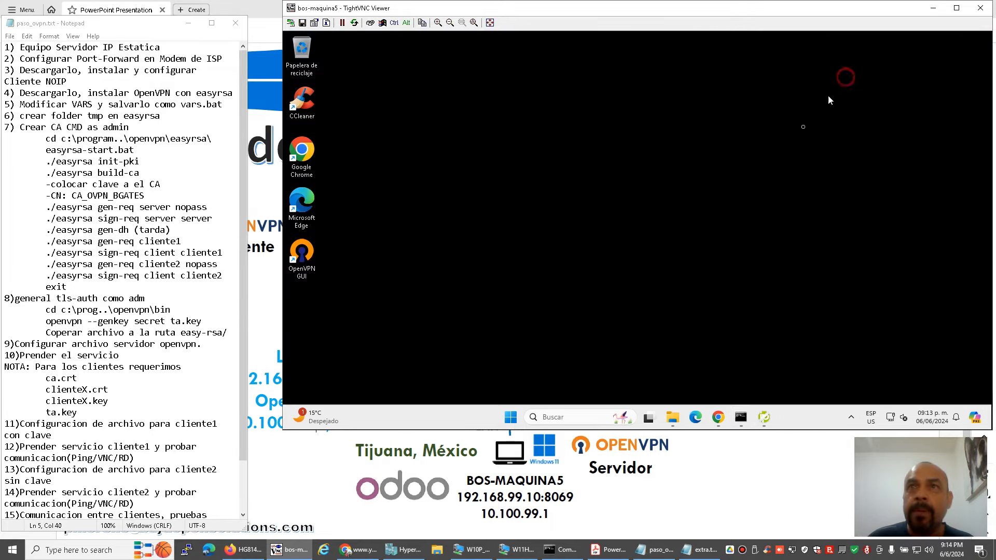
pyautogui.click(673, 418)
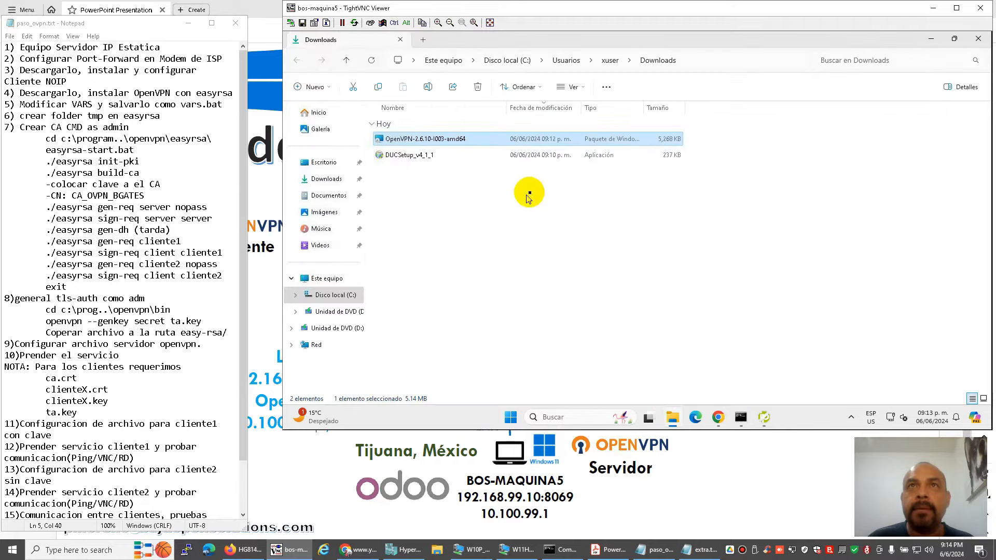
pyautogui.click(344, 295)
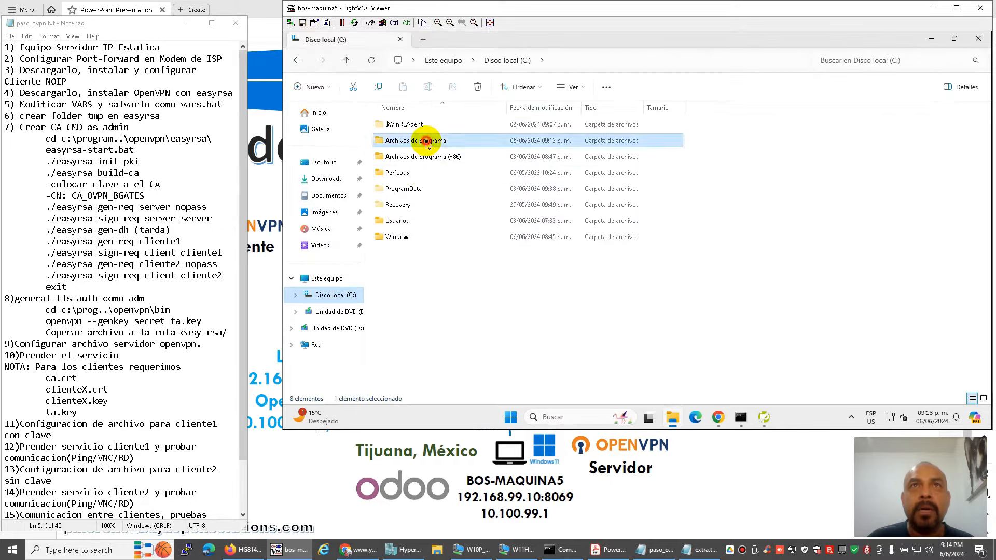
pyautogui.doubleClick(422, 141)
pyautogui.doubleClick(411, 277)
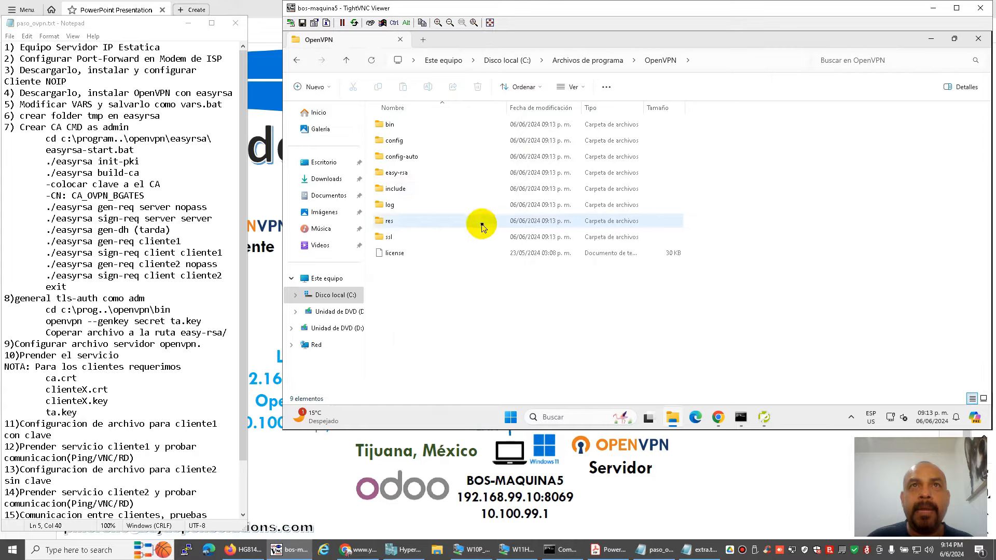
pyautogui.doubleClick(407, 176)
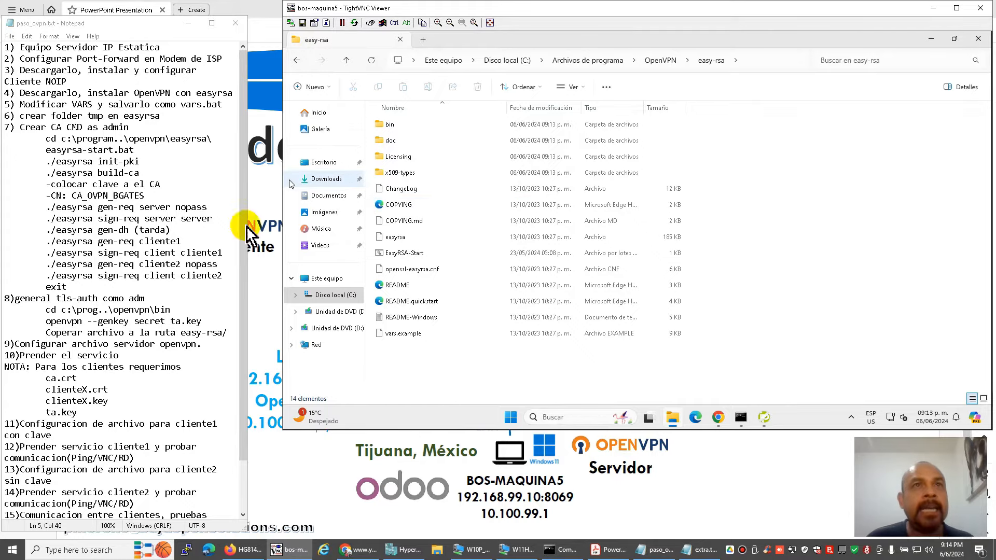
pyautogui.click(564, 415)
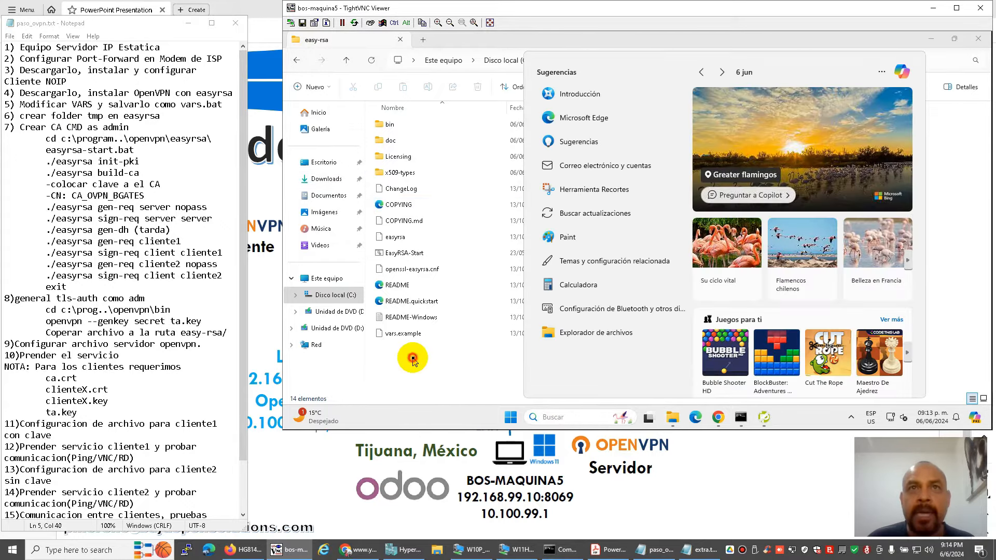
pyautogui.click(405, 353)
pyautogui.click(405, 338)
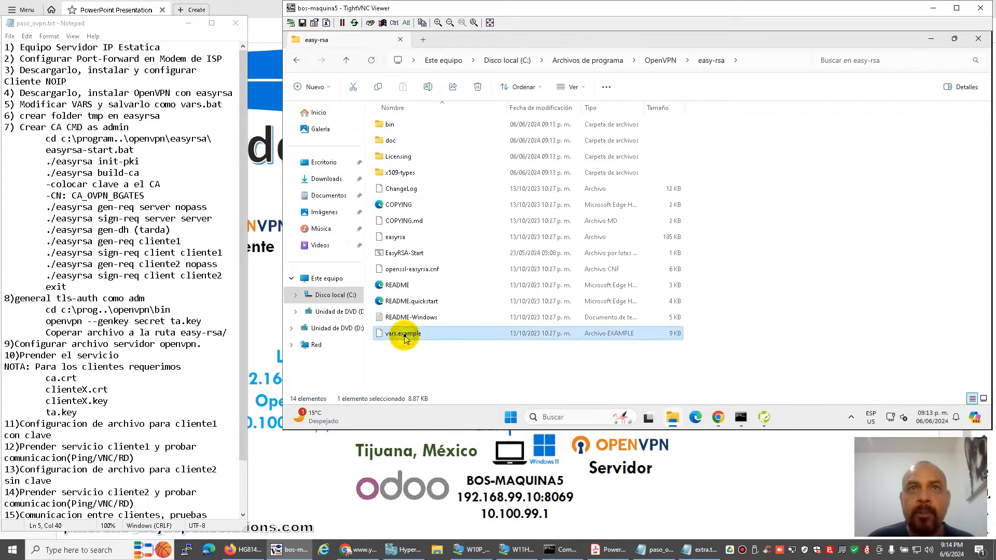
# Find Notepad through the remote Start search and run it as administrator.
pyautogui.click(552, 418)
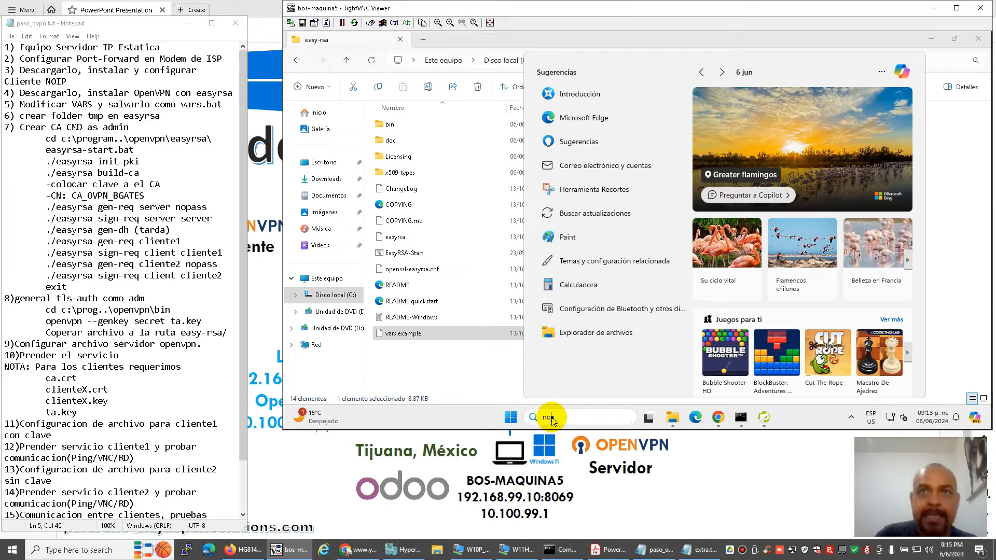
pyautogui.write('tepad')
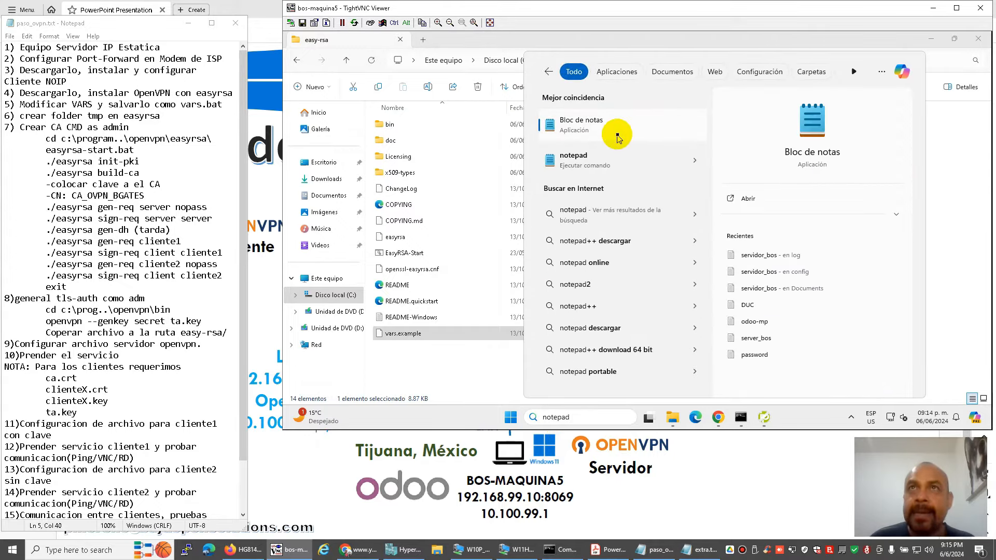
pyautogui.click(896, 213)
pyautogui.click(802, 222)
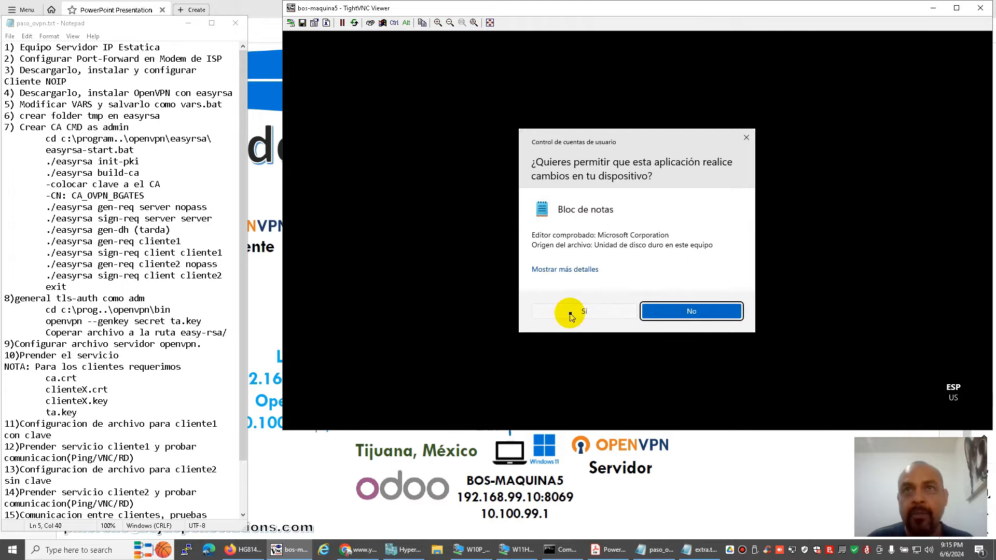
# In elevated Notepad, open vars.example from the OpenVPN easy-rsa folder with all file types shown.
pyautogui.click(571, 314)
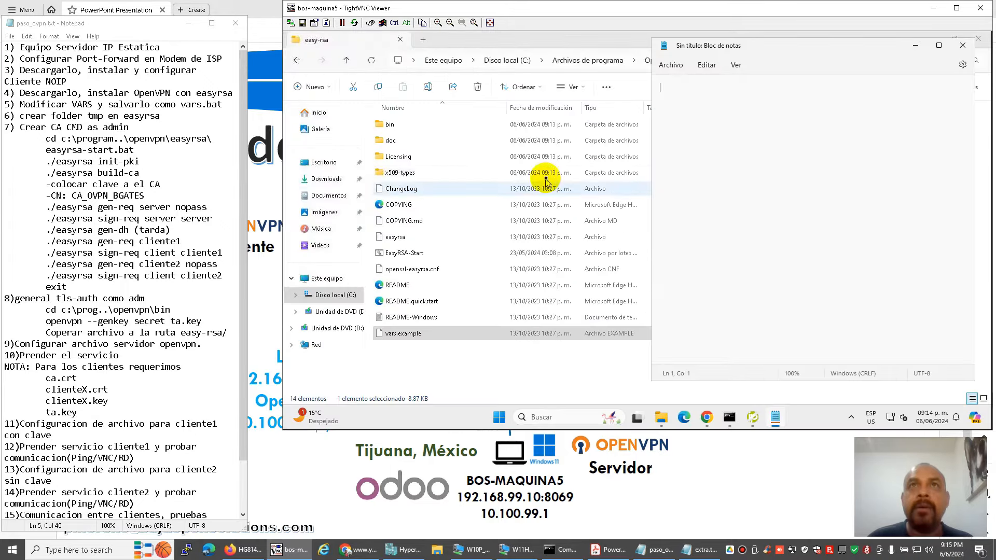
pyautogui.click(672, 73)
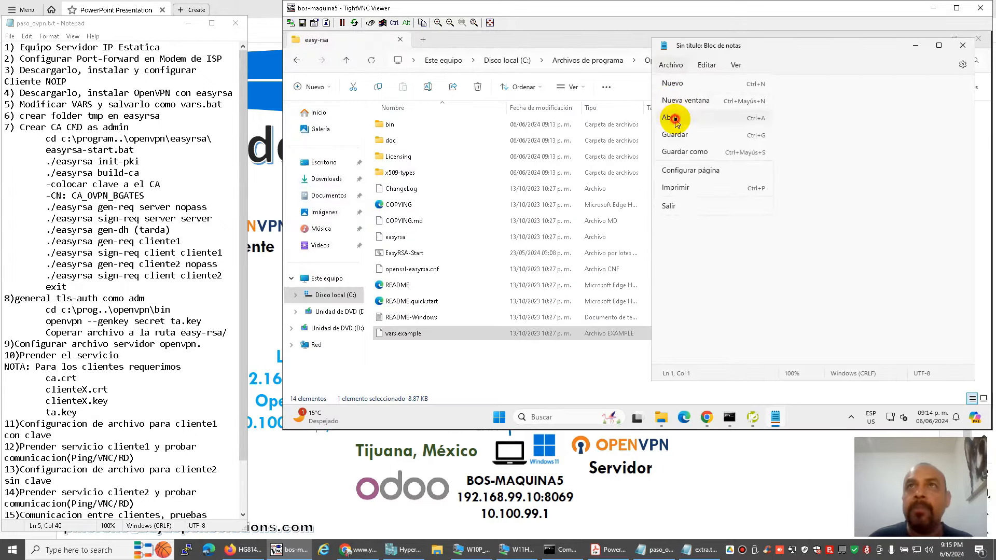
pyautogui.click(690, 151)
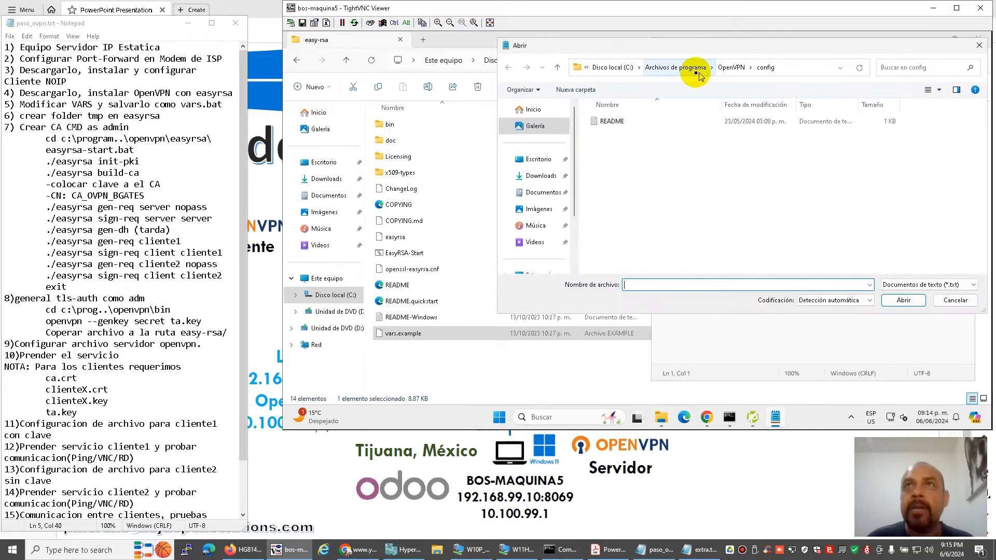
pyautogui.click(731, 68)
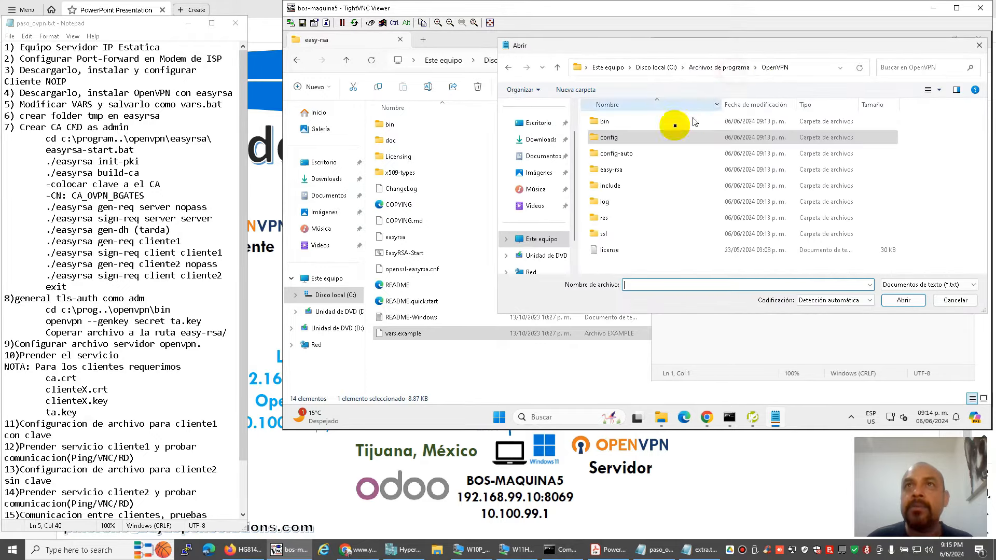
pyautogui.doubleClick(617, 170)
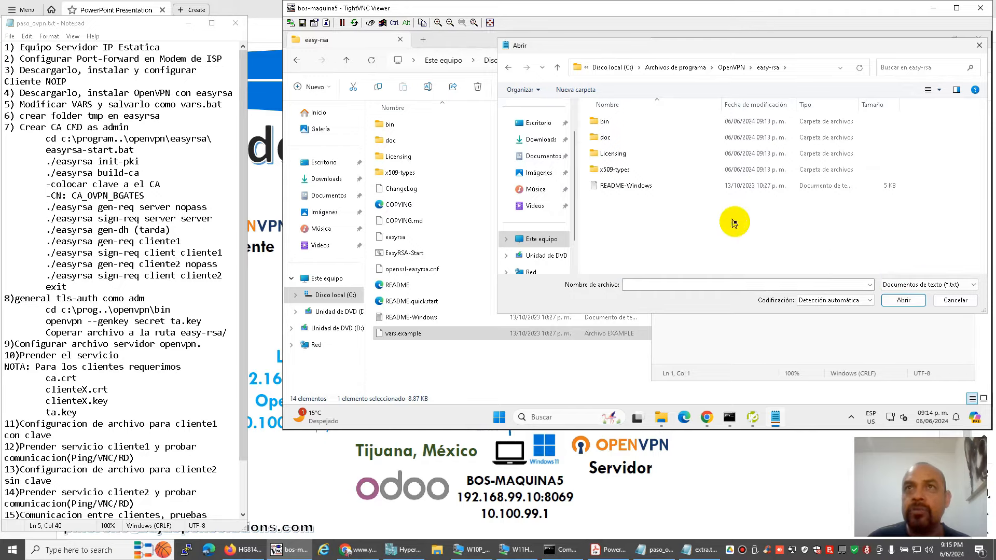
pyautogui.click(886, 284)
pyautogui.click(887, 303)
pyautogui.scroll(-2, 700, 228)
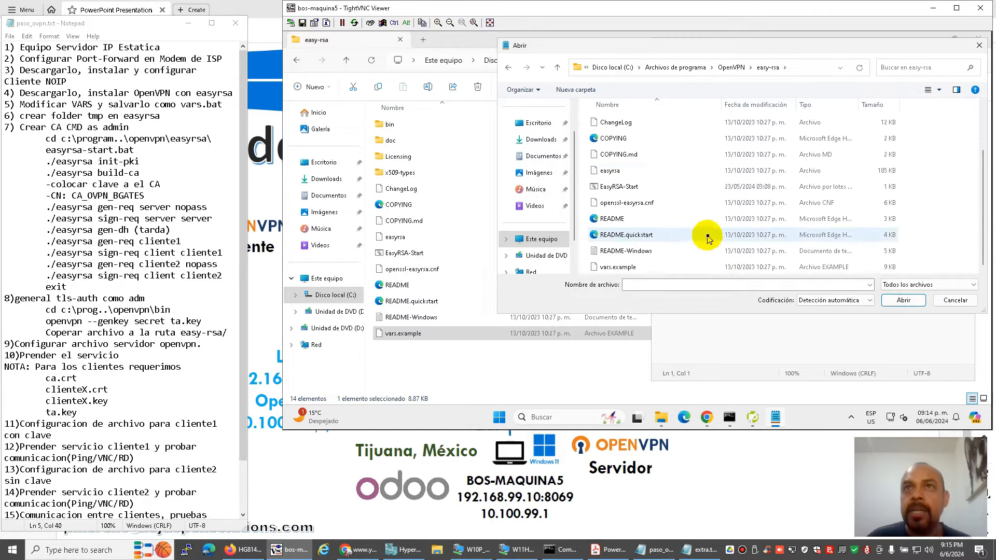
pyautogui.click(632, 267)
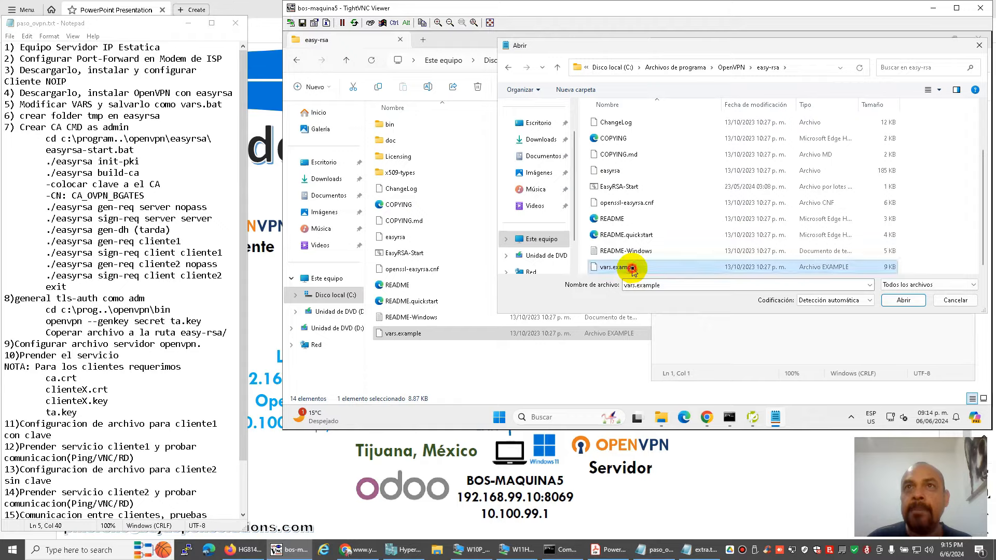
pyautogui.click(895, 301)
# Save a copy named vars in easy-rsa using the All Files type.
pyautogui.click(670, 65)
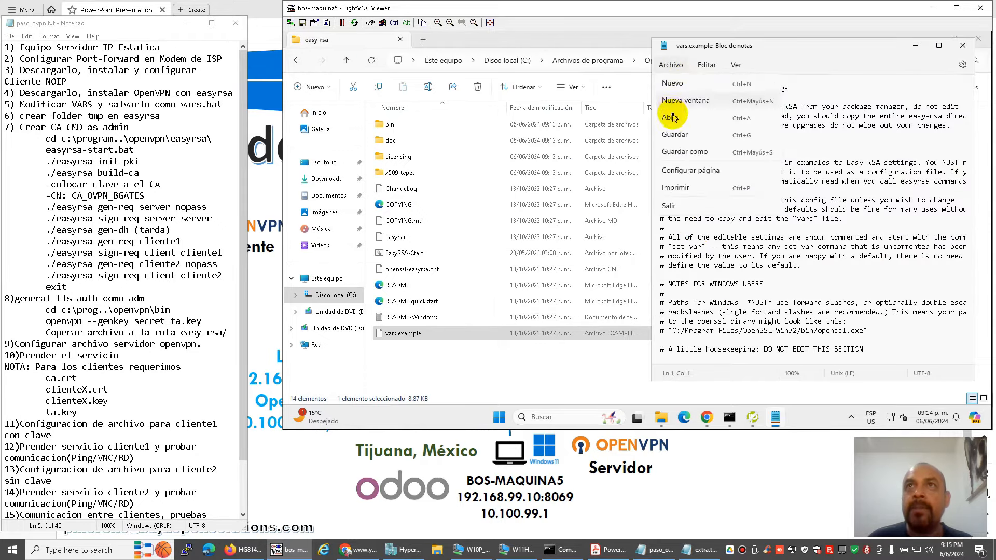
pyautogui.click(676, 149)
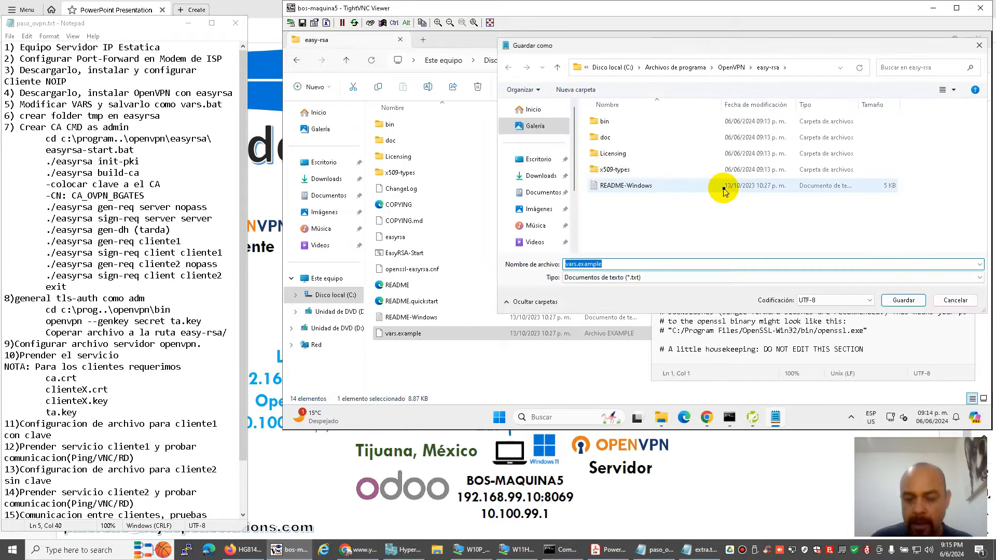
pyautogui.write('vars.')
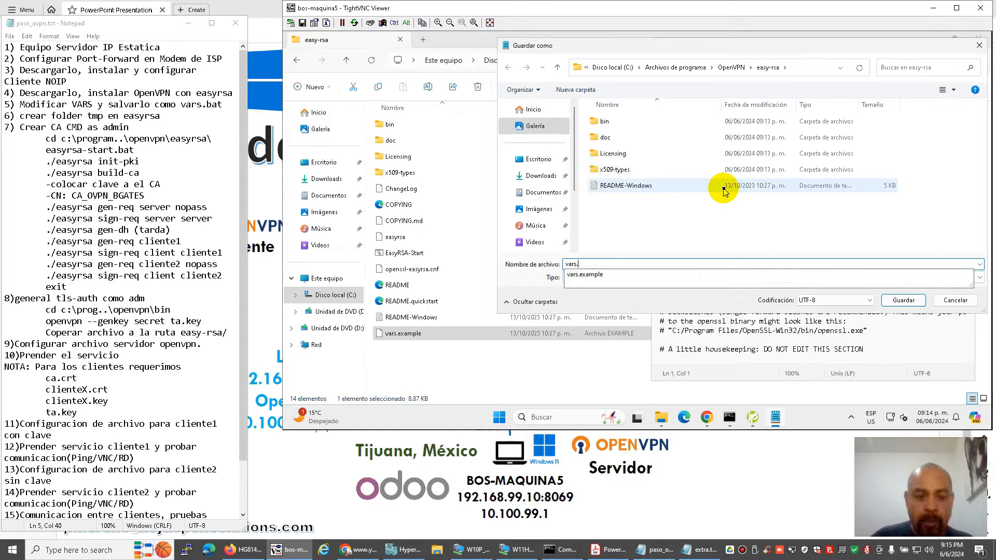
pyautogui.write('exabat')
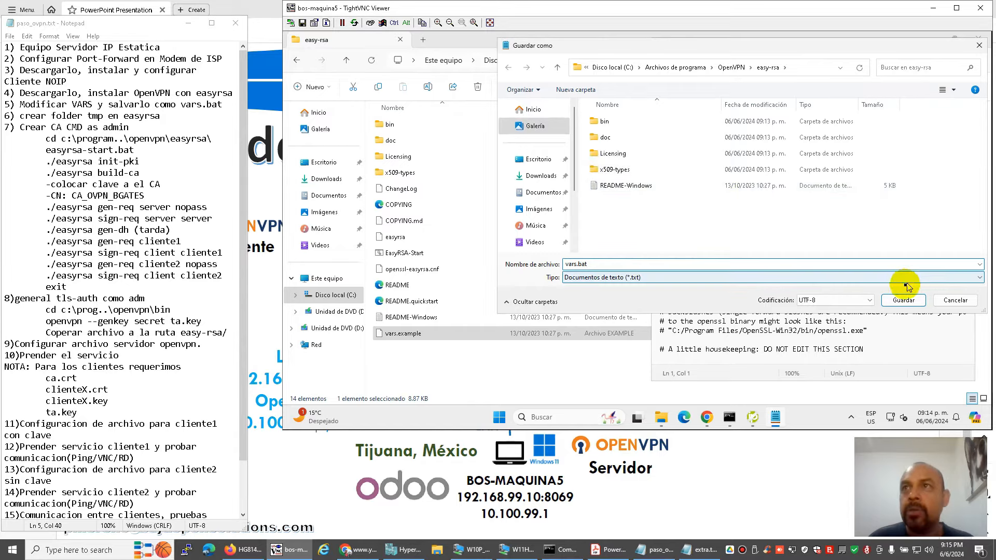
pyautogui.click(907, 285)
pyautogui.click(626, 291)
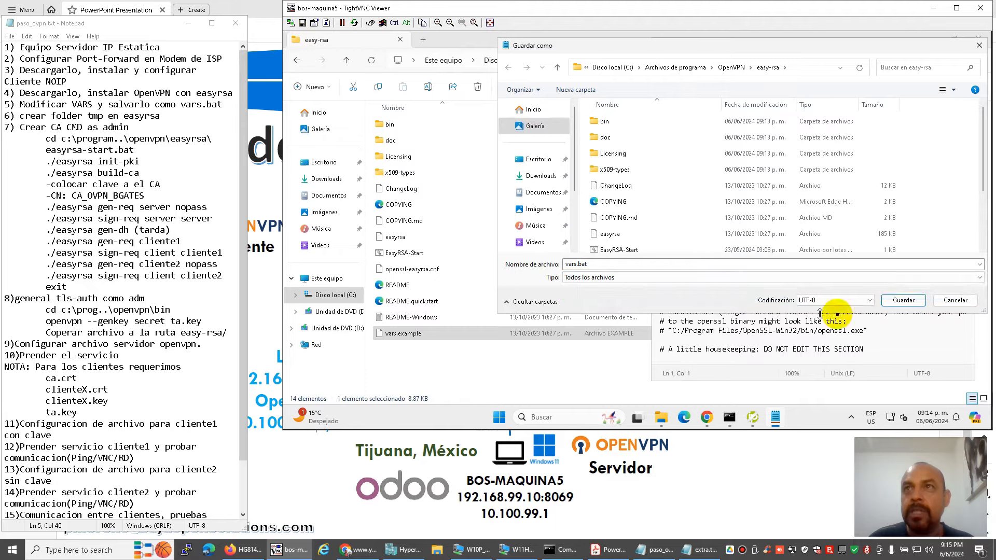
pyautogui.click(903, 299)
pyautogui.click(725, 181)
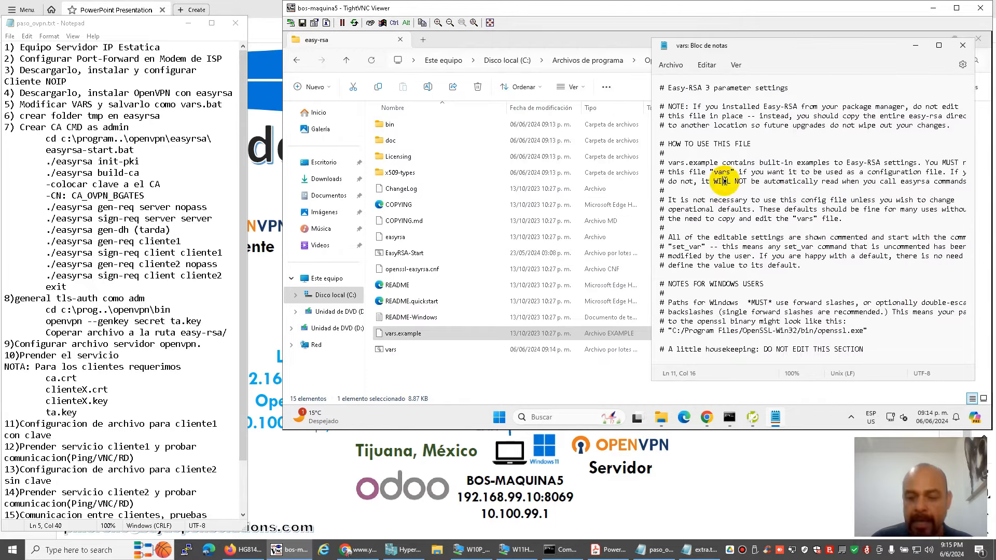
# Arrange the local extra.txt notes and the remote vars window side by side.
pyautogui.press('Down')
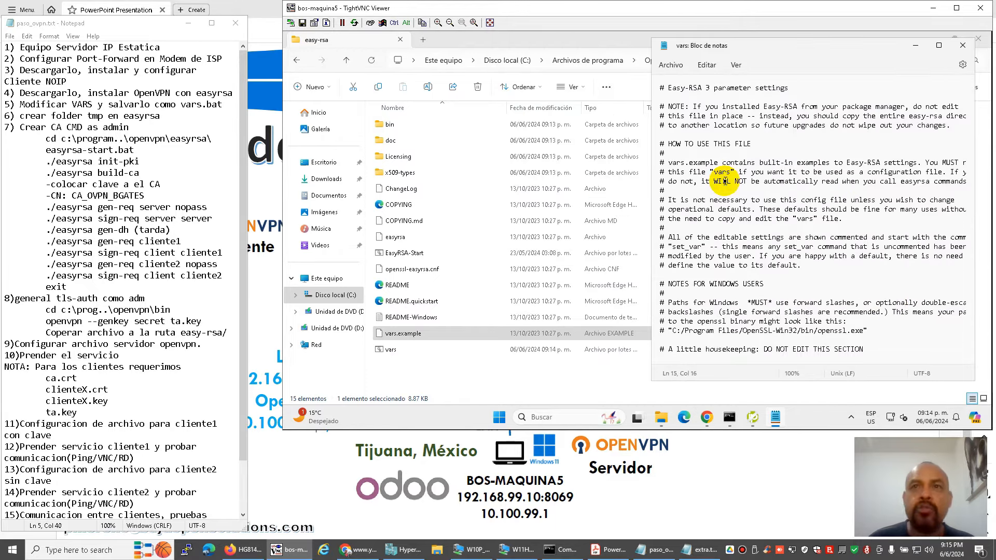
pyautogui.click(698, 549)
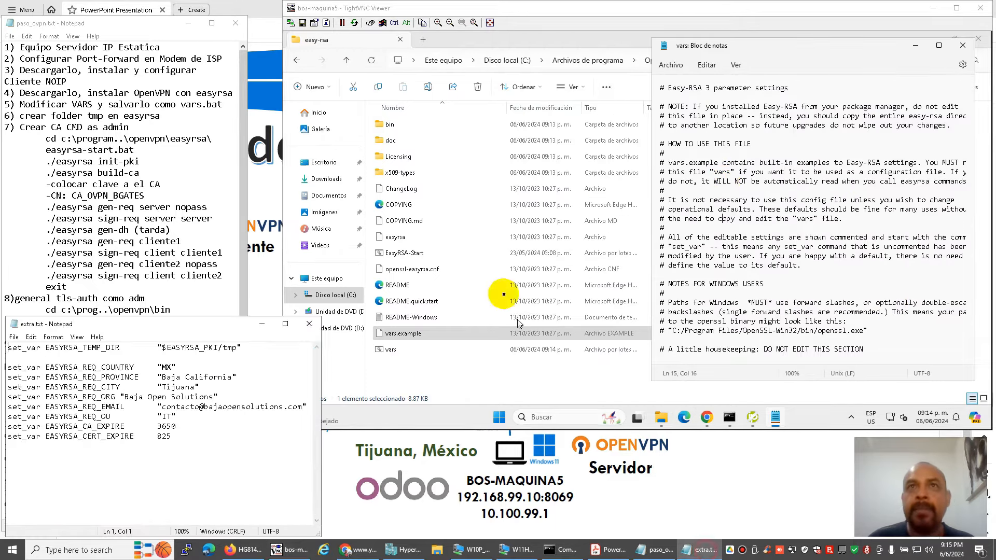
pyautogui.click(747, 50)
pyautogui.moveTo(207, 324); pyautogui.dragTo(202, 173)
pyautogui.click(759, 54)
pyautogui.moveTo(758, 54); pyautogui.dragTo(502, 52)
# Uncomment the set_var EASYRSA_TEMP_DIR line in the vars file.
pyautogui.click(459, 120)
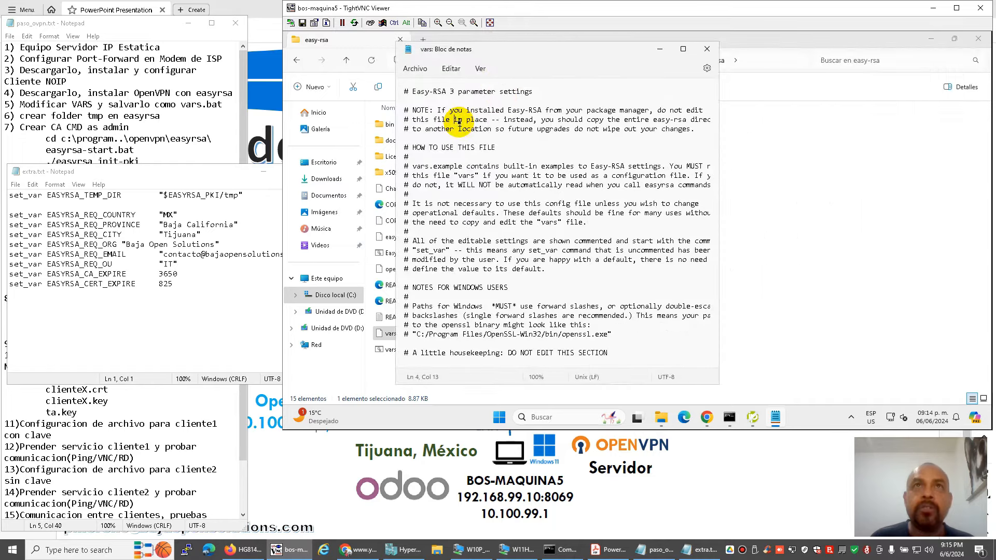
pyautogui.press('Down')
pyautogui.press('Down')
pyautogui.press('Down')
pyautogui.press('Down')
pyautogui.press('Down')
pyautogui.press('Down')
pyautogui.press('Down')
pyautogui.press('Down')
pyautogui.press('Down')
pyautogui.press('Down')
pyautogui.press('Down')
pyautogui.press('Down')
pyautogui.press('Down')
pyautogui.press('Down')
pyautogui.press('Down')
pyautogui.press('Down')
pyautogui.press('Down')
pyautogui.press('Down')
pyautogui.press('Down')
pyautogui.press('Down')
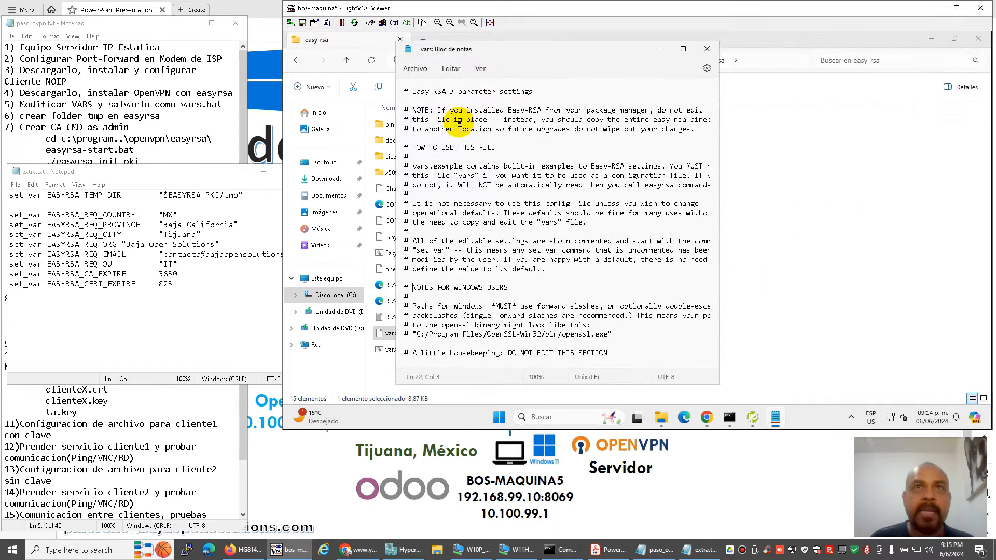
pyautogui.press('Down')
pyautogui.press('Down')
pyautogui.press('Down')
pyautogui.press('Down')
pyautogui.press('Down')
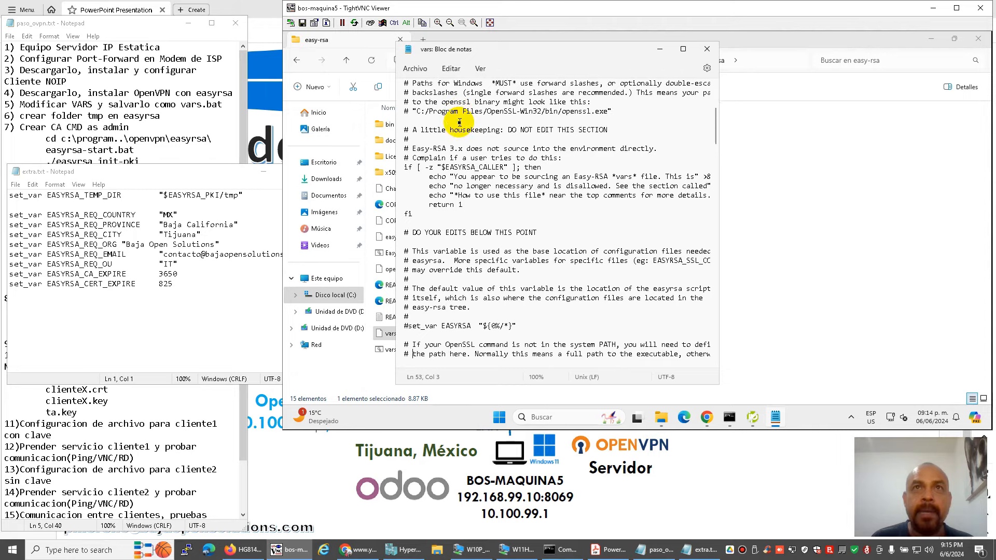
pyautogui.press('Right')
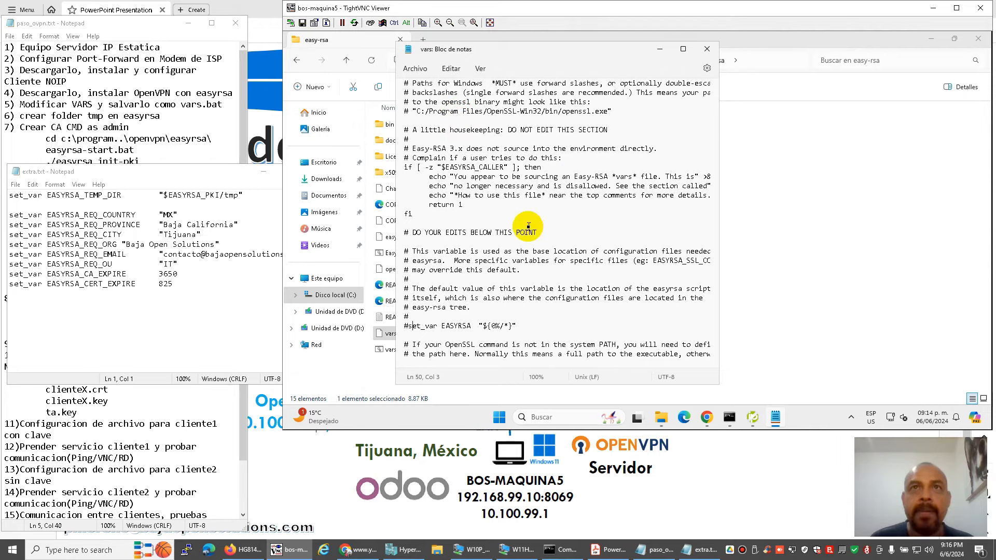
pyautogui.press('Down')
pyautogui.press('Down')
pyautogui.press('Down')
pyautogui.press('Down')
pyautogui.press('Down')
pyautogui.press('Down')
pyautogui.press('Down')
pyautogui.press('Down')
pyautogui.press('Down')
pyautogui.press('Down')
pyautogui.press('Down')
pyautogui.press('Down')
pyautogui.press('Down')
pyautogui.press('Down')
pyautogui.press('Down')
pyautogui.press('Down')
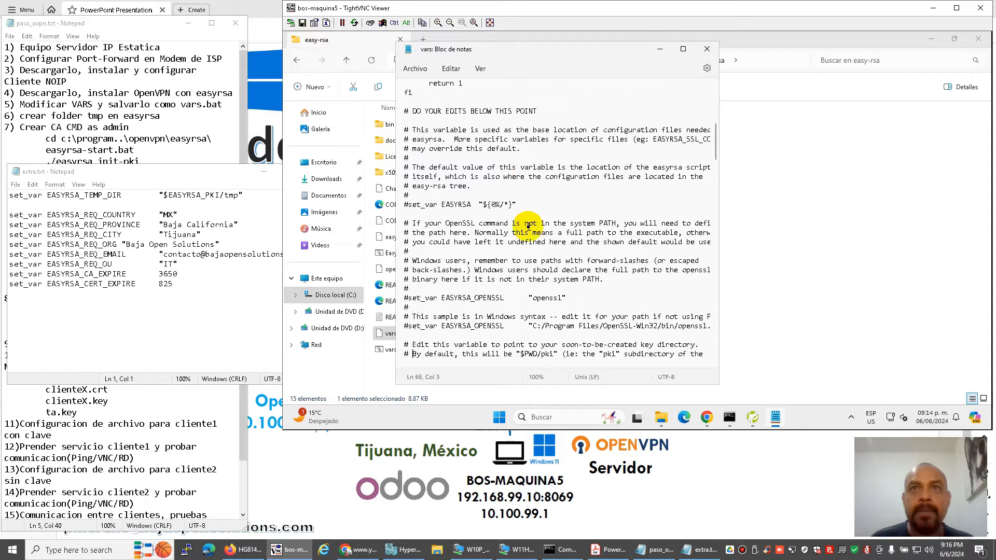
pyautogui.press('Down')
pyautogui.press('Down')
pyautogui.press('Down')
pyautogui.press('Down')
pyautogui.press('Down')
pyautogui.press('Down')
pyautogui.press('Down')
pyautogui.press('Down')
pyautogui.press('Down')
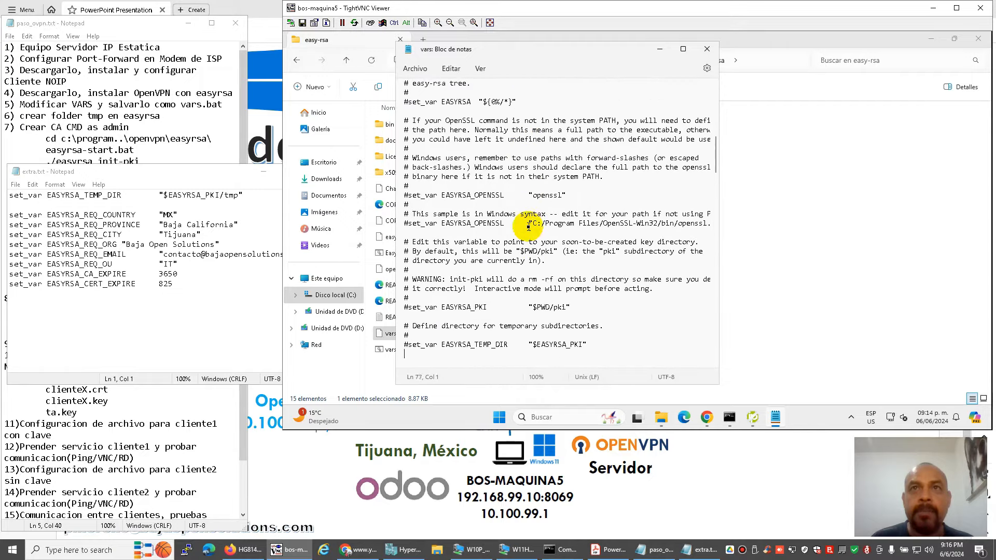
pyautogui.press('Up')
pyautogui.press('Up')
pyautogui.press('Left')
pyautogui.press('BackSpace')
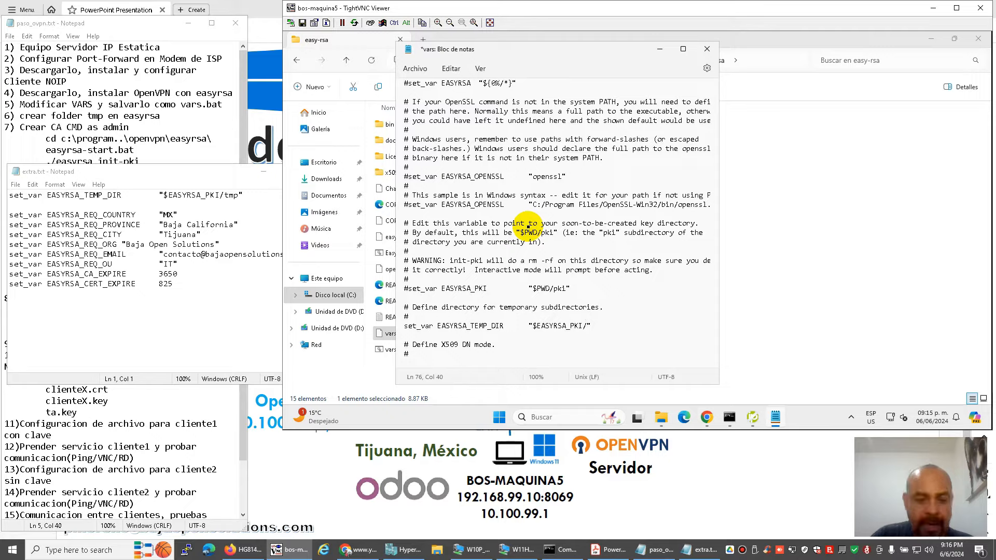
# Finish the temp dir value with 'tmp' and uncomment the six EASYRSA_REQ lines.
pyautogui.write('tmp')
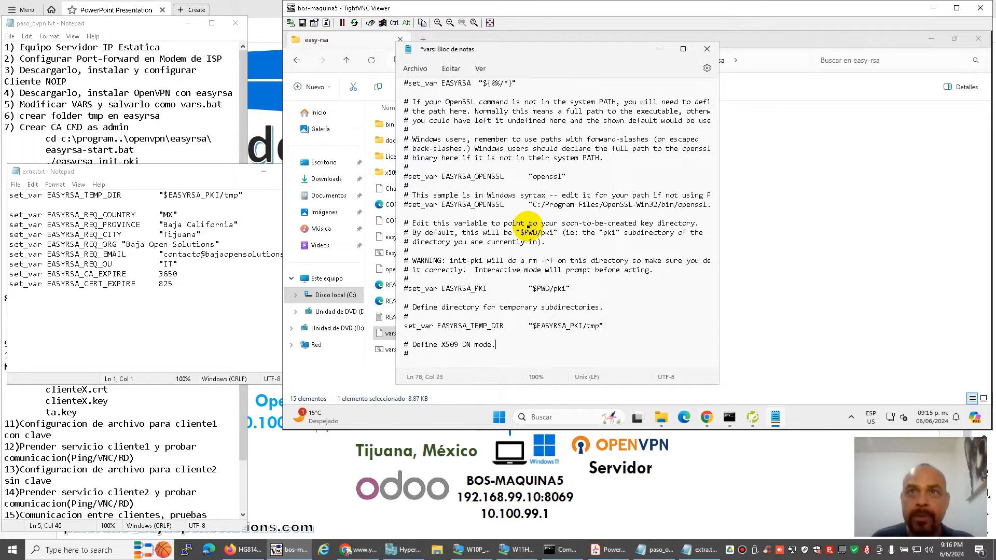
pyautogui.press('Down')
pyautogui.press('Down')
pyautogui.press('Down')
pyautogui.press('Down')
pyautogui.press('Down')
pyautogui.press('Down')
pyautogui.press('Down')
pyautogui.press('Down')
pyautogui.press('Down')
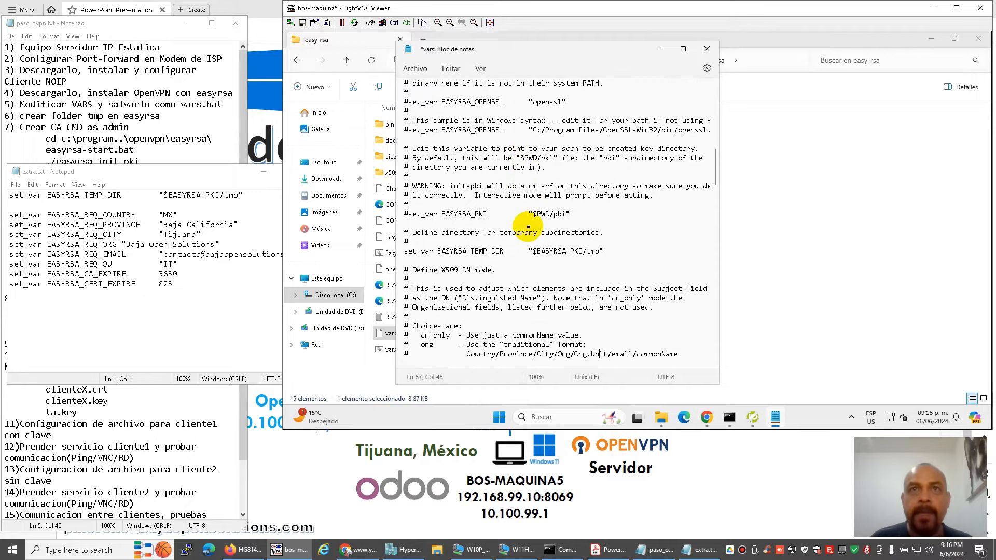
pyautogui.press('Down')
pyautogui.press('Down')
pyautogui.press('Down')
pyautogui.press('Down')
pyautogui.press('Down')
pyautogui.press('Down')
pyautogui.press('Down')
pyautogui.press('Down')
pyautogui.press('Down')
pyautogui.press('Down')
pyautogui.press('Down')
pyautogui.press('Down')
pyautogui.press('Down')
pyautogui.press('Down')
pyautogui.press('Down')
pyautogui.press('Down')
pyautogui.press('Down')
pyautogui.press('Down')
pyautogui.press('Down')
pyautogui.press('Down')
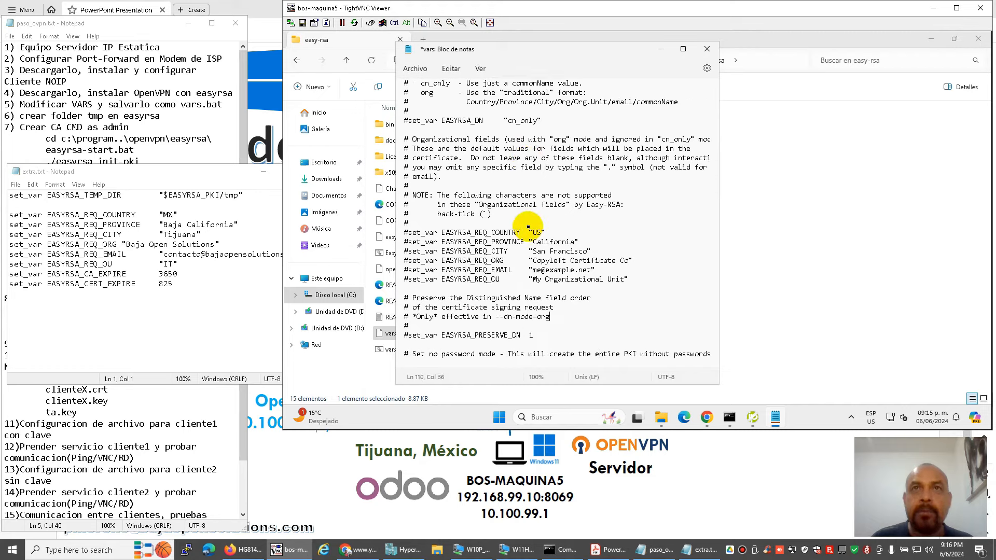
pyautogui.press('Up')
pyautogui.press('Up')
pyautogui.press('Up')
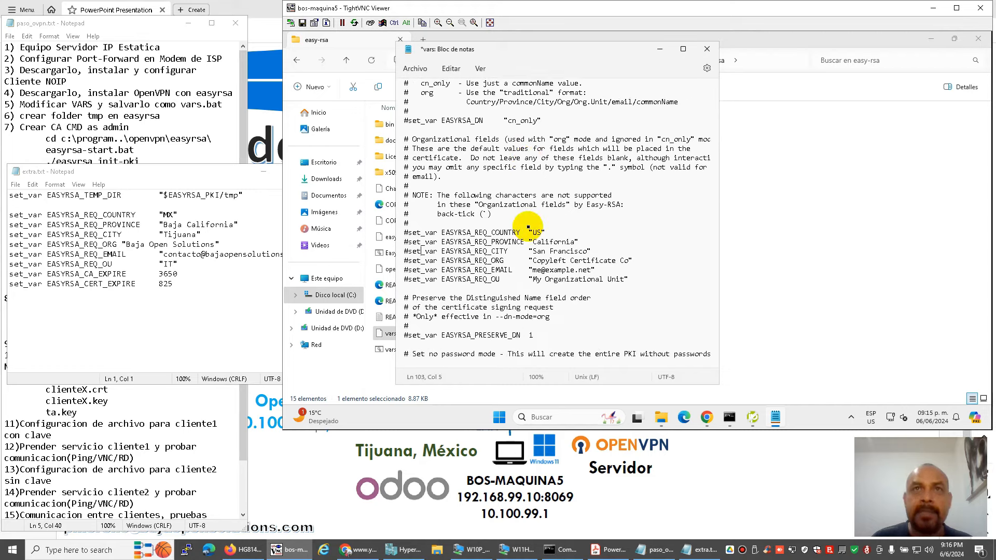
pyautogui.press('Up')
pyautogui.press('Up')
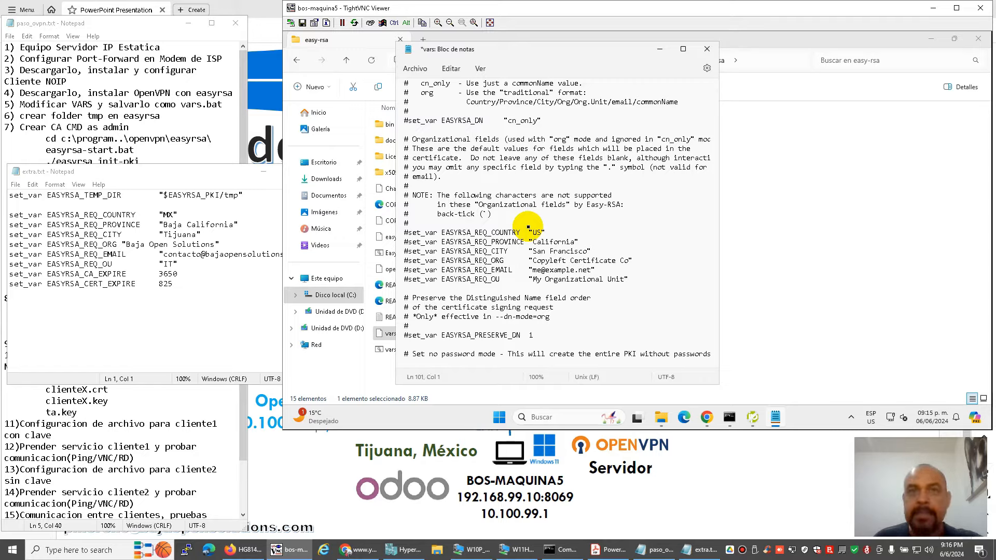
pyautogui.press('Delete')
pyautogui.press('Down')
pyautogui.press('Delete')
pyautogui.press('Down')
pyautogui.press('Delete')
pyautogui.press('Down')
pyautogui.press('Delete')
pyautogui.press('Down')
pyautogui.press('Delete')
pyautogui.press('Down')
pyautogui.press('Delete')
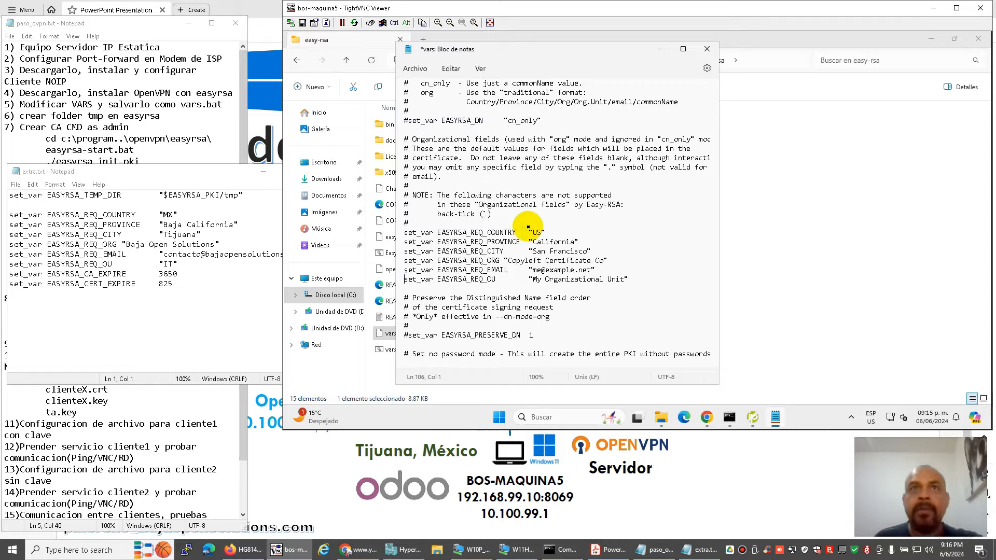
pyautogui.press('Delete')
pyautogui.write('s')
pyautogui.press('Up')
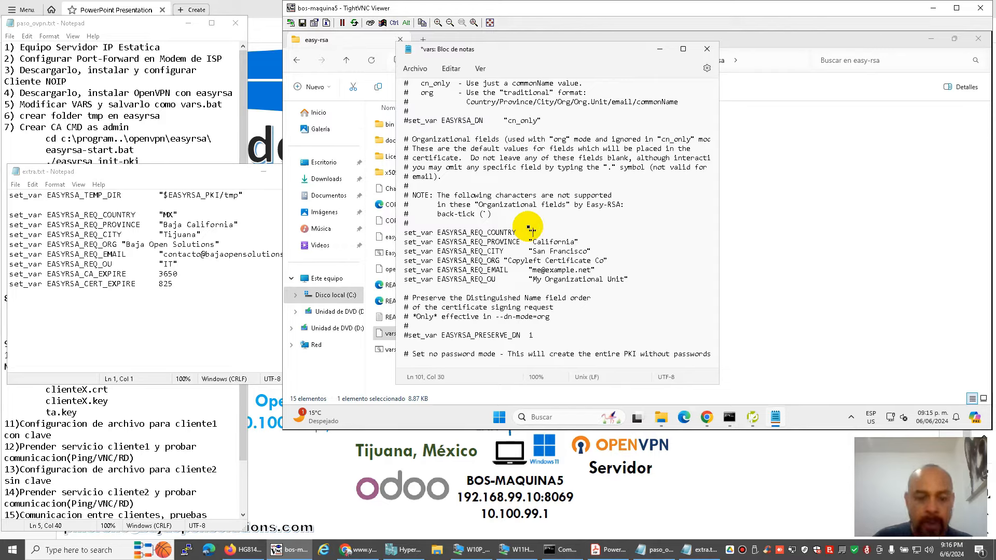
# Set the request fields to MX, Baja California, Tijuana, BOS, a contact e-mail and OU IT.
pyautogui.write('MX')
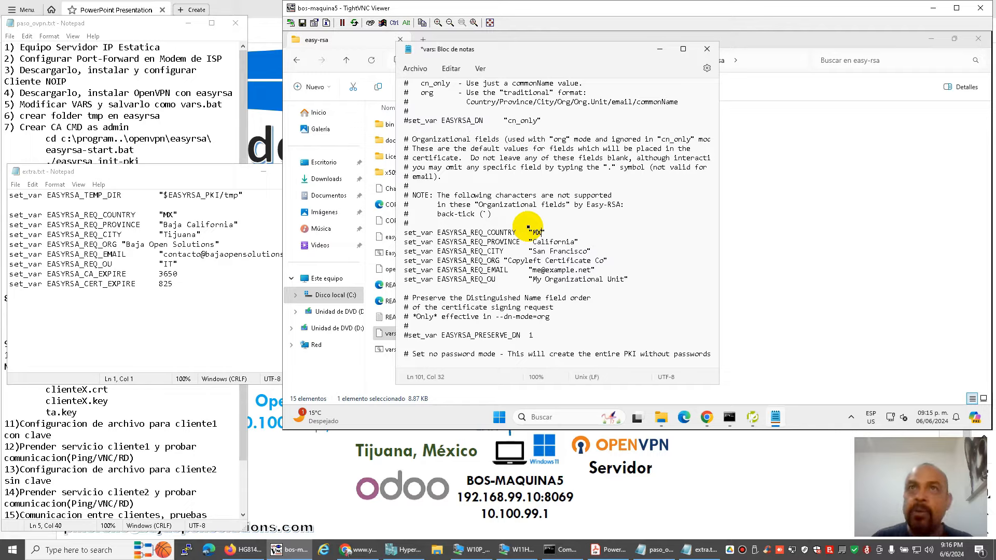
pyautogui.press('Down')
pyautogui.press('Down')
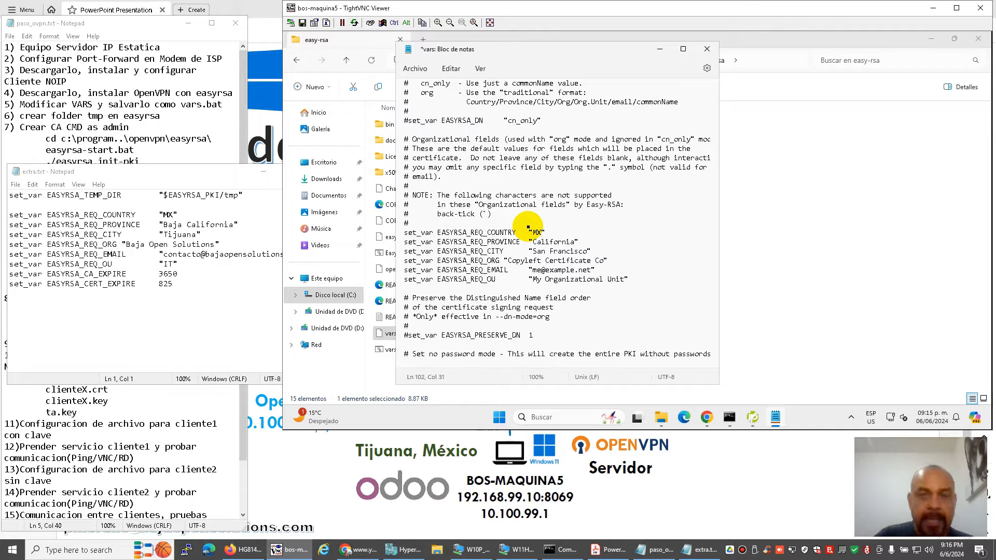
pyautogui.write('Baja')
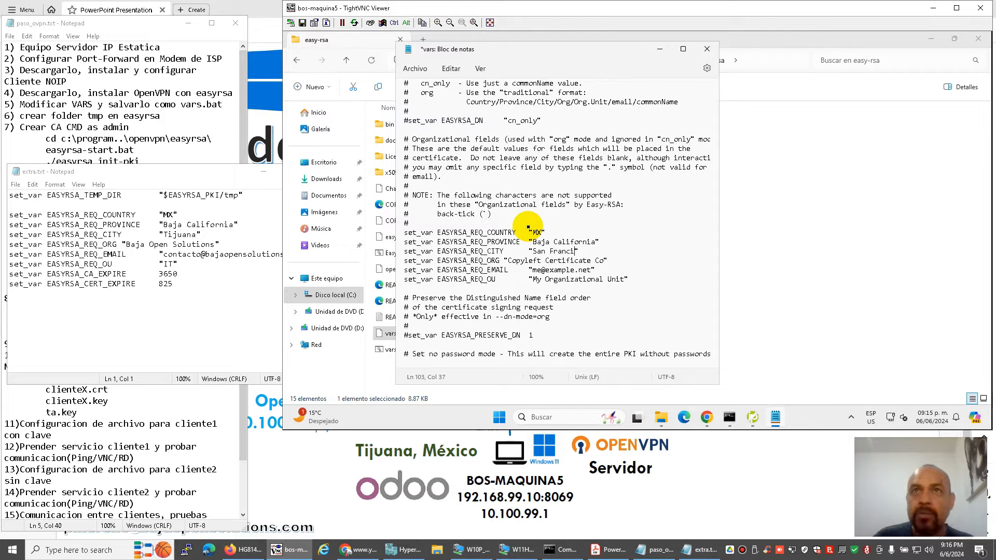
pyautogui.press('BackSpace')
pyautogui.press('BackSpace')
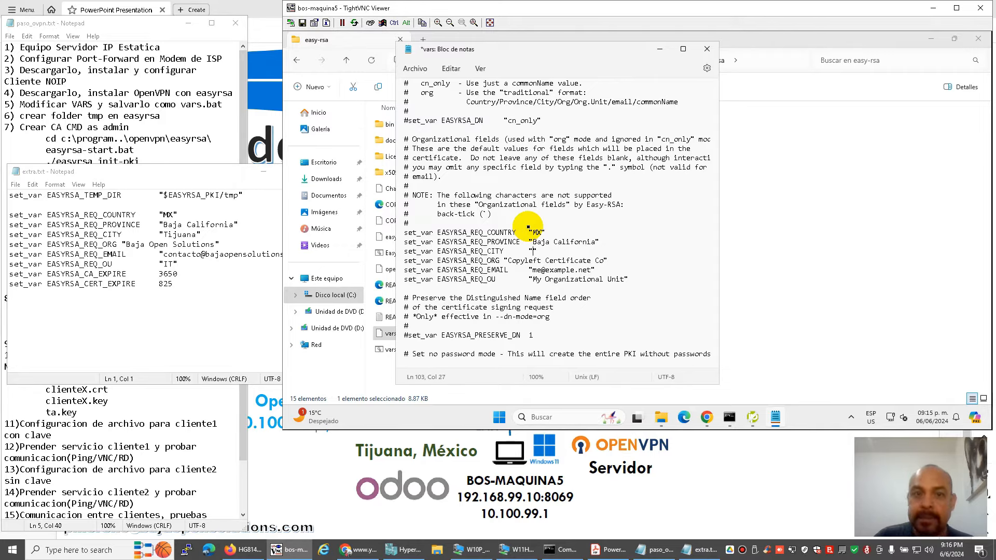
pyautogui.write('Tijuana')
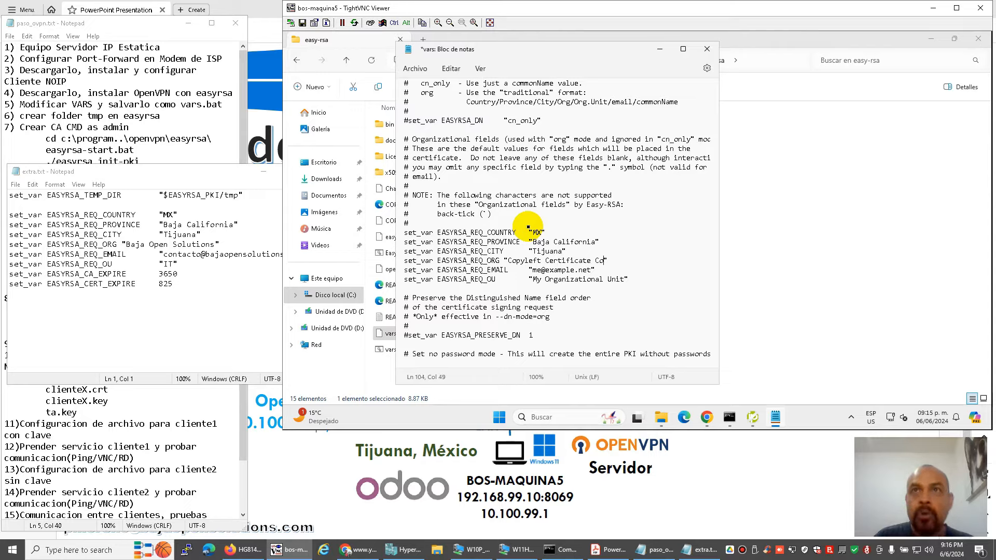
pyautogui.press('BackSpace')
pyautogui.press('BackSpace')
pyautogui.press('BackSpace')
pyautogui.press('BackSpace')
pyautogui.press('BackSpace')
pyautogui.press('BackSpace')
pyautogui.press('BackSpace')
pyautogui.press('BackSpace')
pyautogui.press('BackSpace')
pyautogui.press('BackSpace')
pyautogui.press('BackSpace')
pyautogui.press('BackSpace')
pyautogui.press('BackSpace')
pyautogui.press('BackSpace')
pyautogui.press('BackSpace')
pyautogui.press('BackSpace')
pyautogui.press('BackSpace')
pyautogui.press('BackSpace')
pyautogui.press('BackSpace')
pyautogui.press('BackSpace')
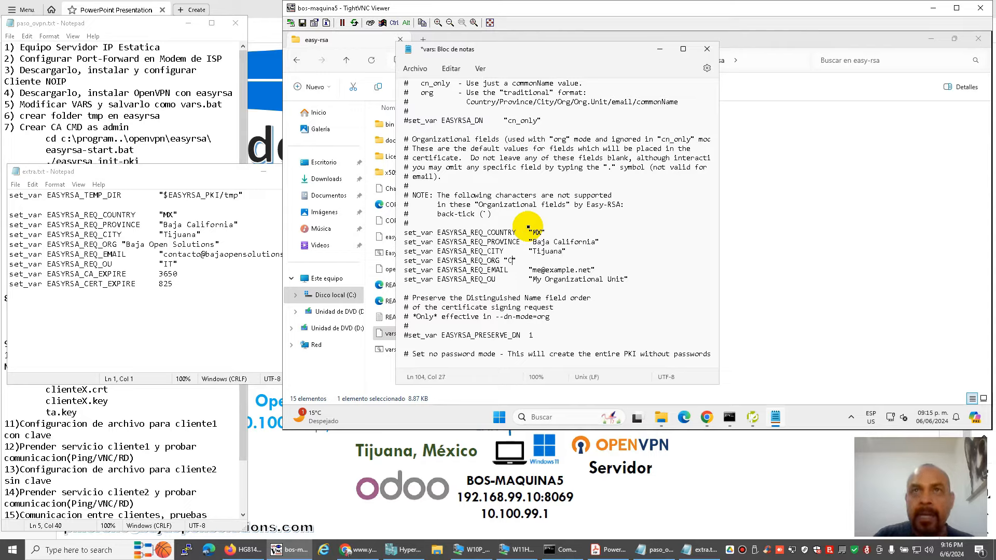
pyautogui.write('BOS')
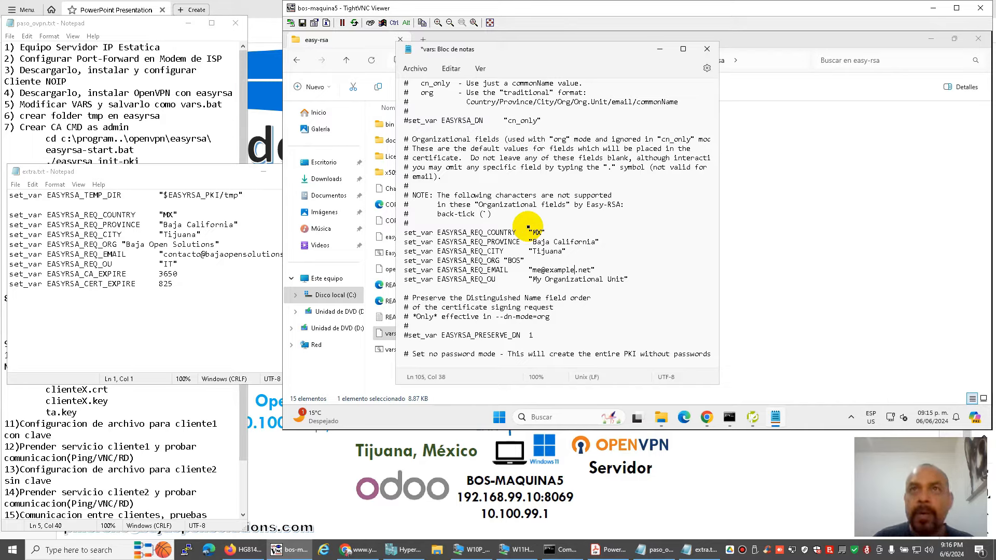
pyautogui.press('BackSpace')
pyautogui.press('BackSpace')
pyautogui.press('BackSpace')
pyautogui.press('BackSpace')
pyautogui.press('BackSpace')
pyautogui.press('BackSpace')
pyautogui.press('BackSpace')
pyautogui.press('BackSpace')
pyautogui.press('BackSpace')
pyautogui.press('BackSpace')
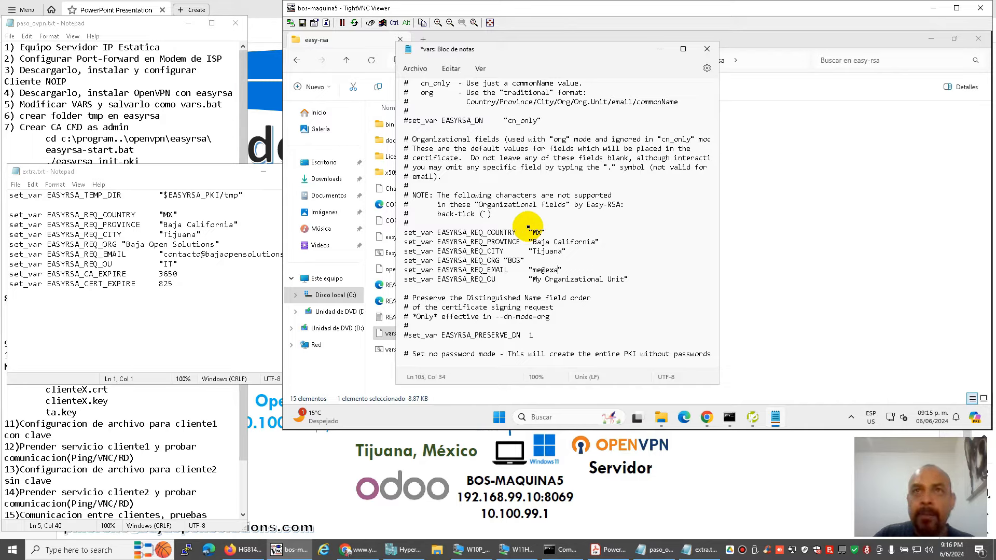
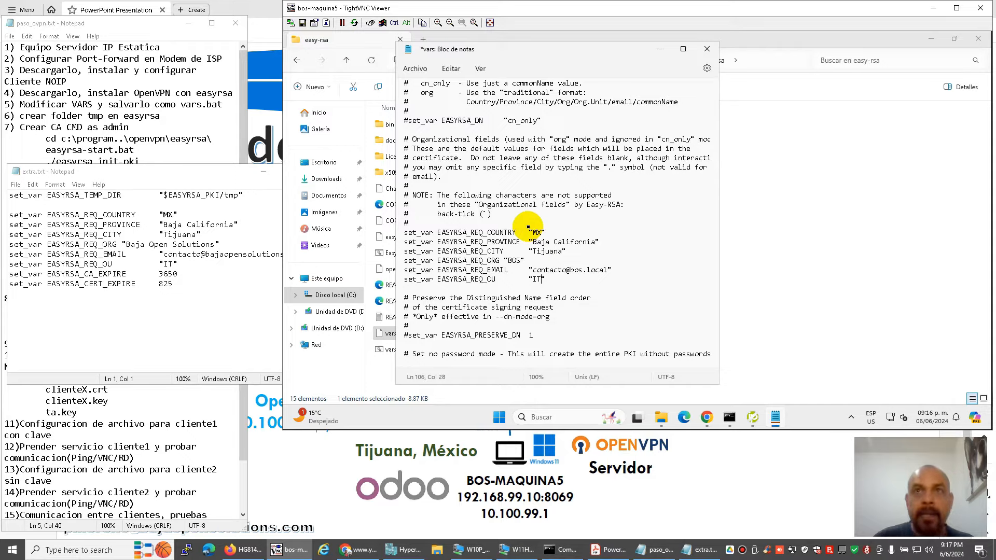
# Save and close the edited vars file, then minimize the easy-rsa folder window.
pyautogui.click(414, 68)
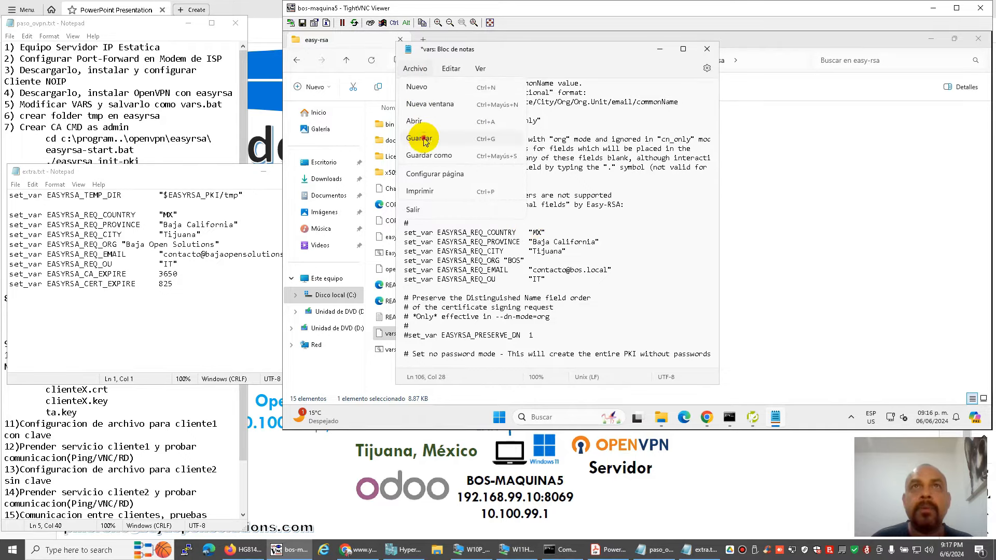
pyautogui.click(424, 139)
pyautogui.click(707, 49)
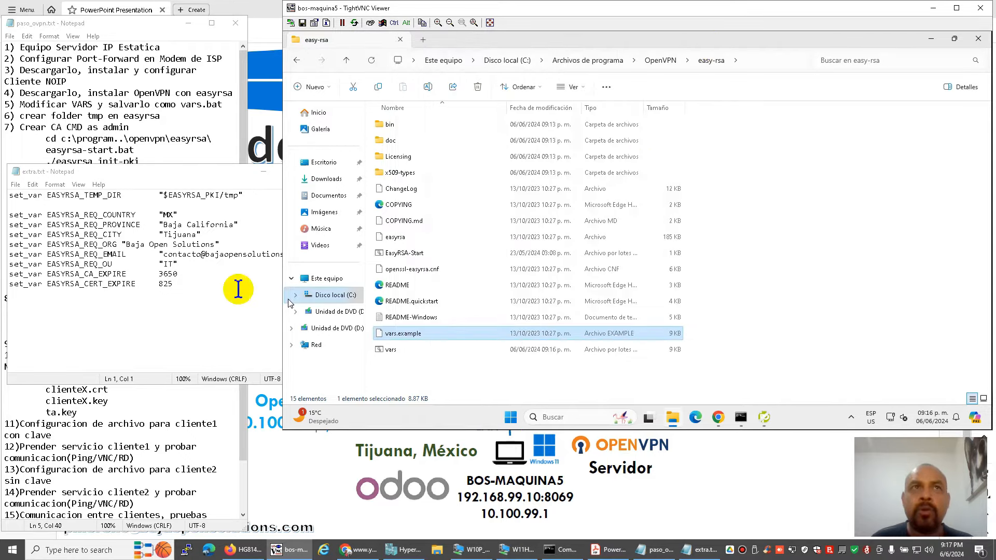
pyautogui.click(135, 126)
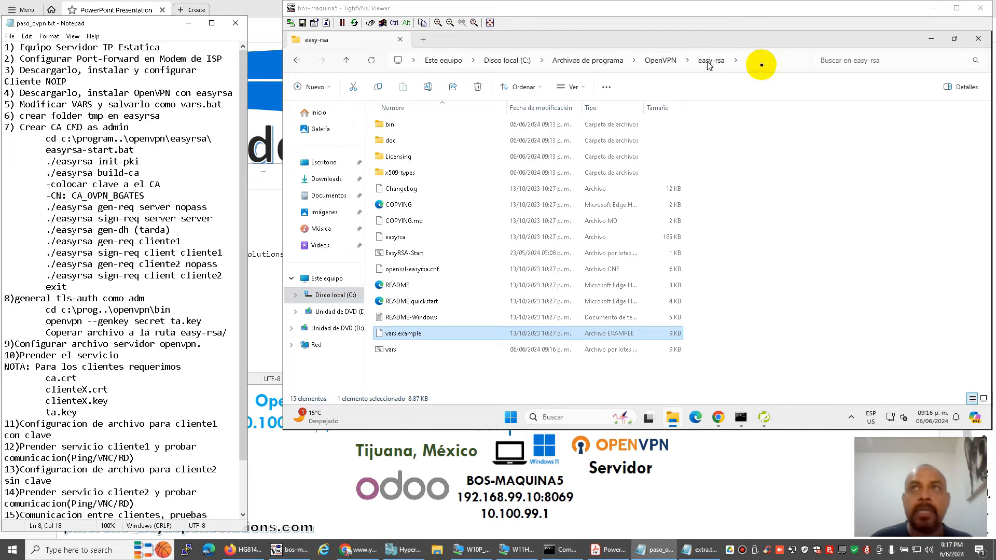
pyautogui.click(931, 38)
# Launch Command Prompt as administrator from the remote Windows search.
pyautogui.click(581, 417)
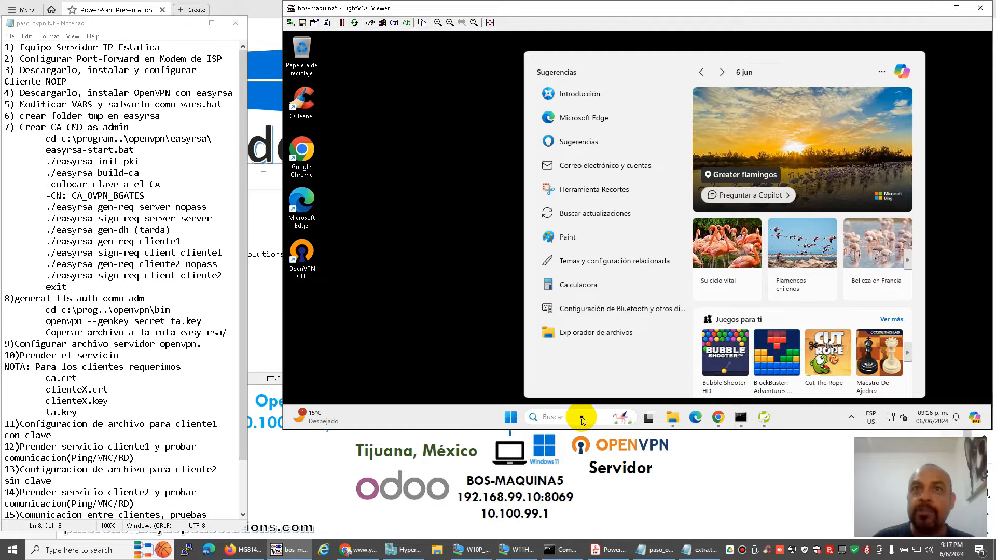
pyautogui.write('cmd')
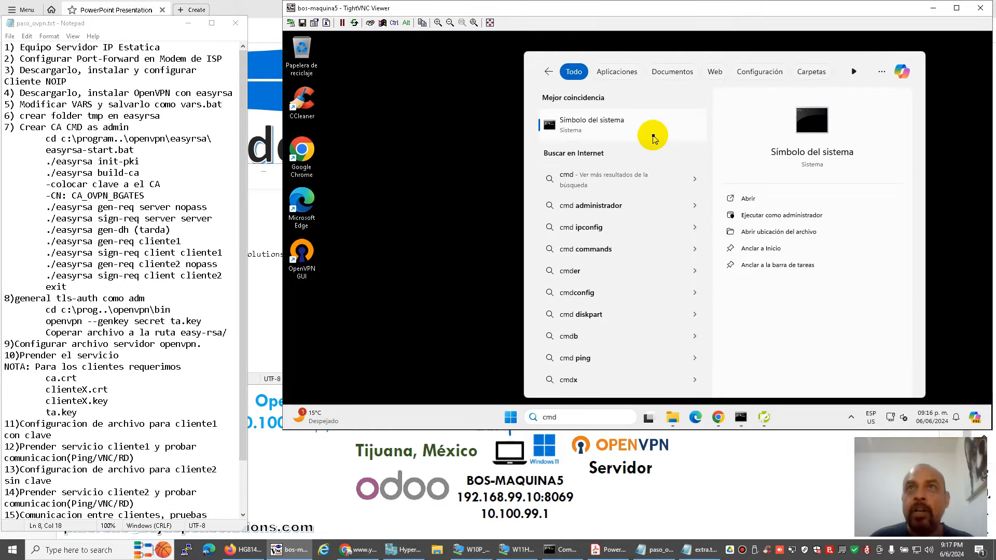
pyautogui.click(805, 216)
pyautogui.click(602, 306)
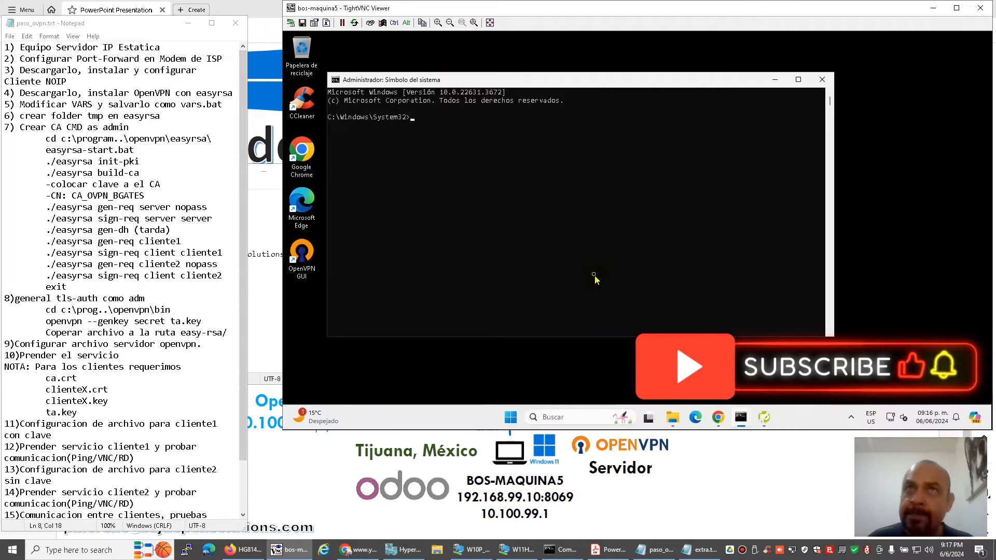
# Change into C:\Program Files\OpenVPN\easy-rsa and list its contents with dir.
pyautogui.write('cd ')
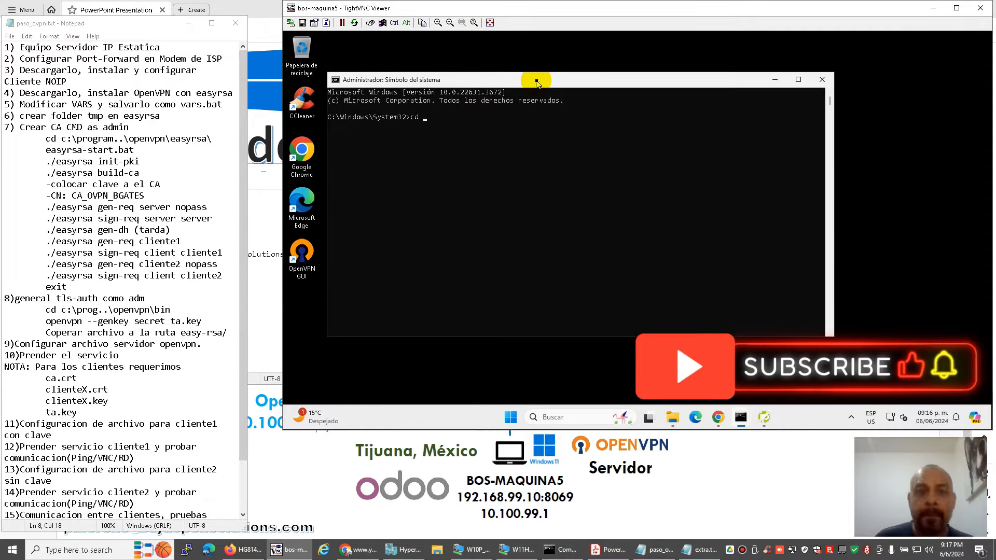
pyautogui.write('c:\\pro')
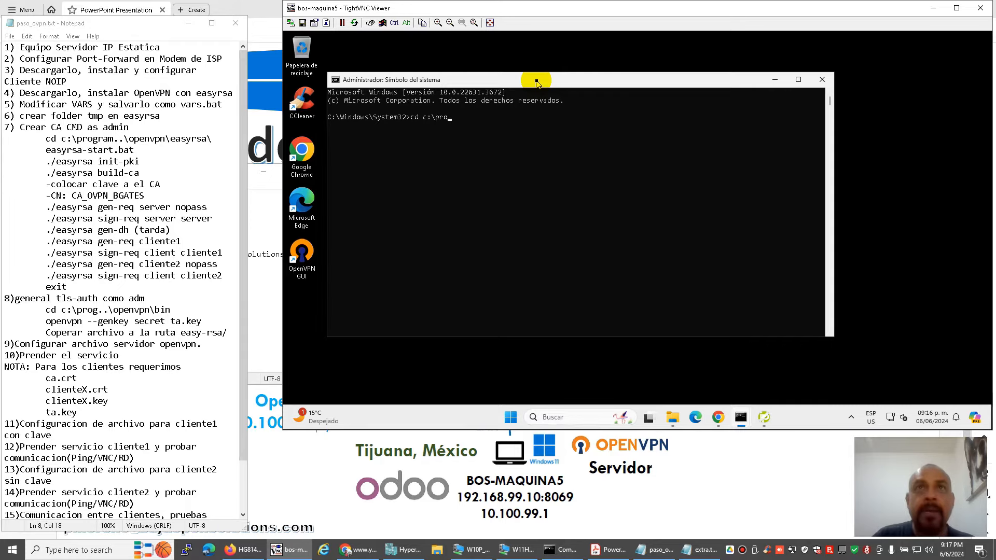
pyautogui.press('Tab')
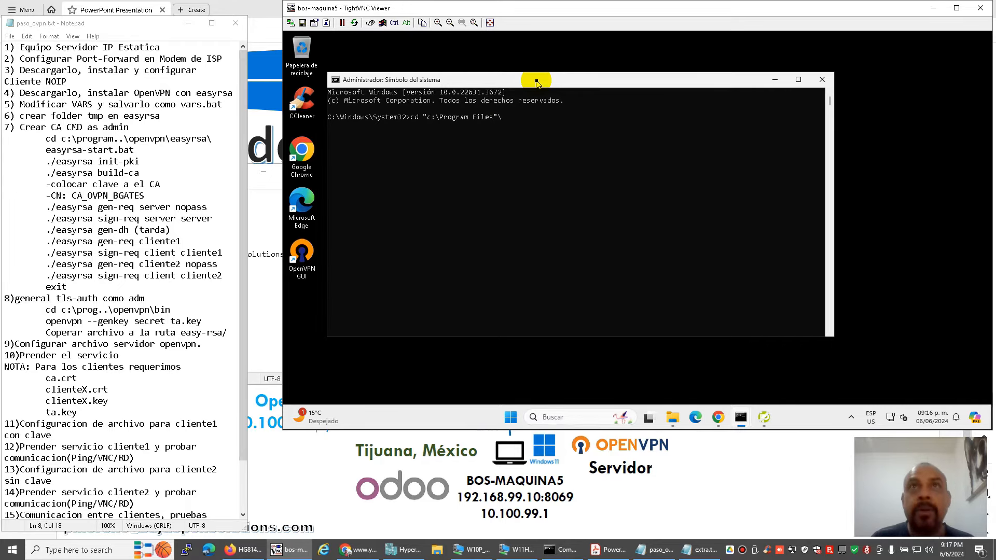
pyautogui.write('Open')
pyautogui.press('Tab')
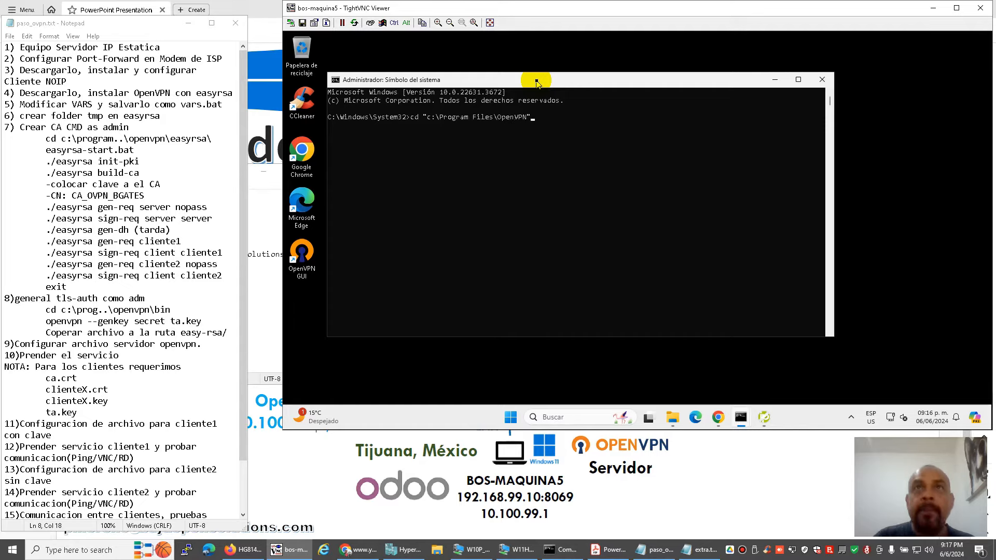
pyautogui.press('Return')
pyautogui.write('cd eas')
pyautogui.press('Tab')
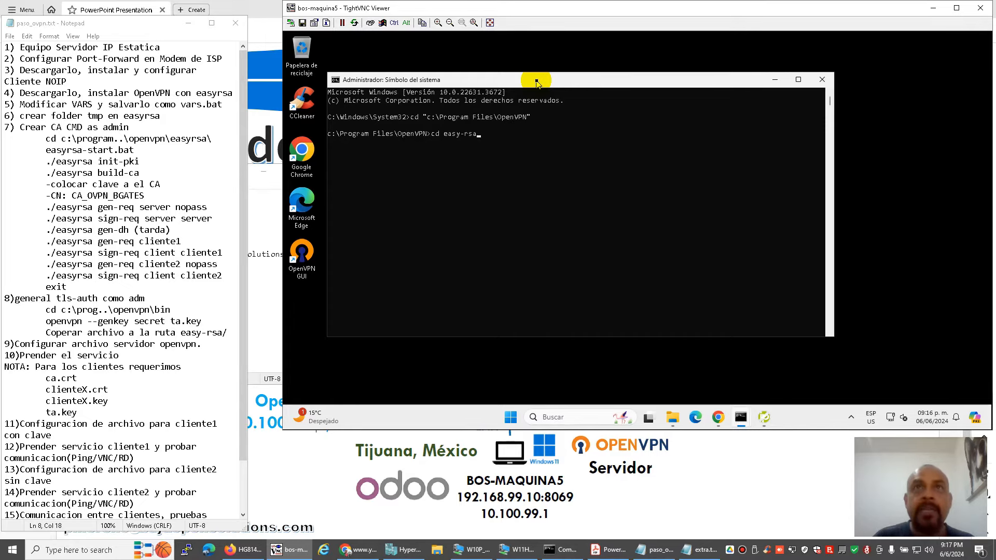
pyautogui.press('Return')
pyautogui.write('dir')
pyautogui.press('Return')
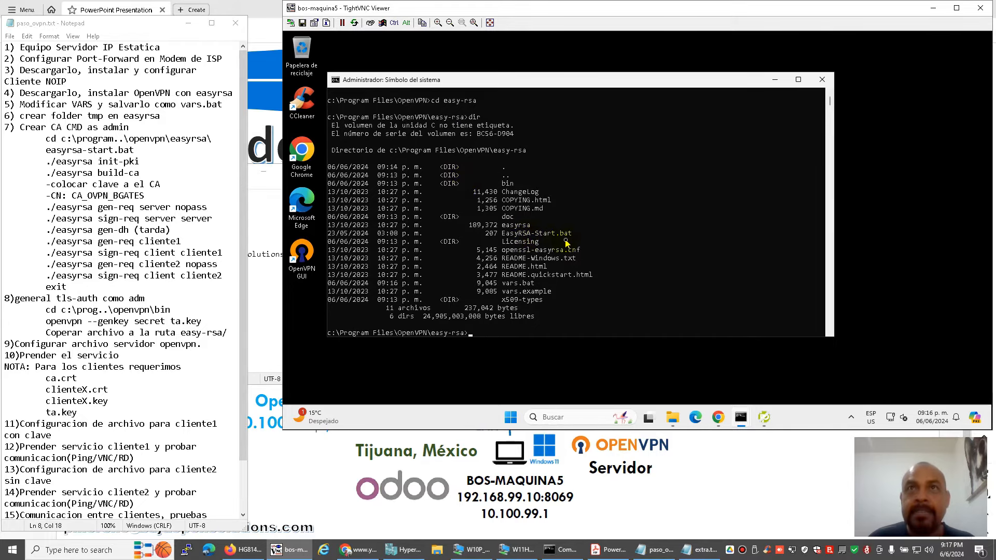
# Reposition the console and start typing the easyrsa start script name.
pyautogui.moveTo(592, 81); pyautogui.dragTo(600, 79)
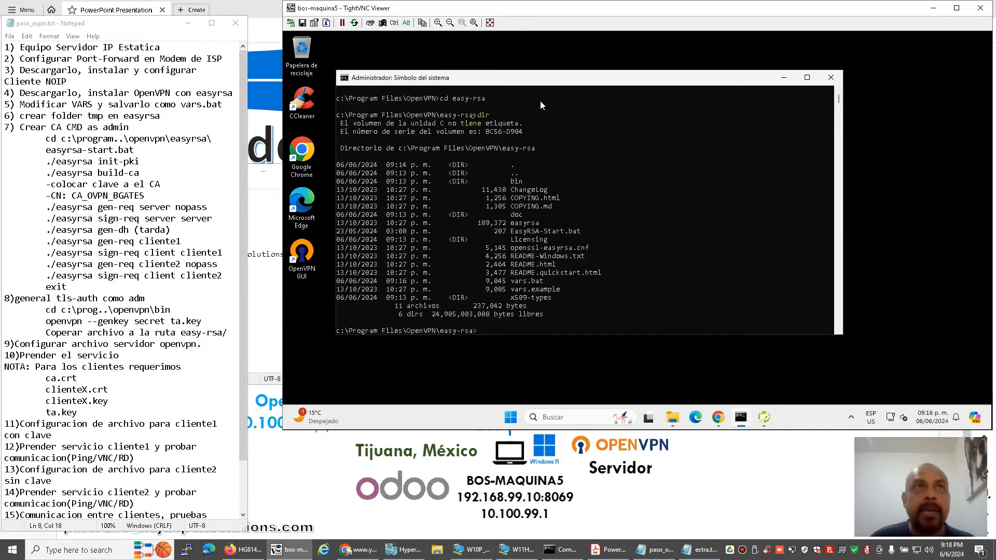
pyautogui.click(525, 248)
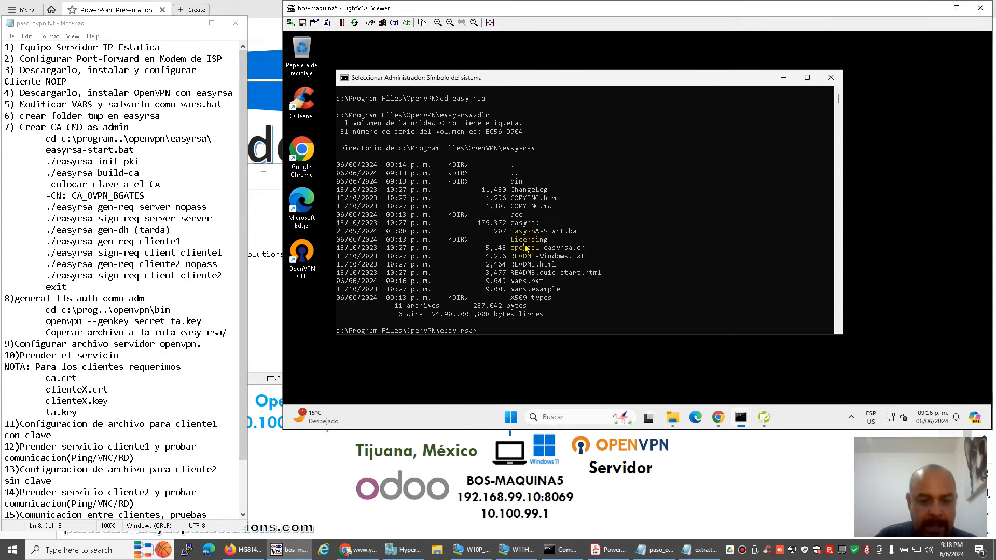
pyautogui.write('easyrsa')
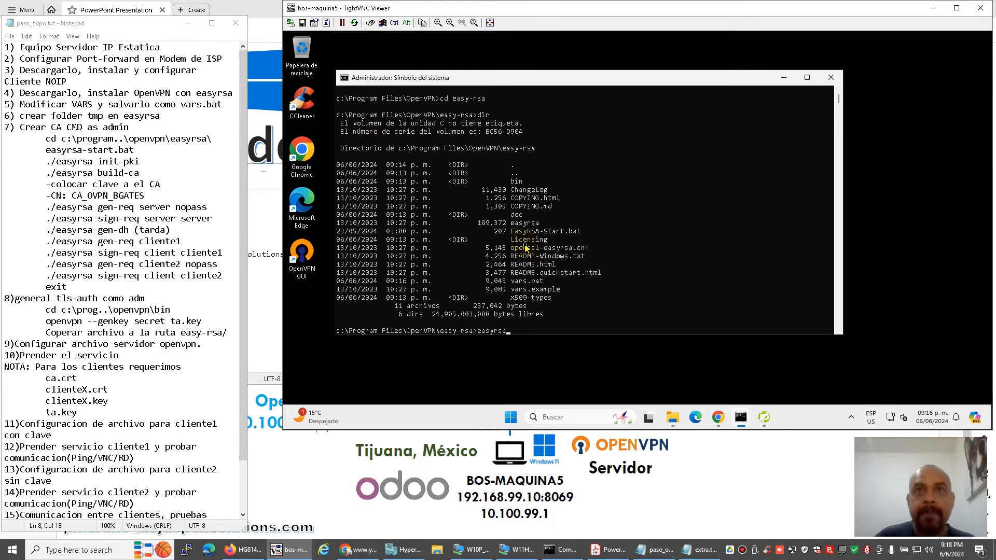
pyautogui.write('-')
# Run EasyRSA-Start.bat to open the EasyRSA shell.
pyautogui.press('Tab')
pyautogui.press('Return')
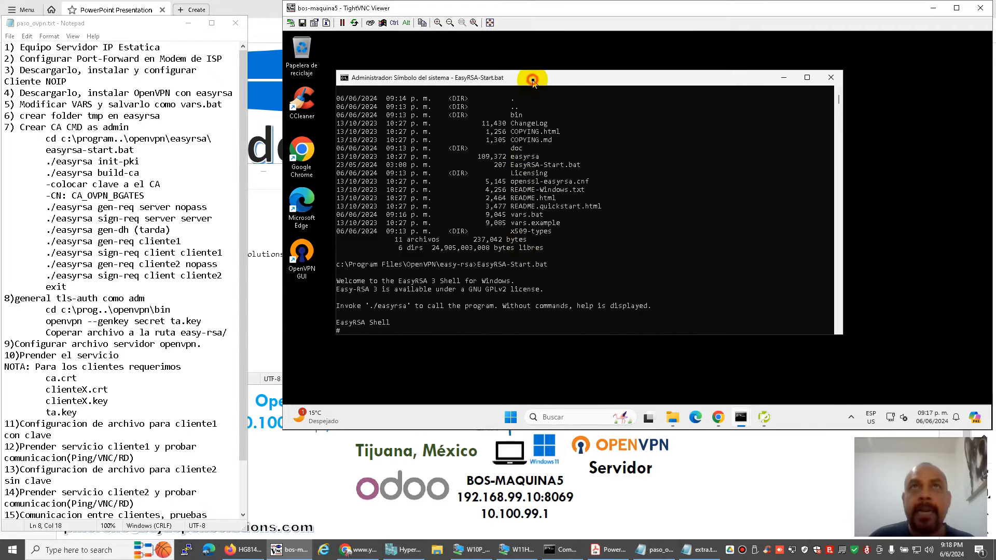
pyautogui.moveTo(533, 81); pyautogui.dragTo(551, 71)
pyautogui.click(527, 222)
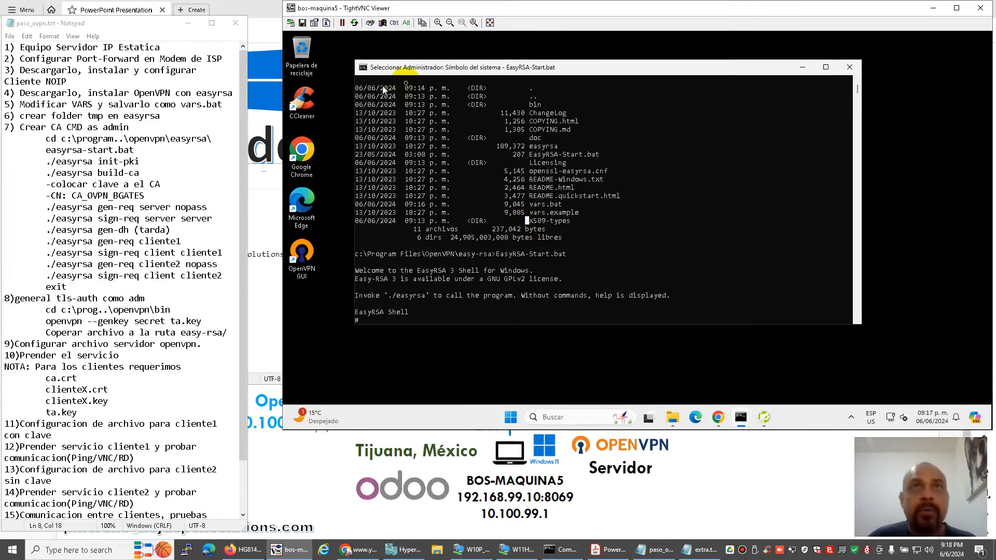
# Open the easy-rsa folder in File Explorer and place the console beside it.
pyautogui.click(501, 362)
pyautogui.click(673, 417)
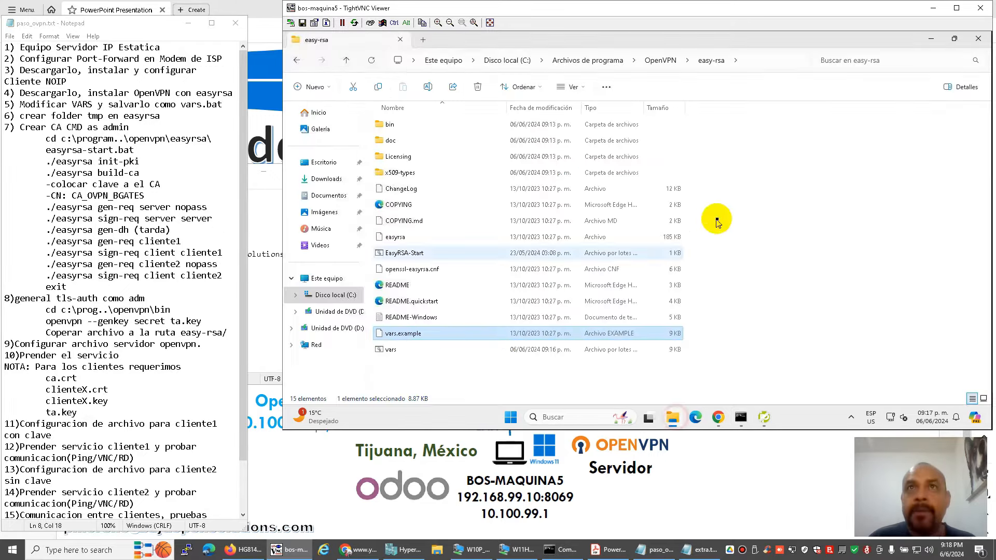
pyautogui.moveTo(741, 417)
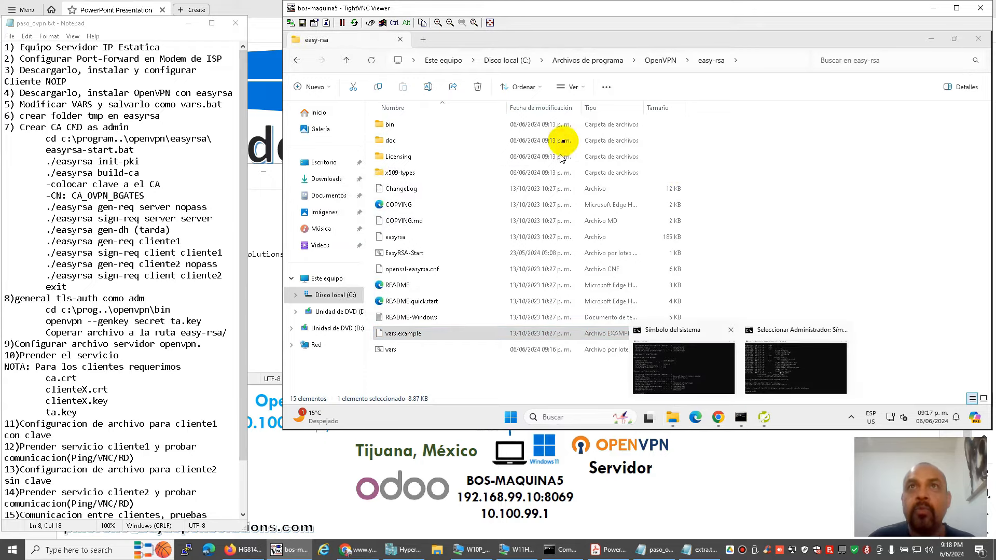
pyautogui.moveTo(795, 363)
pyautogui.click(750, 335)
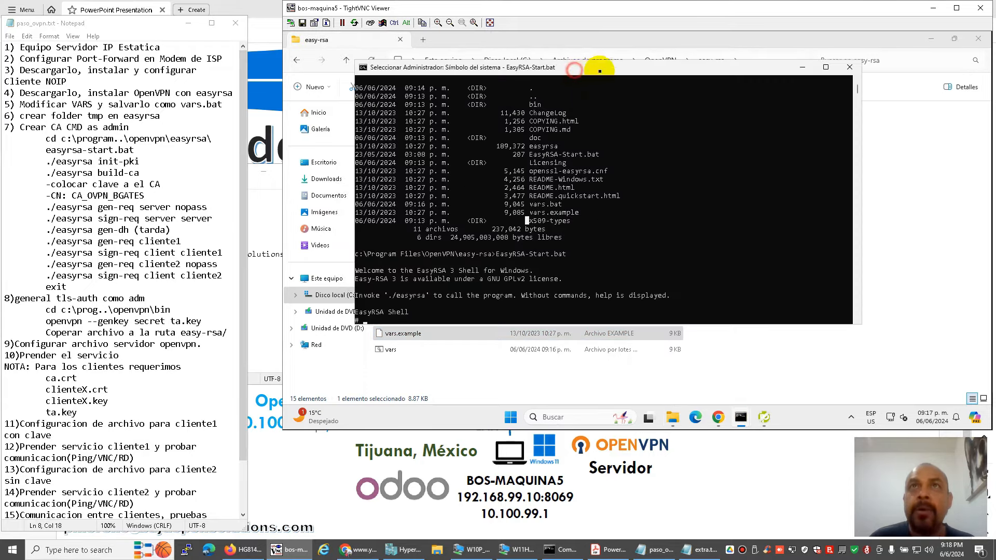
pyautogui.moveTo(573, 69); pyautogui.dragTo(623, 74)
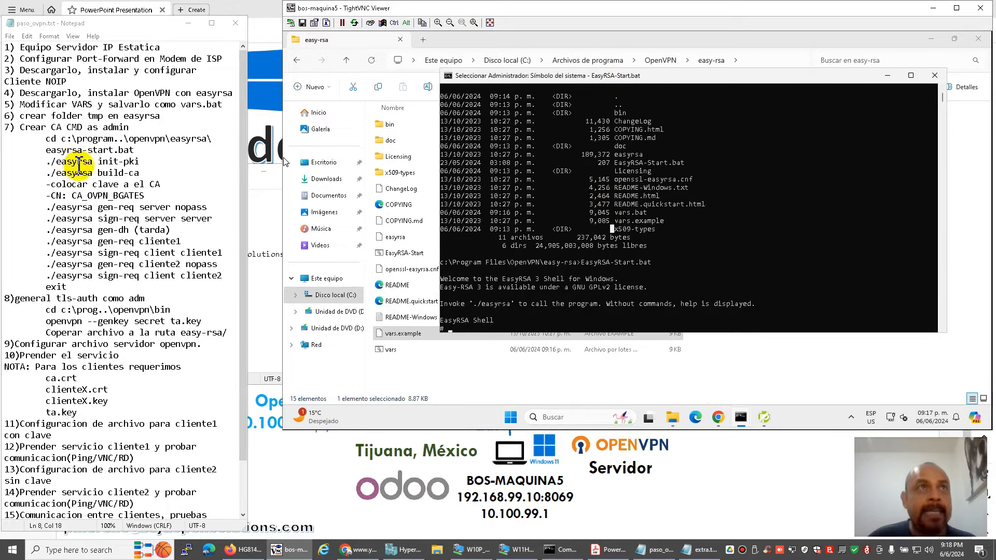
# Copy the ./easyrsa init-pki command from the notes.
pyautogui.moveTo(47, 161); pyautogui.dragTo(162, 167)
pyautogui.hotkey('ctrl', 'c')
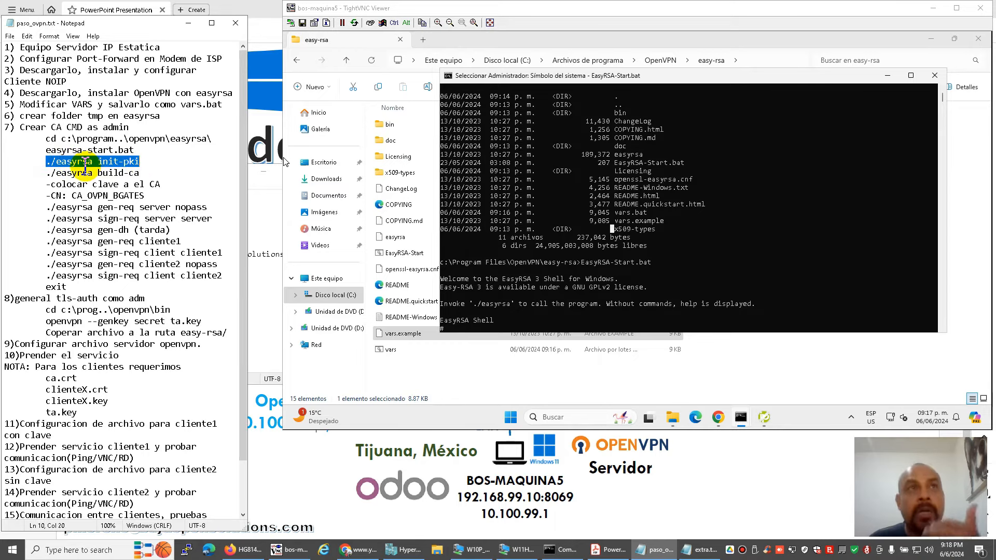
pyautogui.rightClick(566, 272)
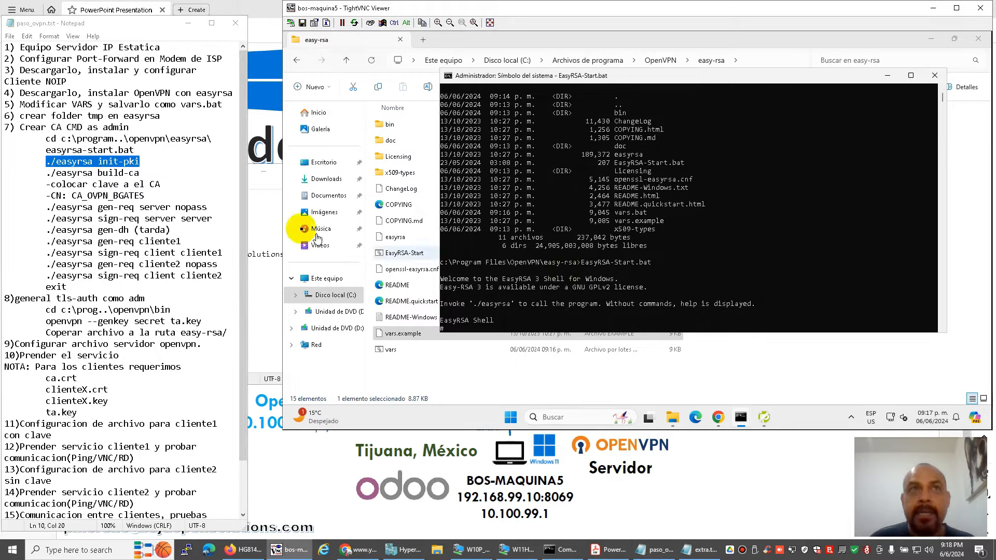
pyautogui.rightClick(130, 162)
pyautogui.click(148, 195)
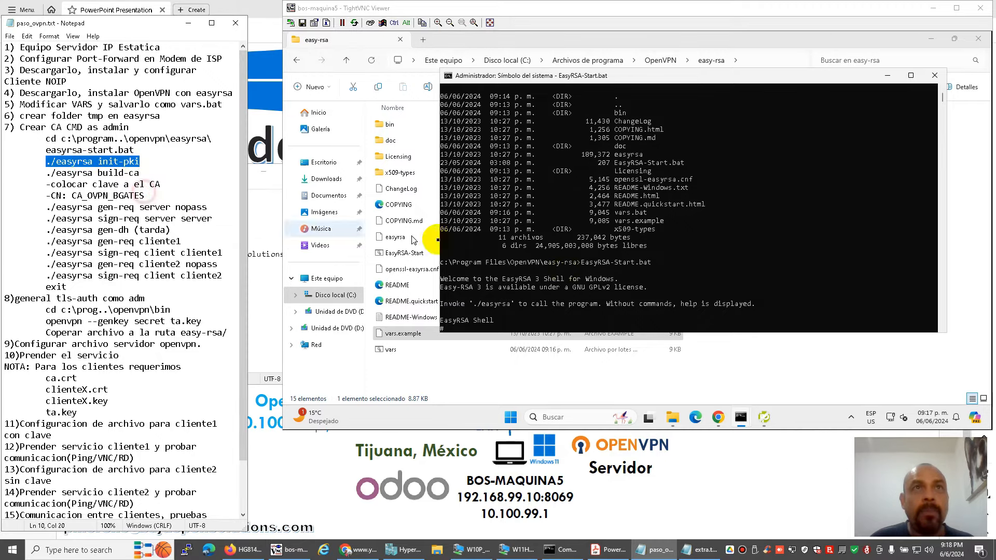
# Paste and run ./easyrsa init-pki in the EasyRSA shell.
pyautogui.rightClick(545, 253)
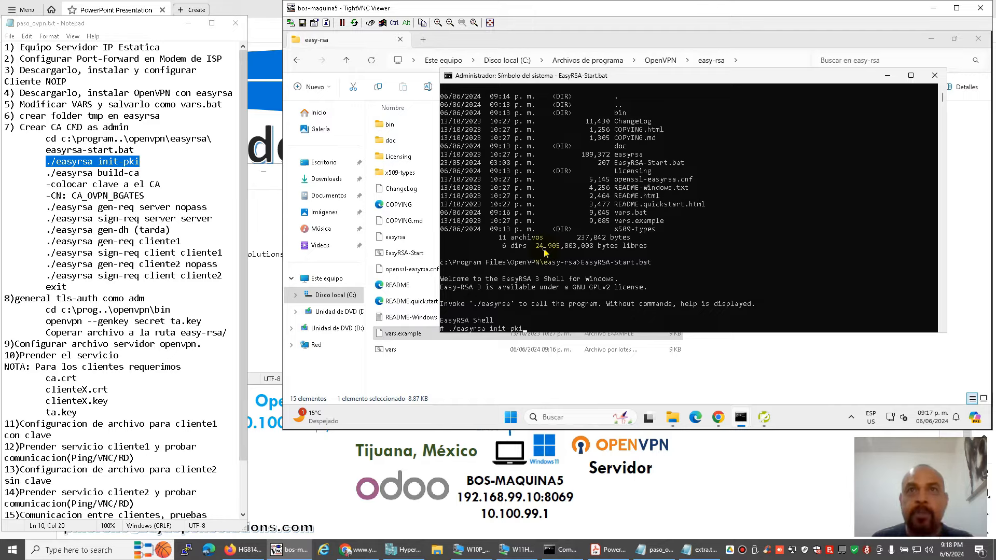
pyautogui.press('Return')
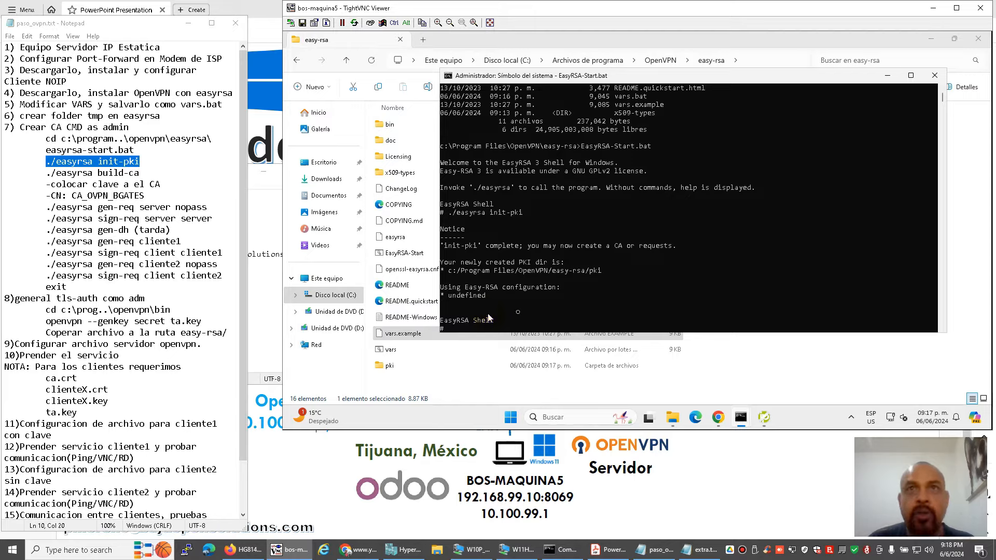
pyautogui.click(529, 311)
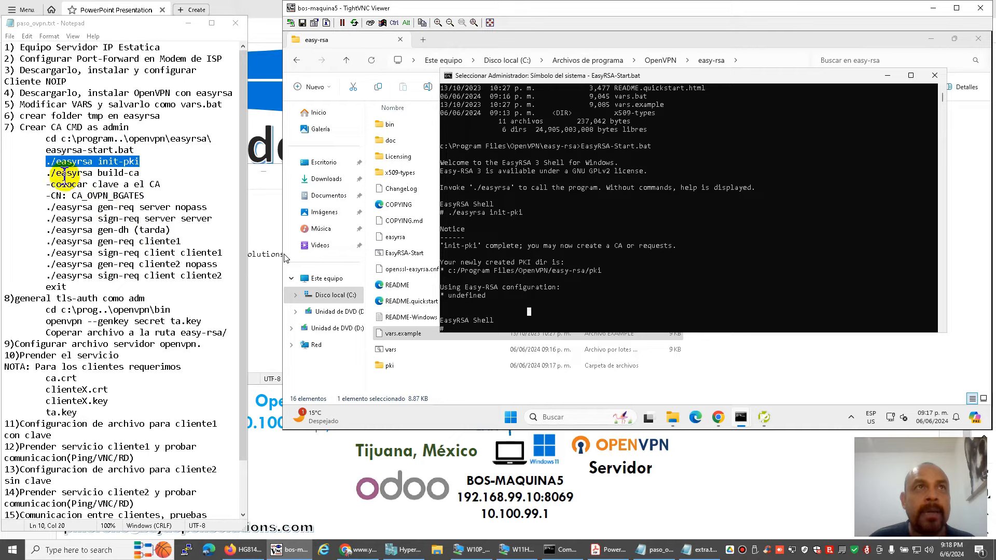
pyautogui.moveTo(47, 173); pyautogui.dragTo(142, 173)
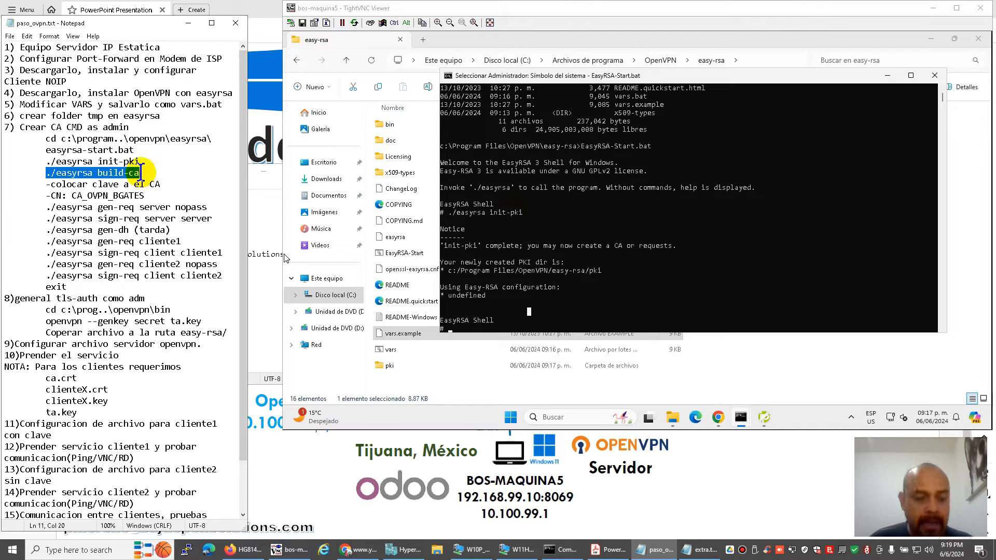
# Run ./easyrsa build-ca and enter and confirm the CA passphrase.
pyautogui.click(540, 224)
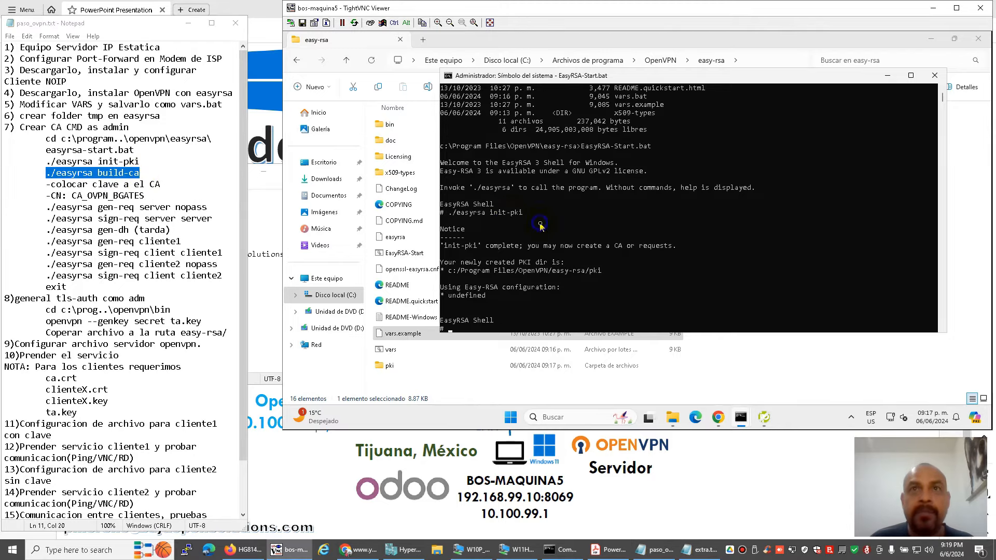
pyautogui.rightClick(126, 175)
pyautogui.click(134, 207)
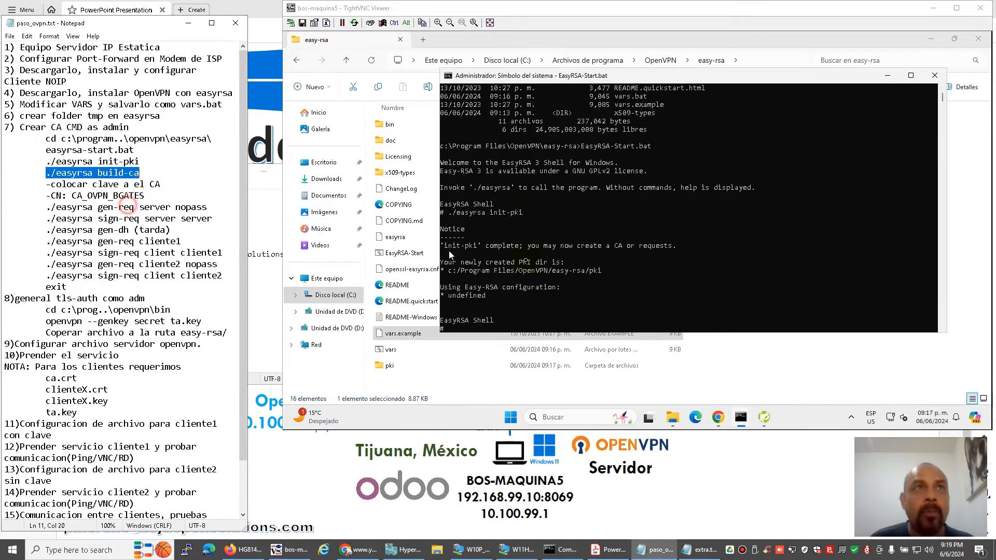
pyautogui.rightClick(602, 266)
pyautogui.press('Return')
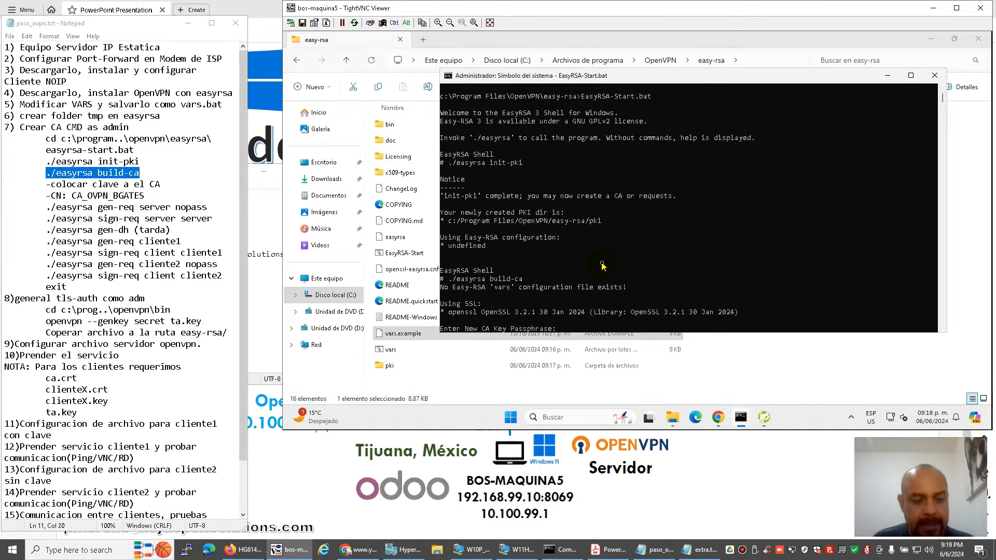
pyautogui.press('Return')
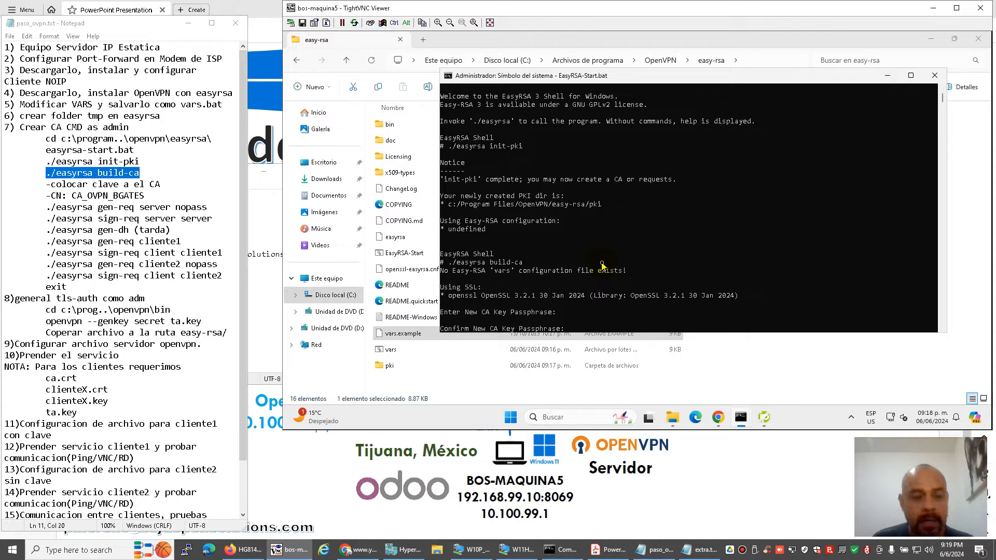
pyautogui.press('Return')
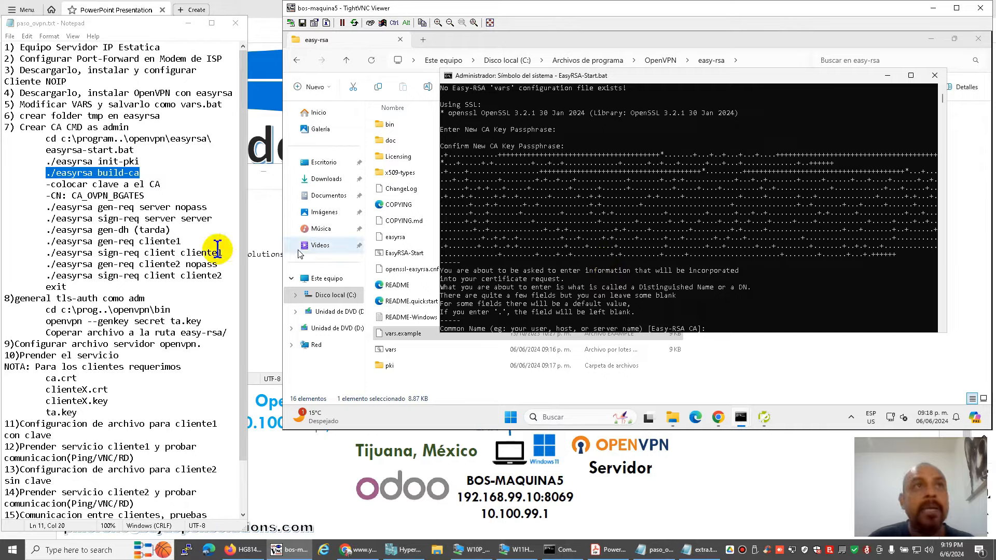
# Enter CA_OVPN_BGATES as the CA Common Name to finish creating the CA.
pyautogui.click(71, 195)
pyautogui.moveTo(72, 195); pyautogui.dragTo(162, 199)
pyautogui.hotkey('ctrl', 'c')
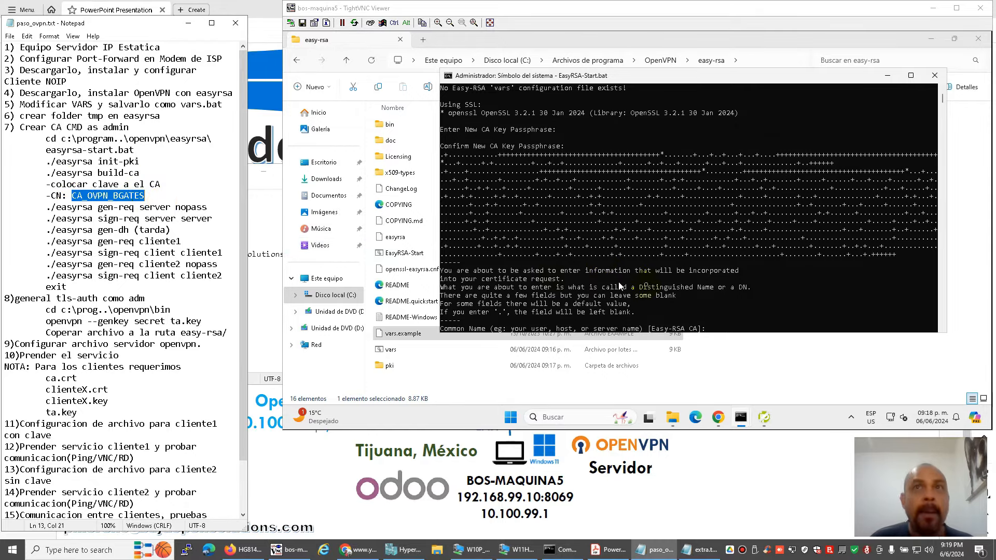
pyautogui.rightClick(699, 284)
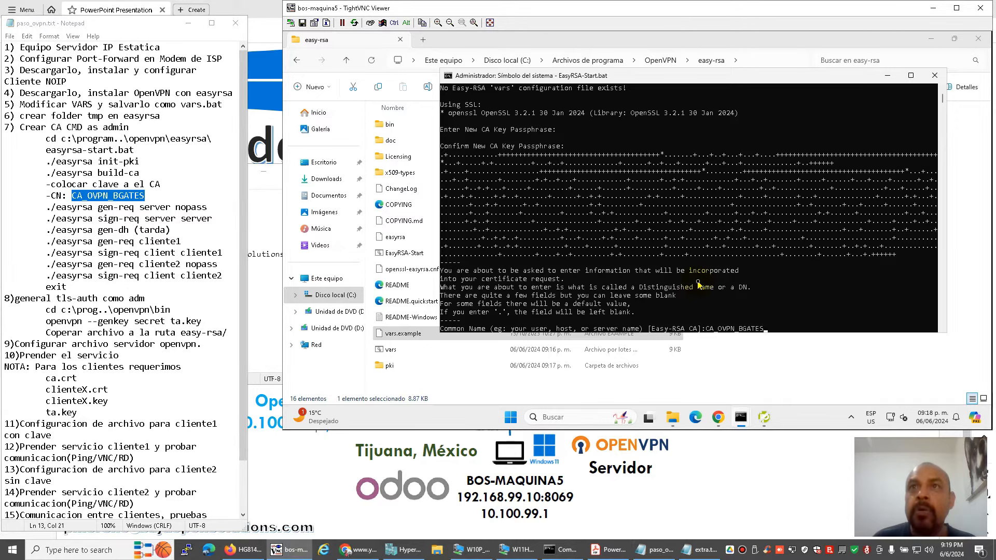
pyautogui.press('Return')
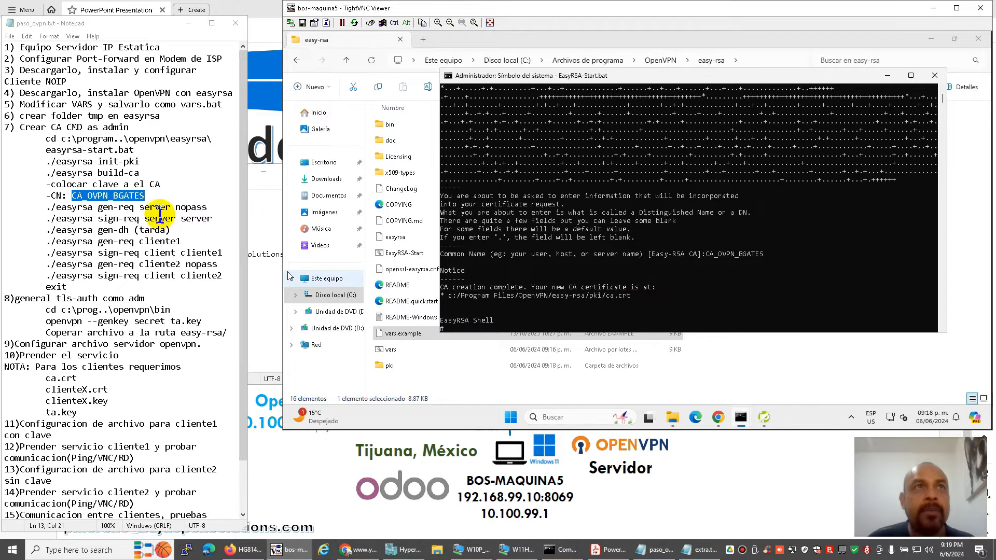
pyautogui.click(158, 207)
pyautogui.moveTo(47, 207); pyautogui.dragTo(155, 209)
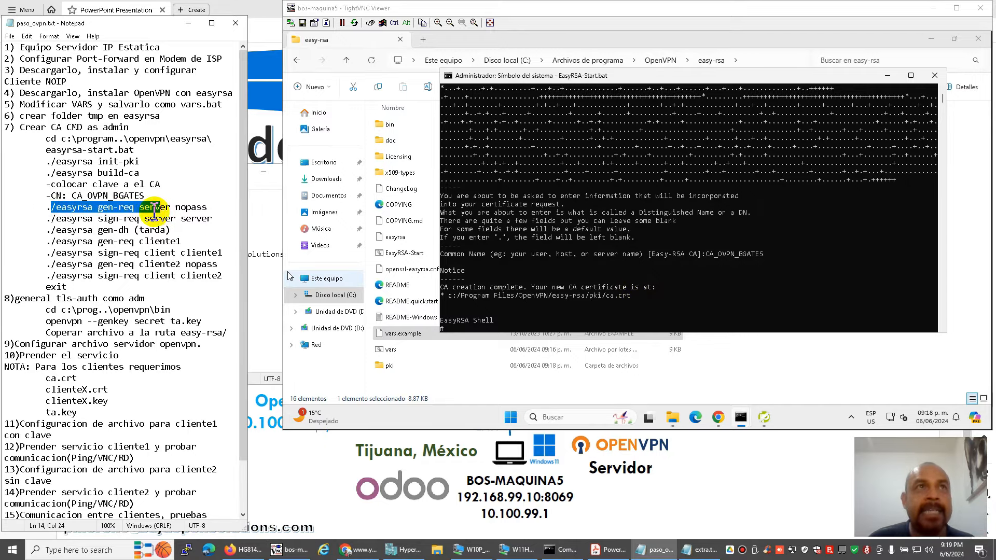
# Run ./easyrsa gen-req server nopass in the EasyRSA shell.
pyautogui.click(150, 209)
pyautogui.moveTo(45, 207); pyautogui.dragTo(209, 207)
pyautogui.hotkey('ctrl', 'c')
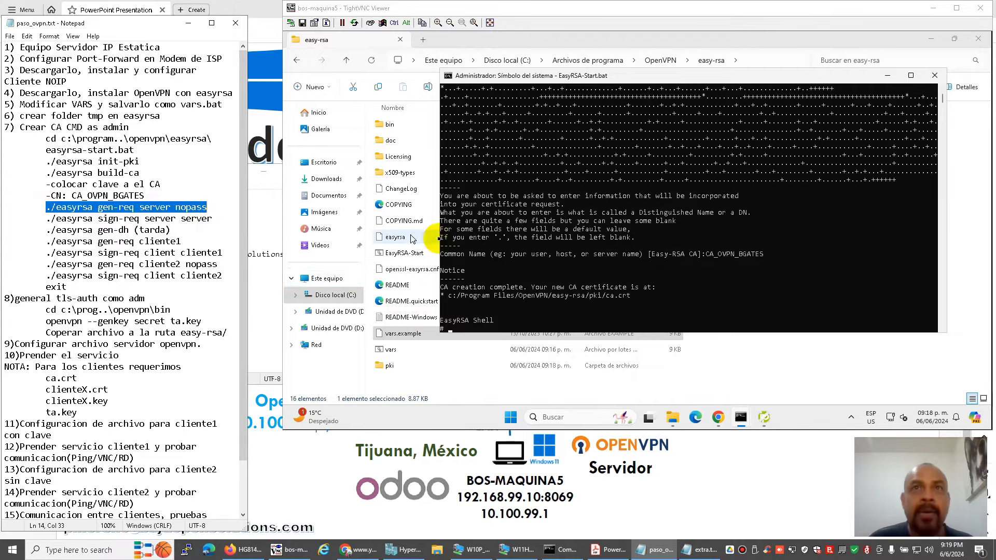
pyautogui.rightClick(544, 253)
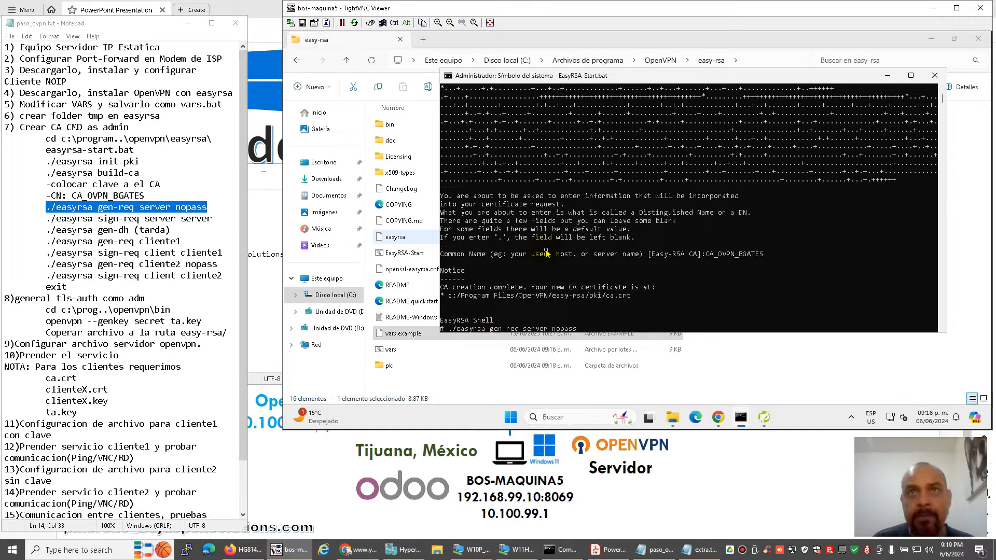
pyautogui.press('Return')
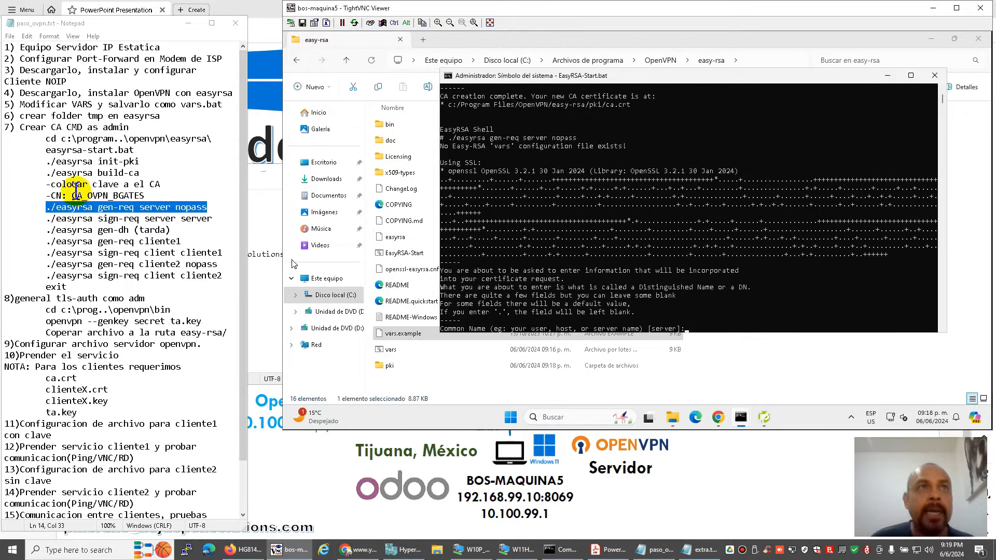
# Set the server request Common Name to CA_OVPN_BGATES_SRV.
pyautogui.moveTo(72, 196); pyautogui.dragTo(146, 195)
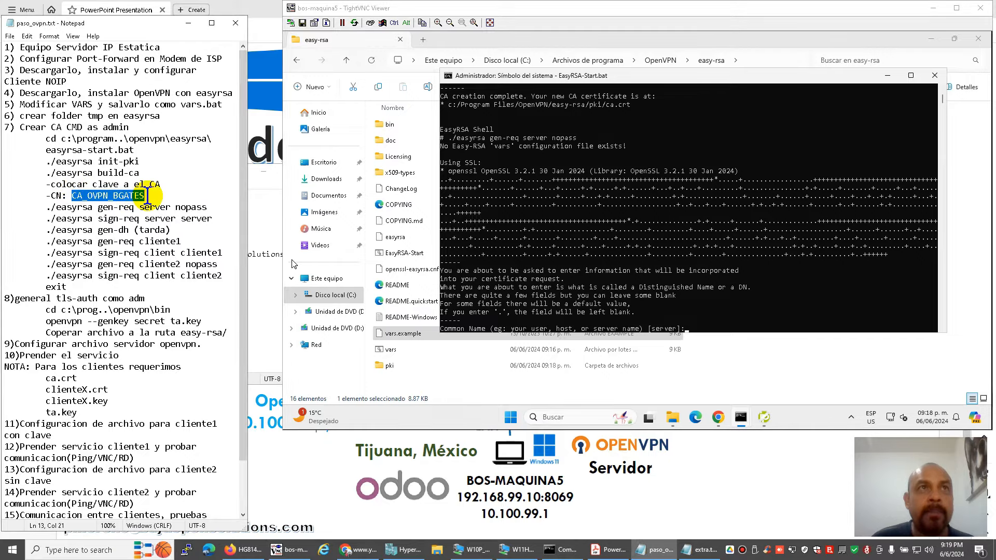
pyautogui.hotkey('ctrl', 'c')
pyautogui.rightClick(599, 257)
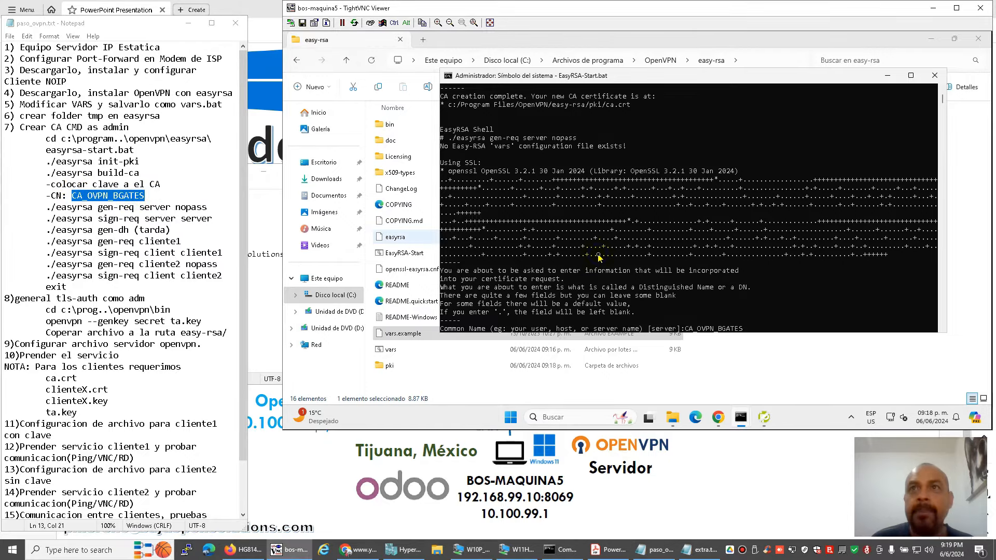
pyautogui.write('_srv')
pyautogui.press('BackSpace')
pyautogui.press('BackSpace')
pyautogui.press('BackSpace')
pyautogui.write('SRV')
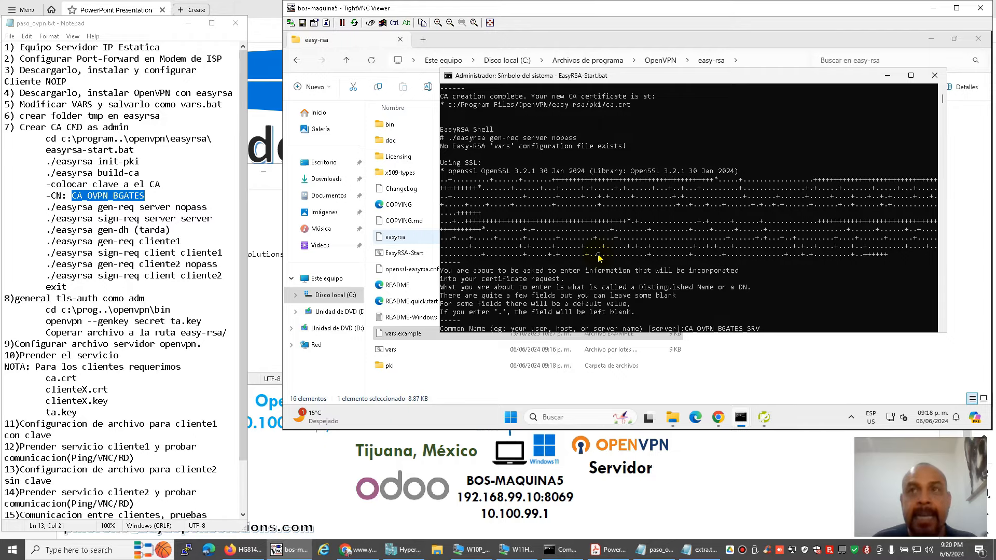
pyautogui.press('Return')
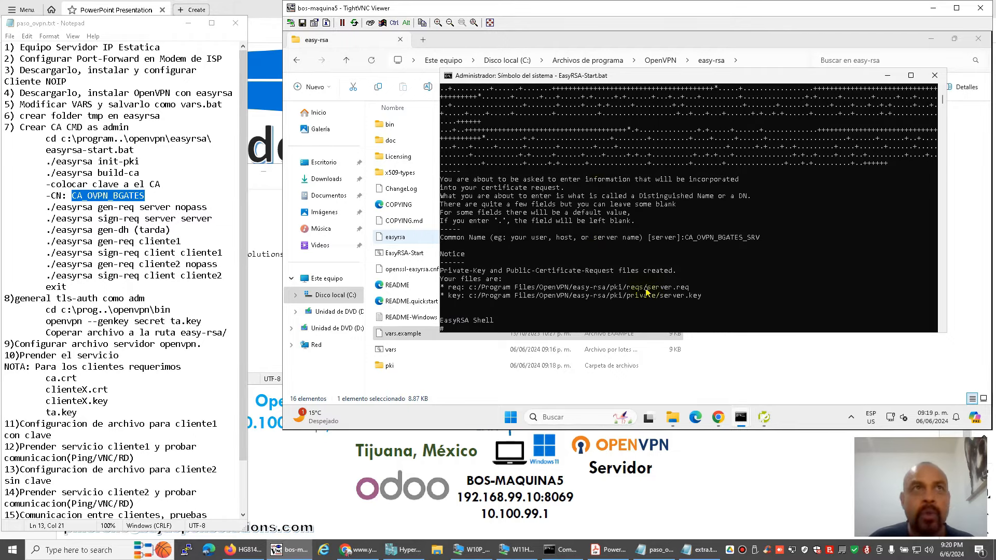
pyautogui.moveTo(45, 208); pyautogui.dragTo(222, 216)
# Run ./easyrsa sign-req server server, answer yes, and enter the CA pass phrase.
pyautogui.hotkey('ctrl', 'c')
pyautogui.rightClick(633, 269)
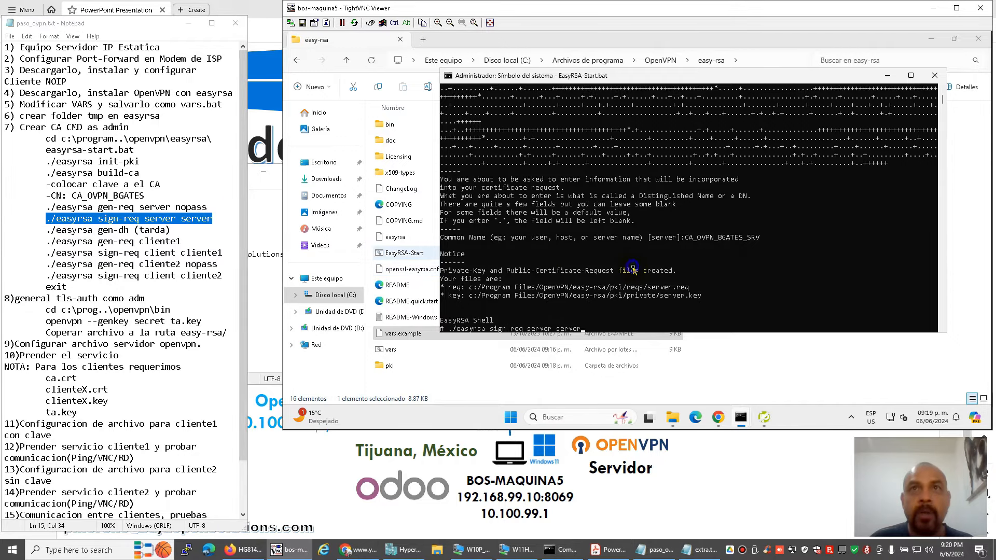
pyautogui.press('Return')
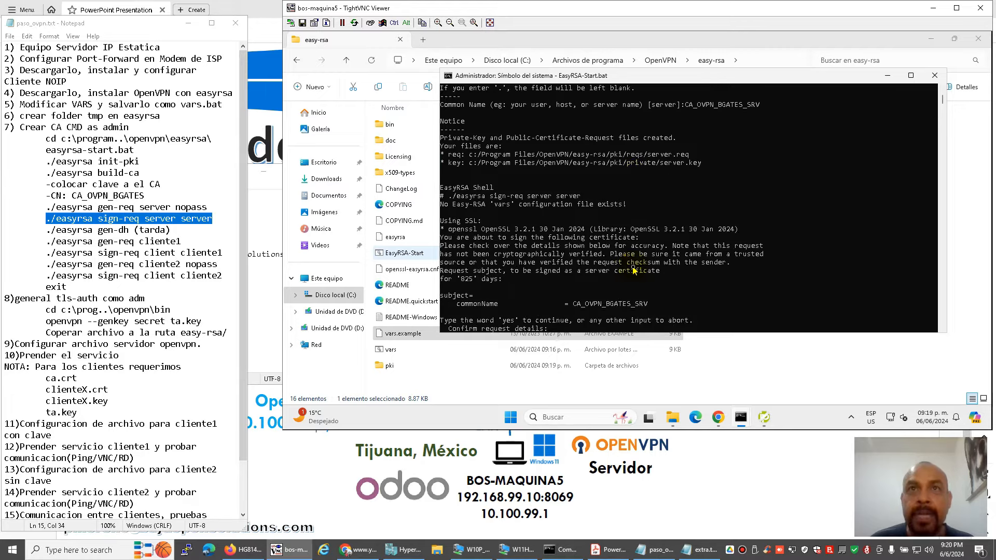
pyautogui.write('yes')
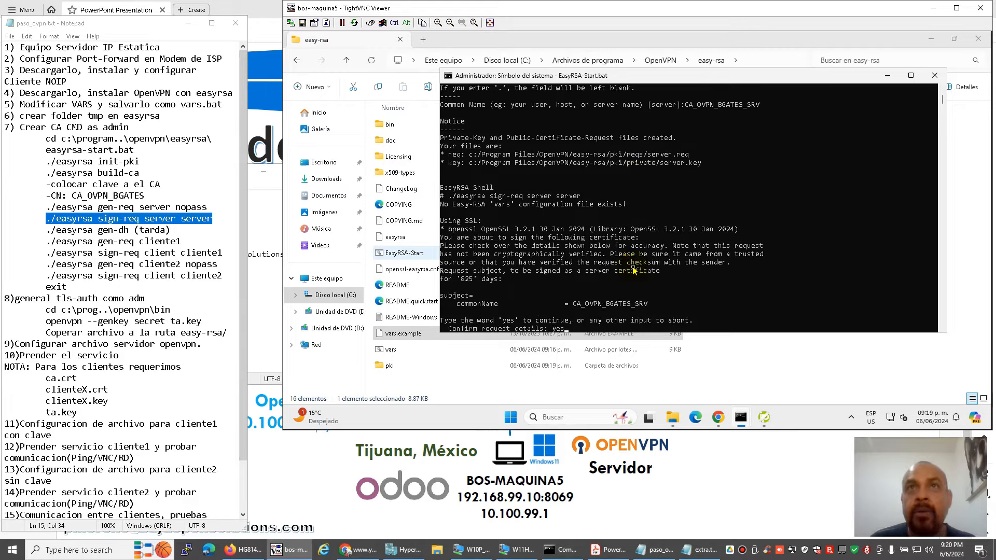
pyautogui.press('Return')
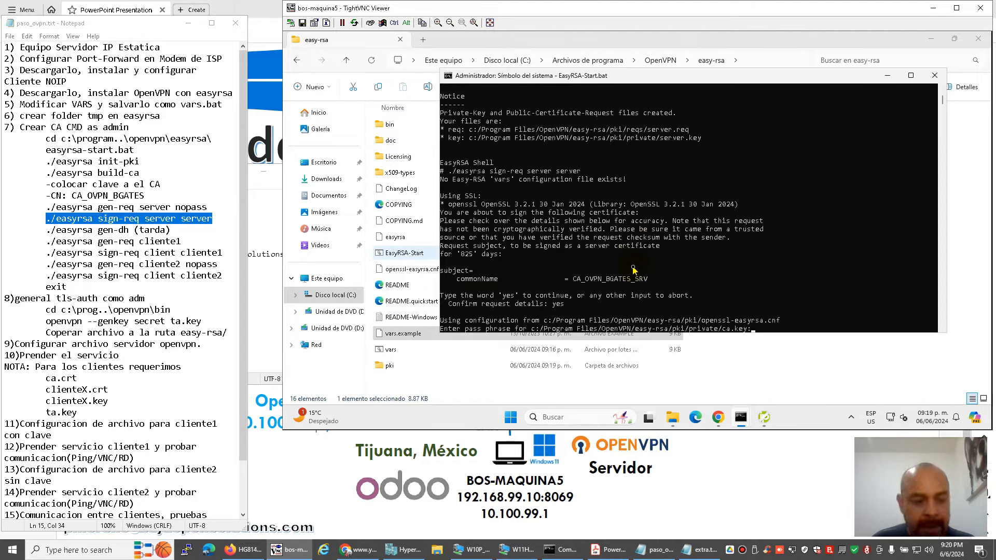
pyautogui.press('Return')
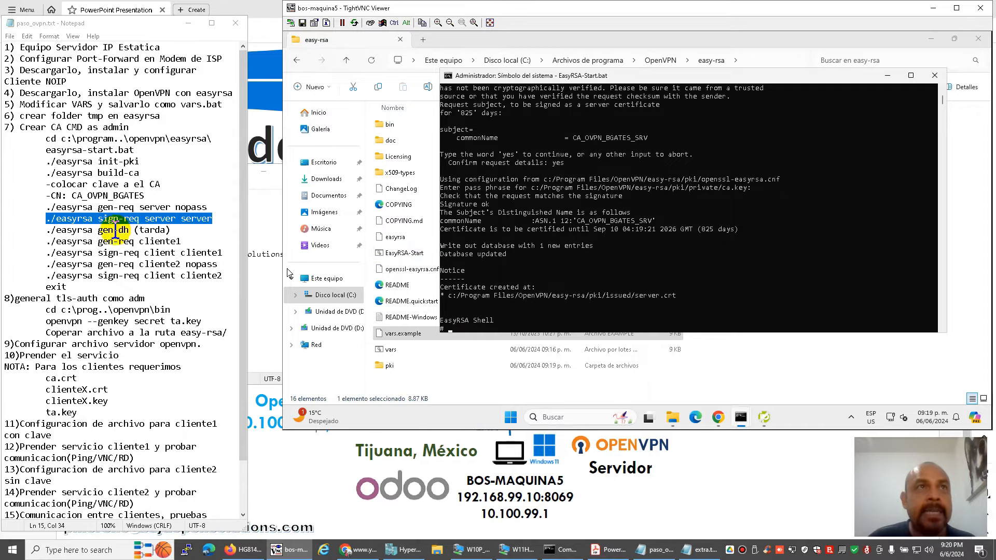
pyautogui.moveTo(49, 231); pyautogui.dragTo(133, 224)
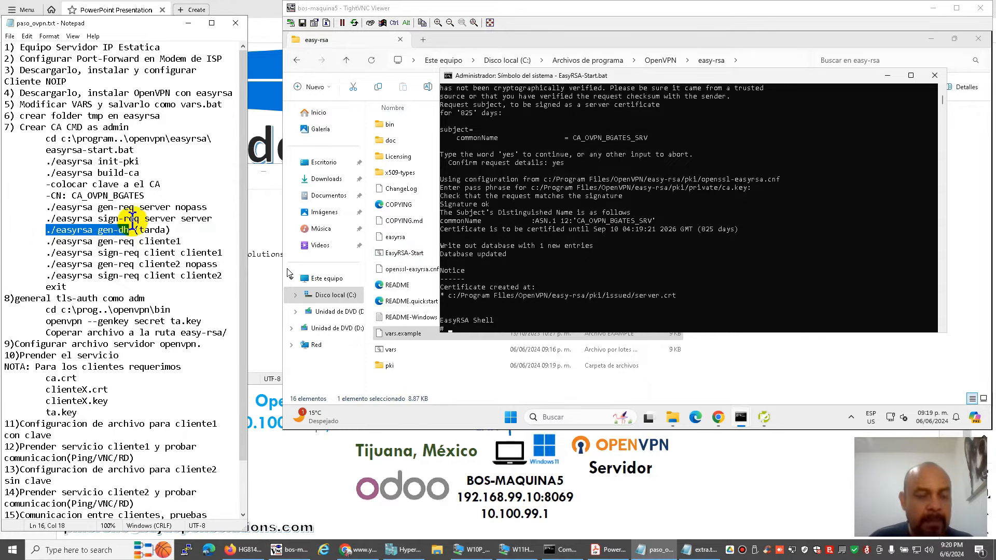
# Paste and run ./easyrsa gen-dh, then bring up the VPN network diagram slide.
pyautogui.hotkey('ctrl', 'c')
pyautogui.rightClick(589, 259)
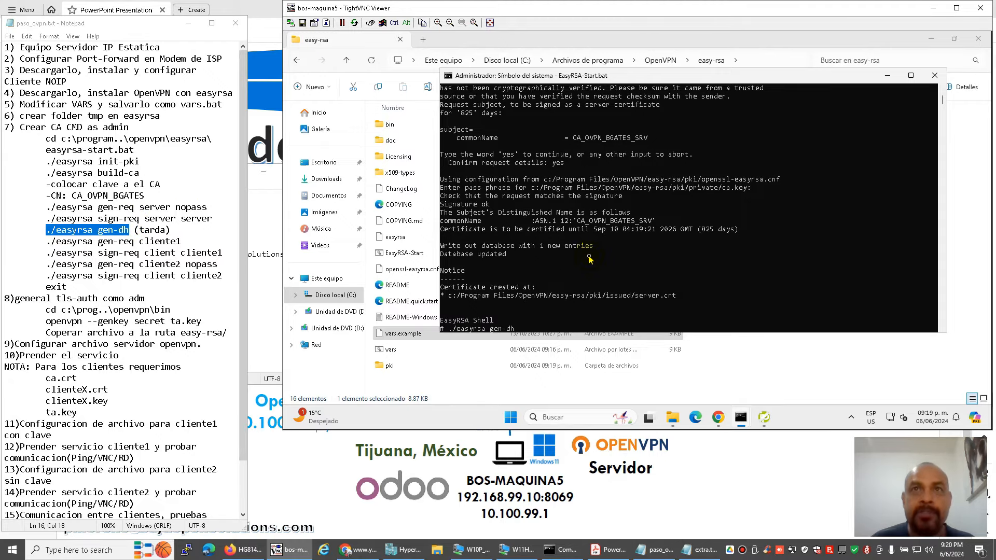
pyautogui.press('Return')
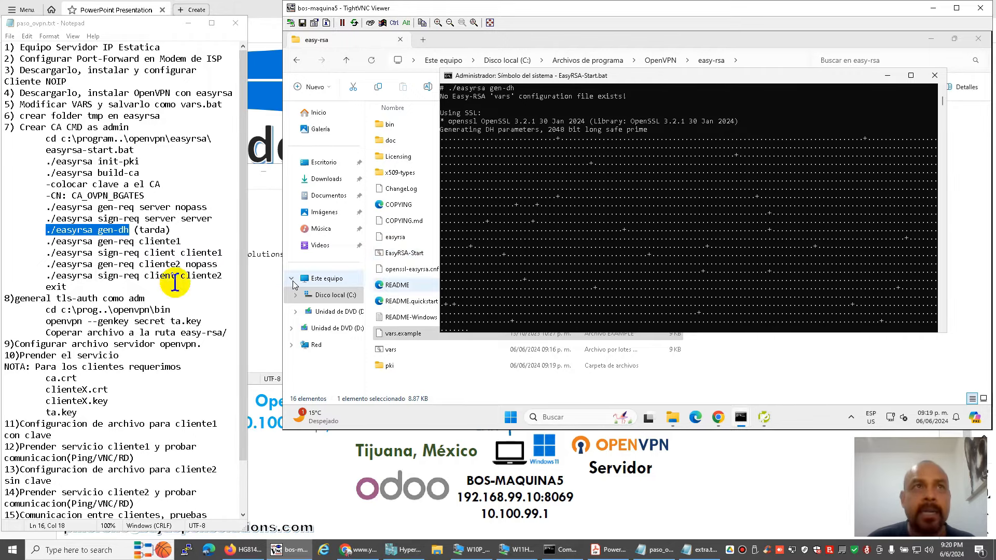
pyautogui.click(607, 549)
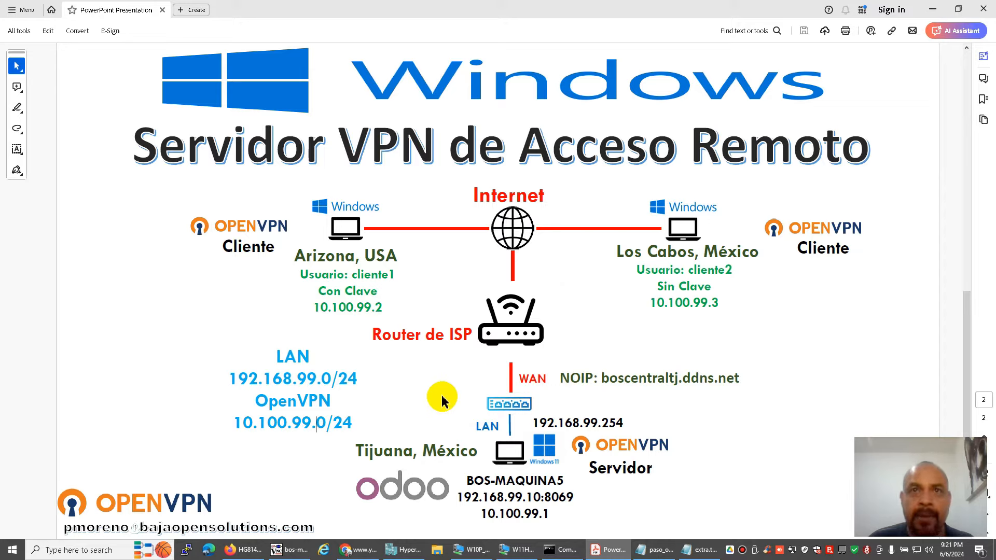
# Return to the remote console and select './easyrsa gen-req cliente1' in the notes while DH generation finishes.
pyautogui.click(291, 550)
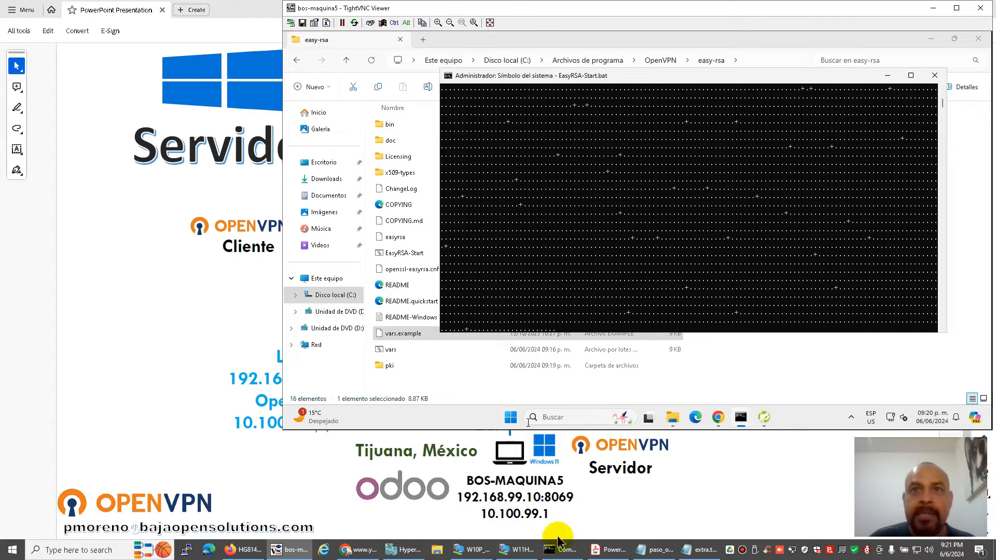
pyautogui.click(655, 550)
pyautogui.click(117, 241)
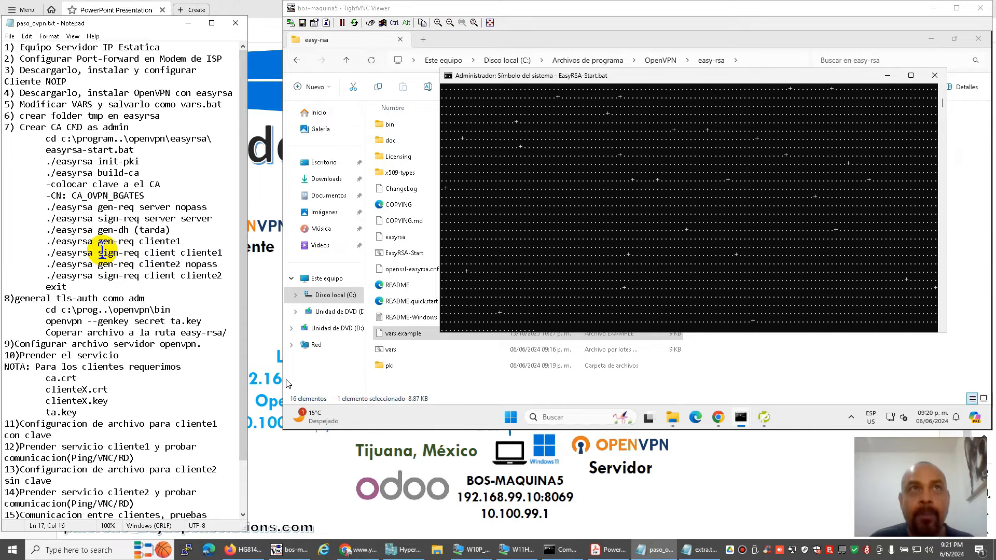
pyautogui.moveTo(50, 242); pyautogui.dragTo(180, 241)
pyautogui.moveTo(185, 232); pyautogui.dragTo(185, 237)
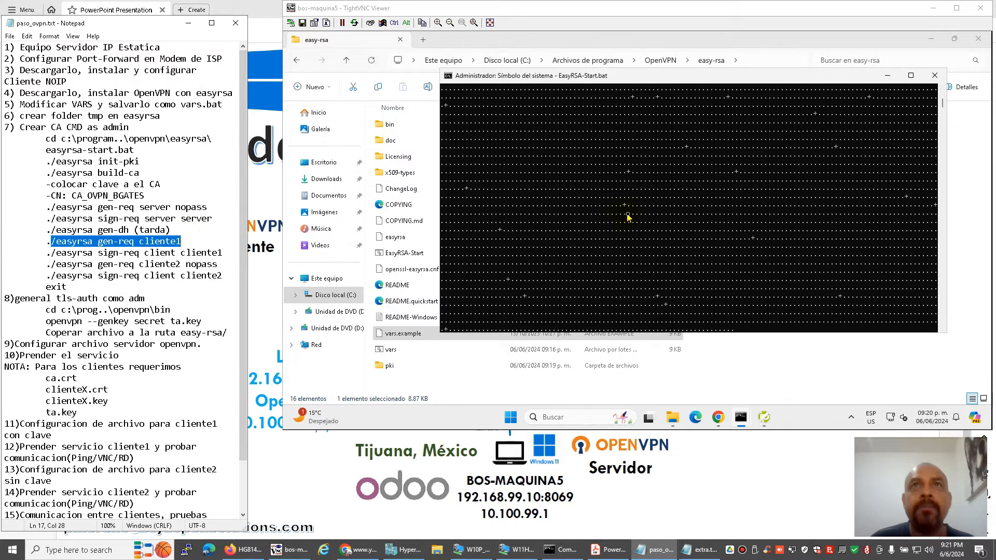
pyautogui.click(628, 213)
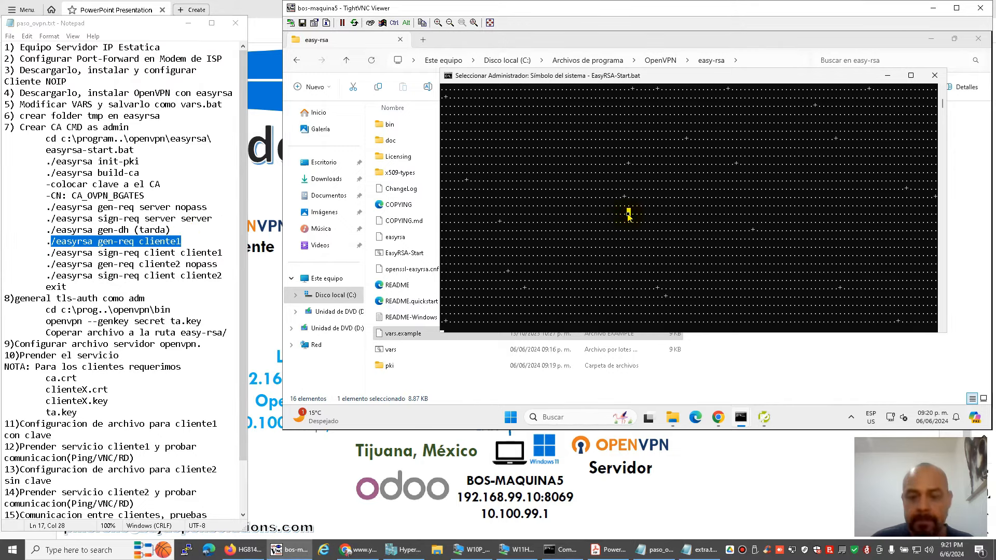
pyautogui.press('Escape')
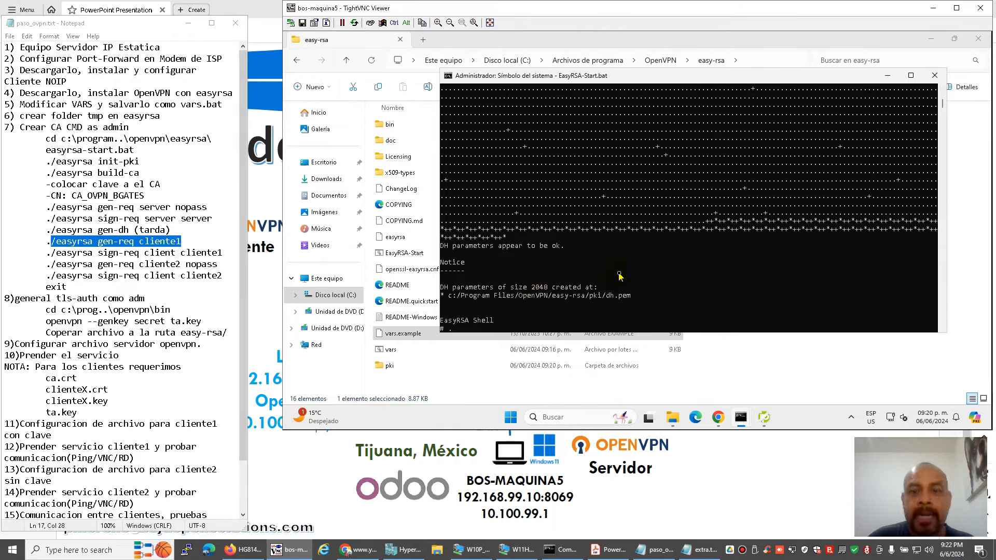
pyautogui.moveTo(45, 241); pyautogui.dragTo(187, 239)
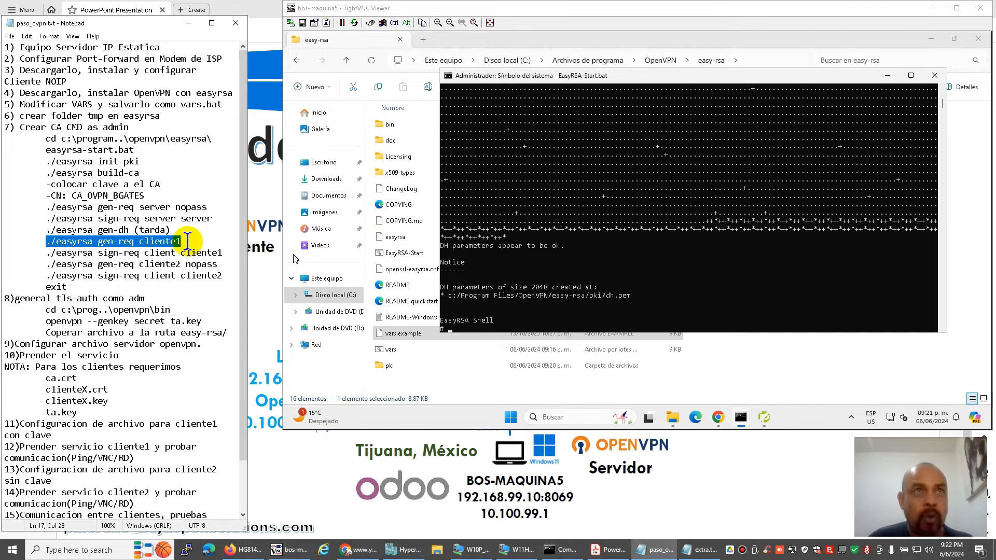
# Run './easyrsa gen-req cliente1' with a PEM pass phrase, accepting cliente1 as common name.
pyautogui.hotkey('ctrl', 'c')
pyautogui.click(531, 266)
pyautogui.hotkey('ctrl', 'v')
pyautogui.press('Return')
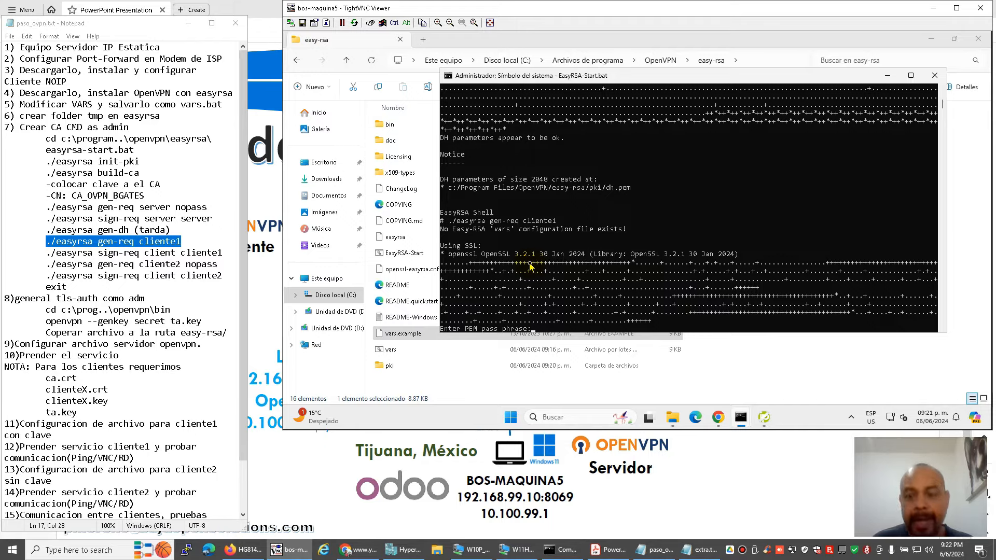
pyautogui.press('Return')
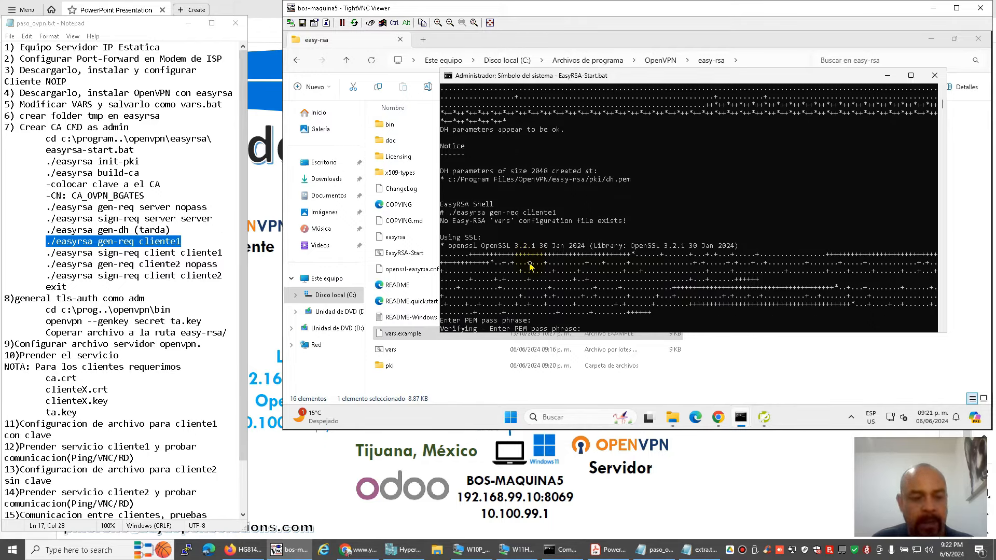
pyautogui.press('Return')
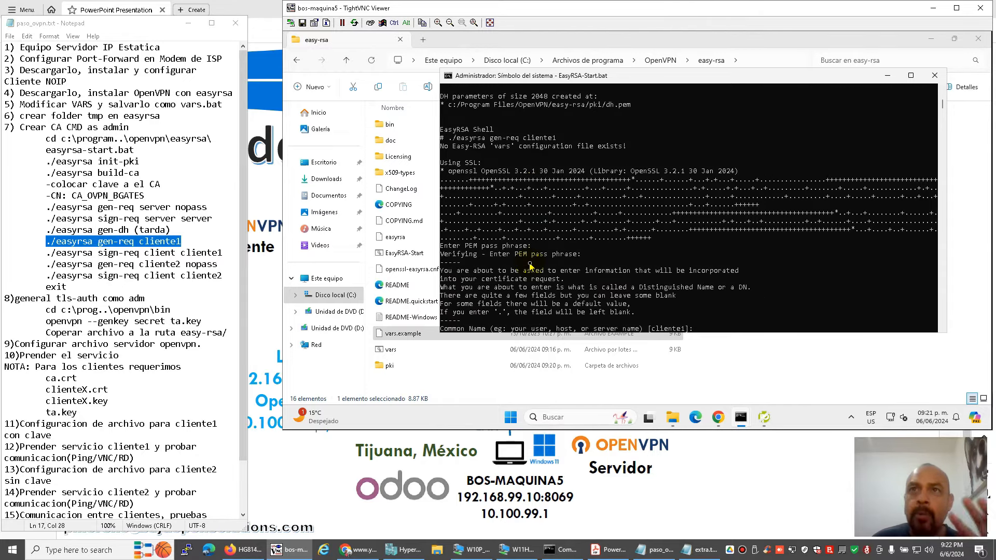
pyautogui.press('Return')
# Sign the cliente1 request with 'sign-req client cliente1', confirming 'yes' and the CA pass phrase.
pyautogui.moveTo(47, 253); pyautogui.dragTo(222, 252)
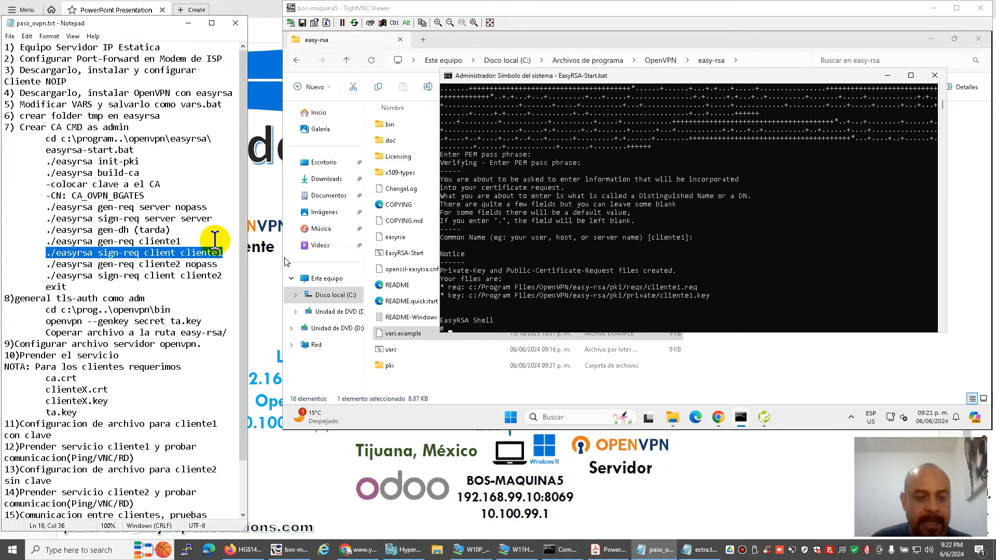
pyautogui.rightClick(543, 266)
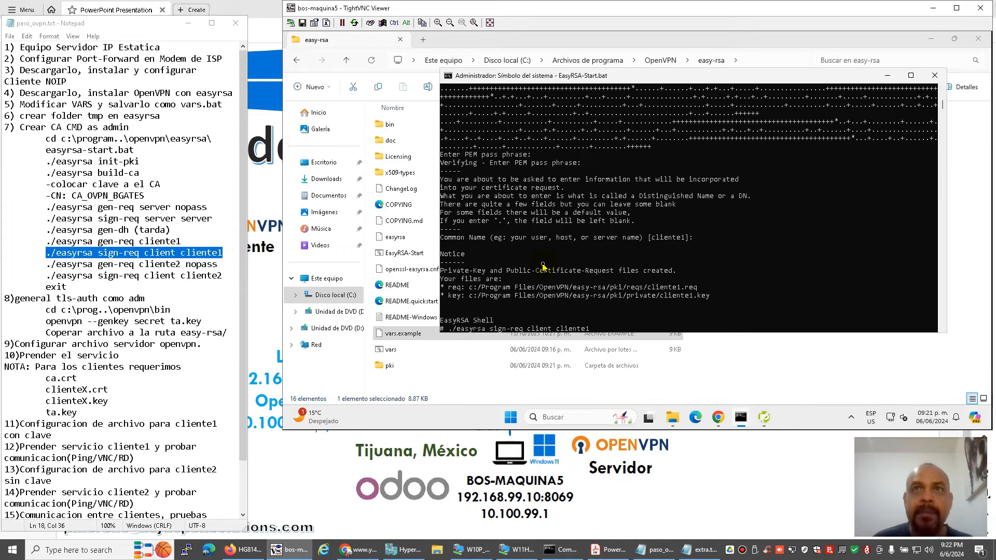
pyautogui.press('Return')
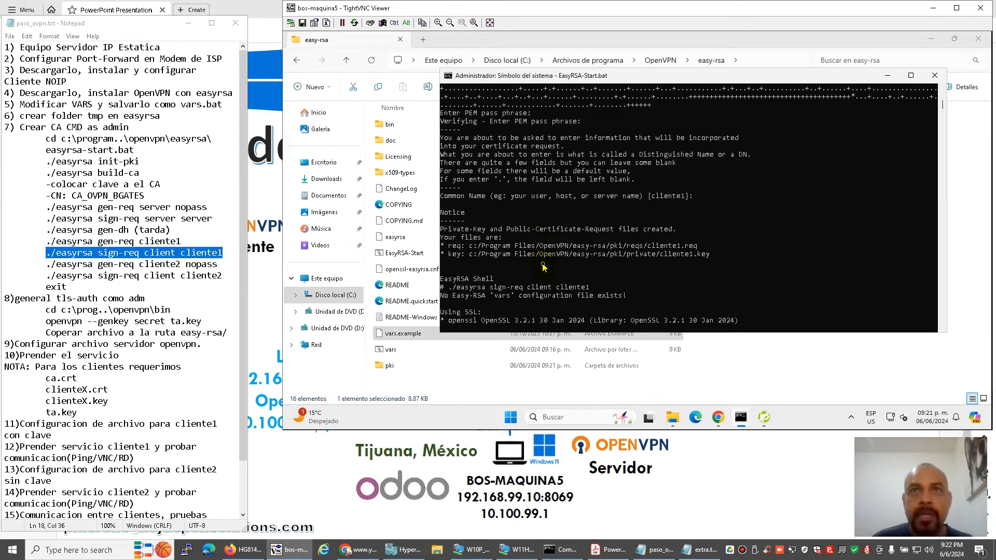
pyautogui.write('yes')
pyautogui.press('Return')
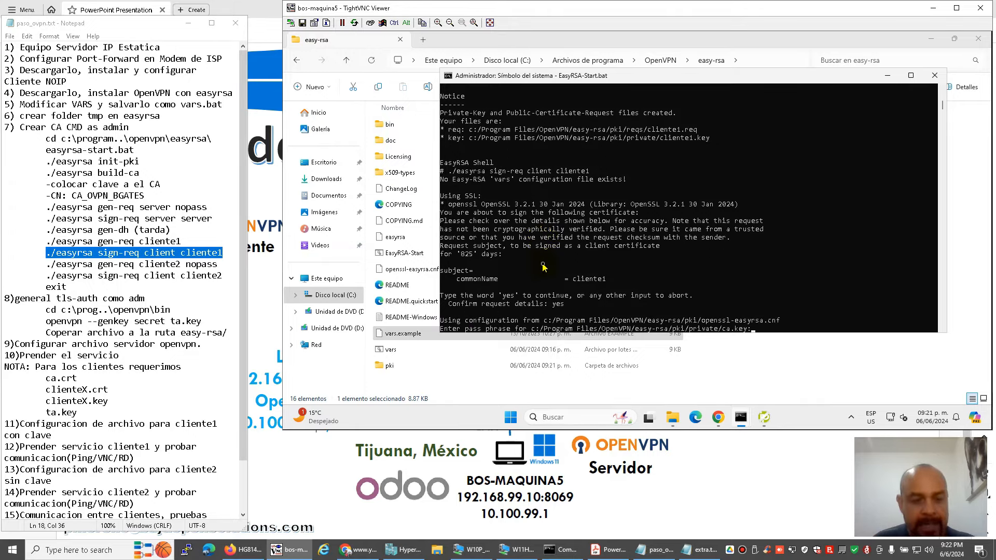
pyautogui.press('Return')
# Copy the './easyrsa gen-req cliente2 nopass' command from the notes.
pyautogui.moveTo(46, 265)
pyautogui.mouseDown()
pyautogui.moveTo(220, 265)
pyautogui.moveTo(62, 255)
pyautogui.moveTo(157, 263)
pyautogui.moveTo(59, 264)
pyautogui.mouseUp()
pyautogui.doubleClick(221, 265)
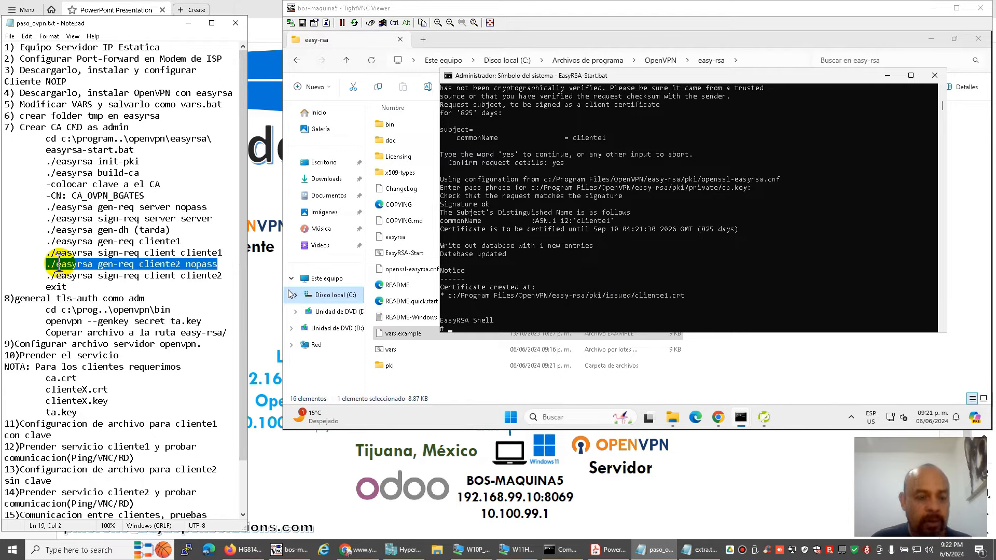
pyautogui.hotkey('ctrl', 'c')
# Run './easyrsa gen-req cliente2 nopass', accepting cliente2 as common name.
pyautogui.click(555, 280)
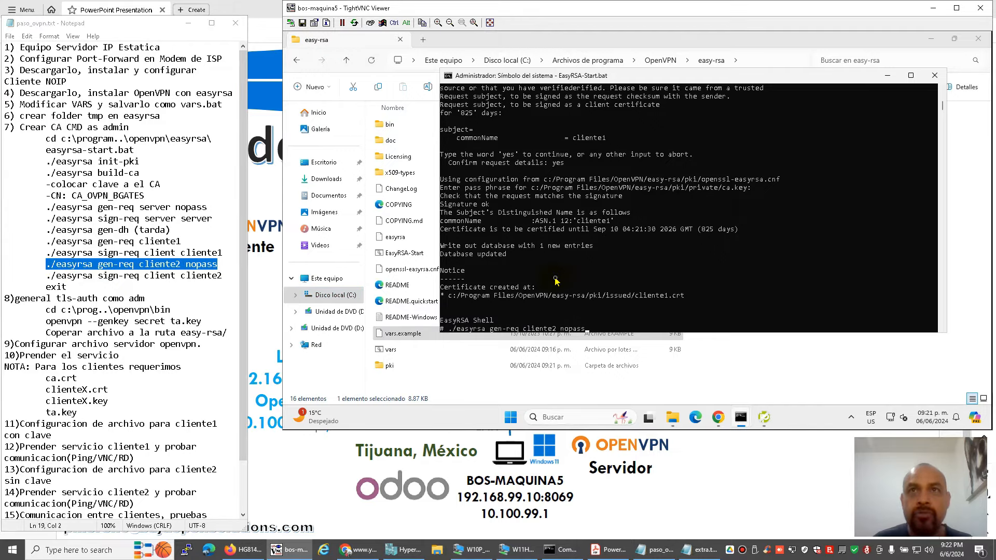
pyautogui.rightClick(555, 280)
pyautogui.press('Return')
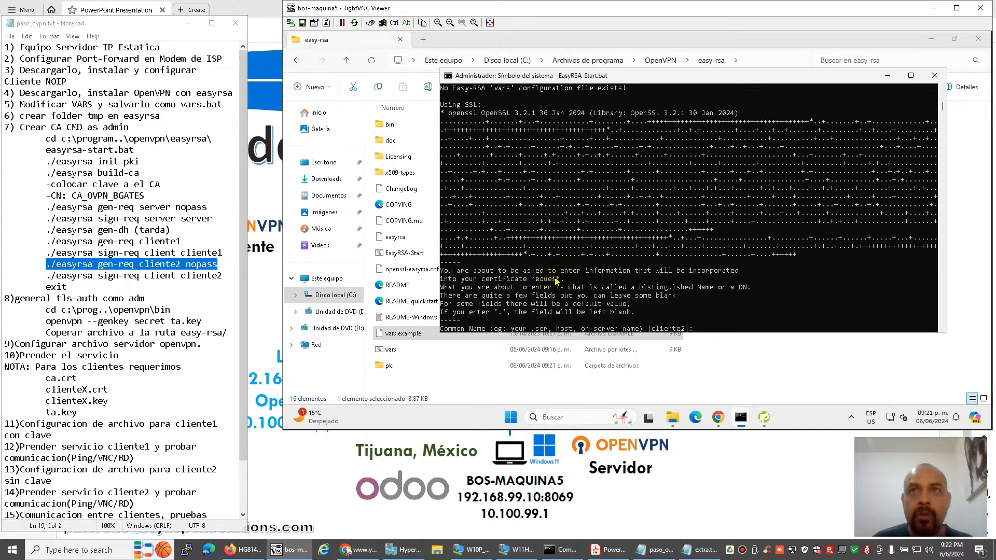
pyautogui.press('Return')
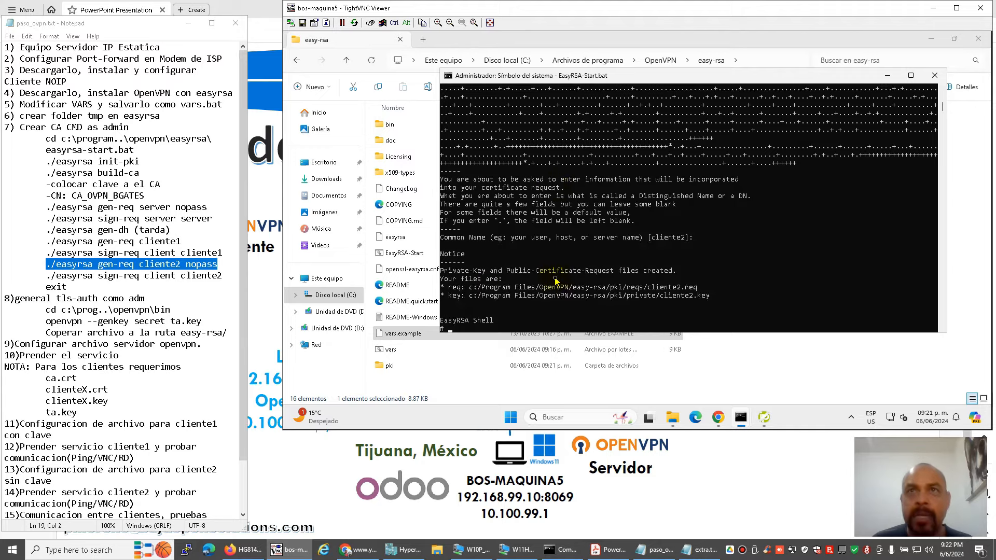
# Sign the cliente2 client request, confirming 'yes' and entering the CA pass phrase.
pyautogui.press('Up')
pyautogui.press('Up')
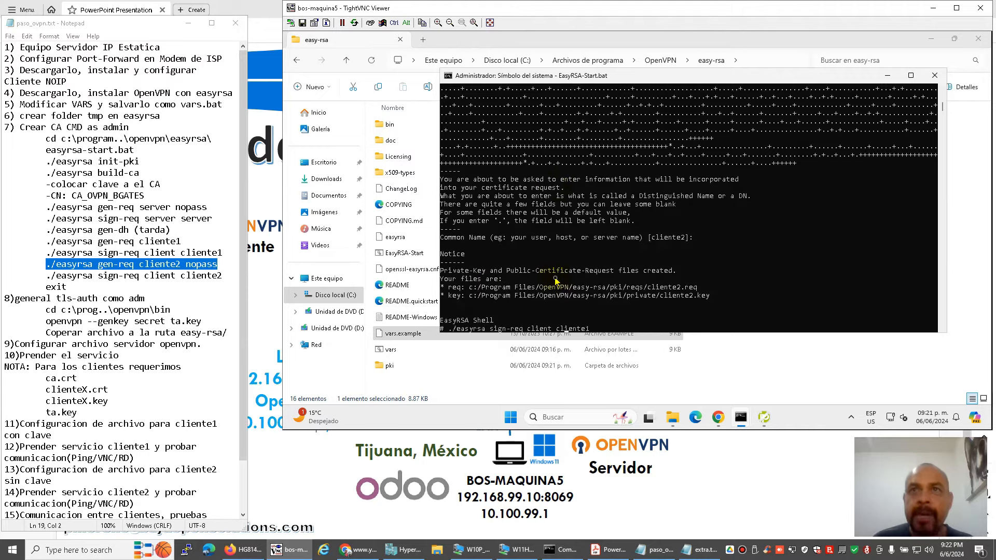
pyautogui.press('BackSpace')
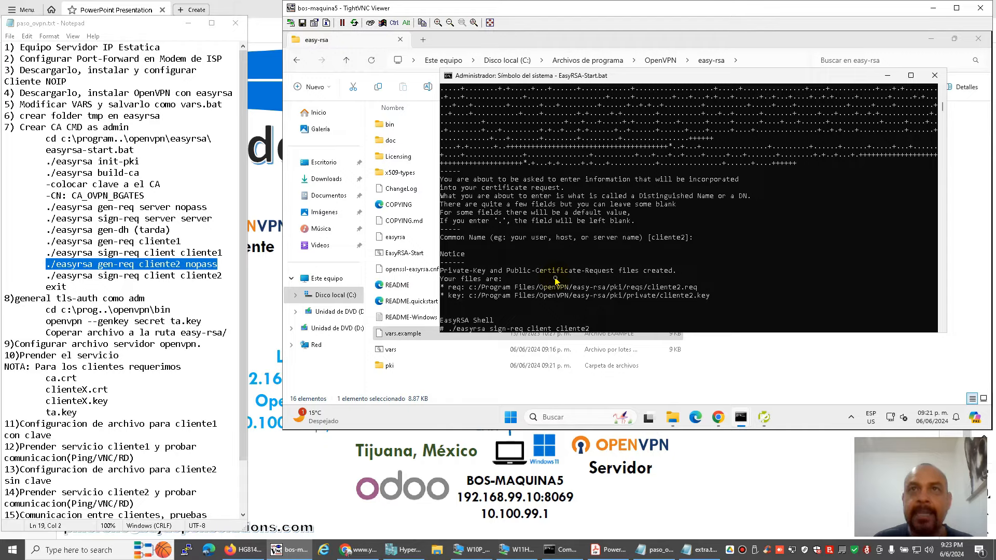
pyautogui.press('Return')
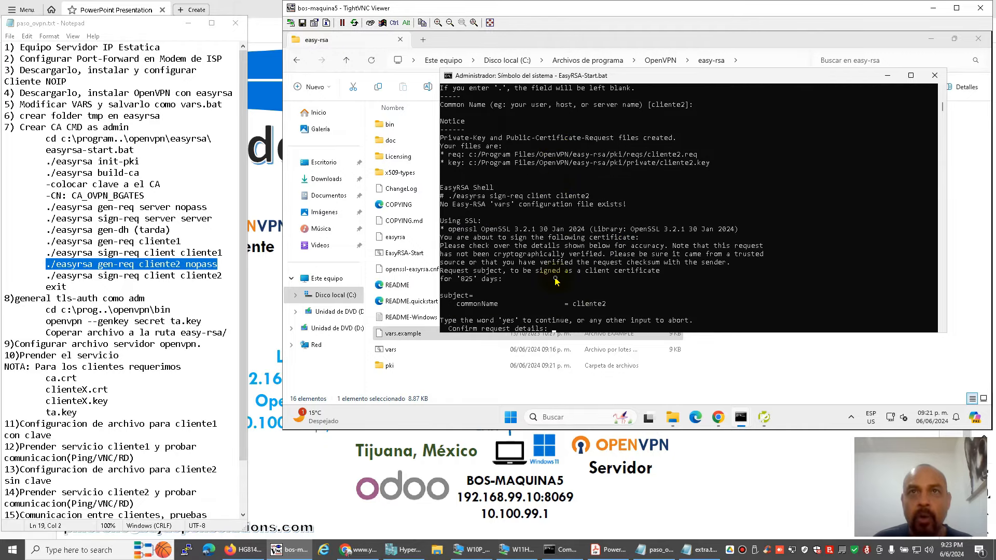
pyautogui.write('yes')
pyautogui.press('Return')
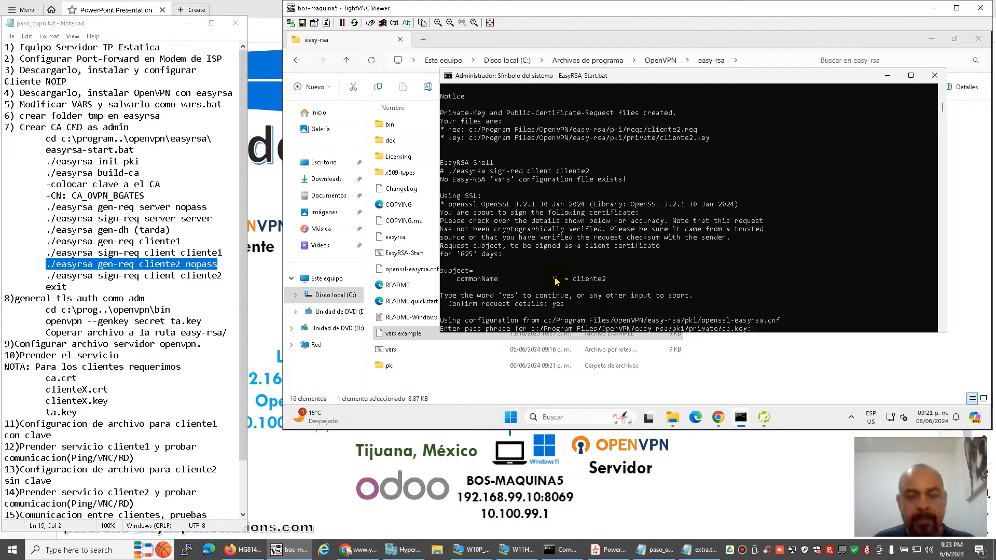
pyautogui.press('Return')
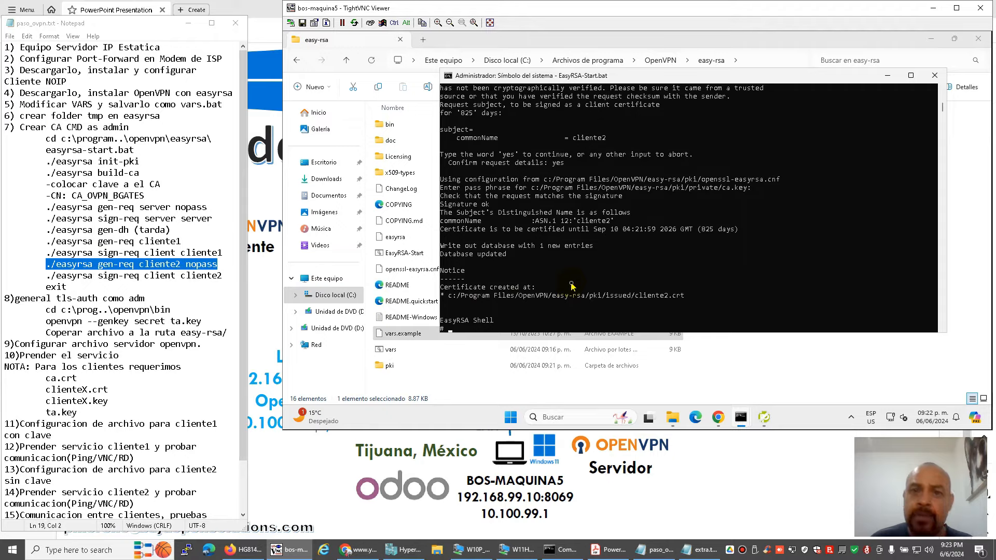
# Browse pki\private for the keys and pki\issued for the certificates, then return to the diagram slide.
pyautogui.click(453, 370)
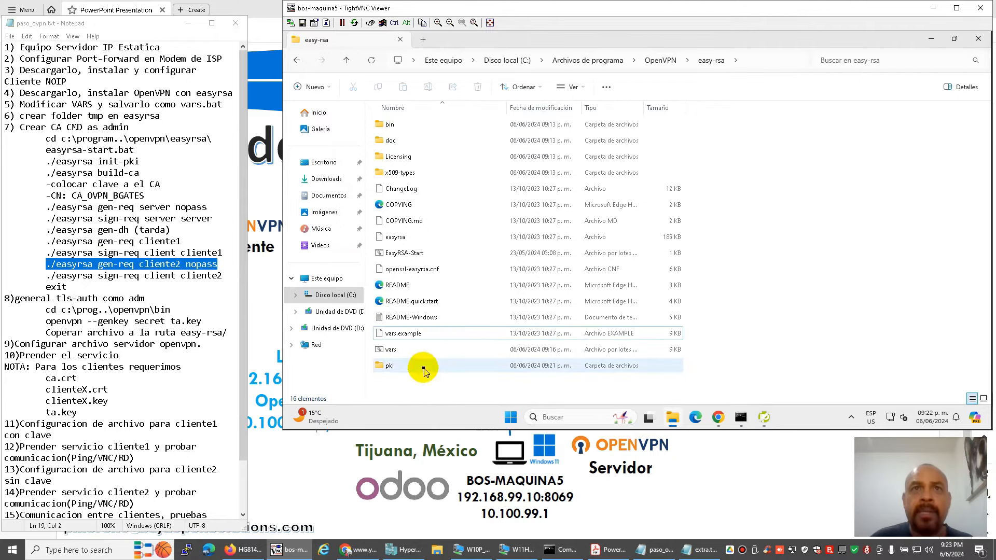
pyautogui.click(423, 369)
pyautogui.doubleClick(423, 369)
pyautogui.doubleClick(411, 175)
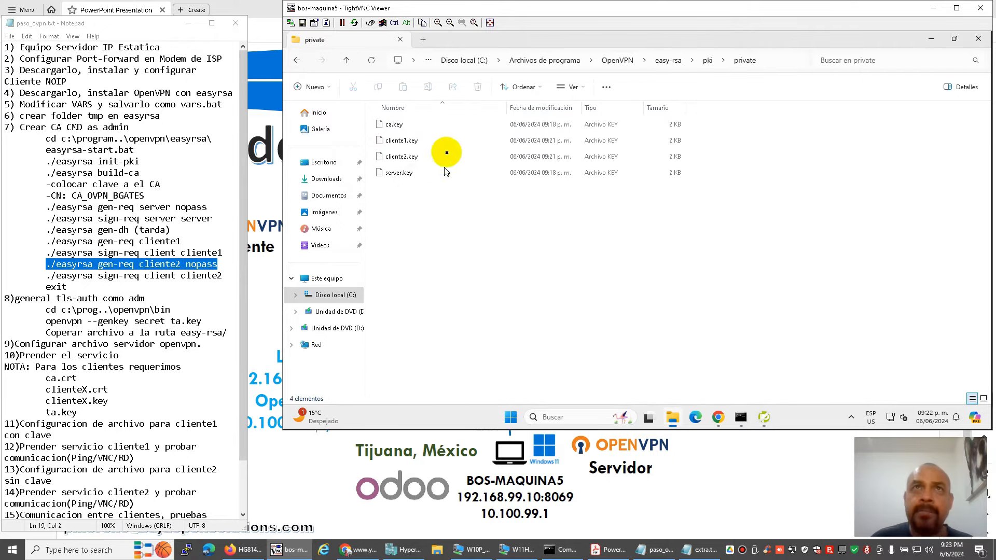
pyautogui.click(707, 60)
pyautogui.doubleClick(406, 165)
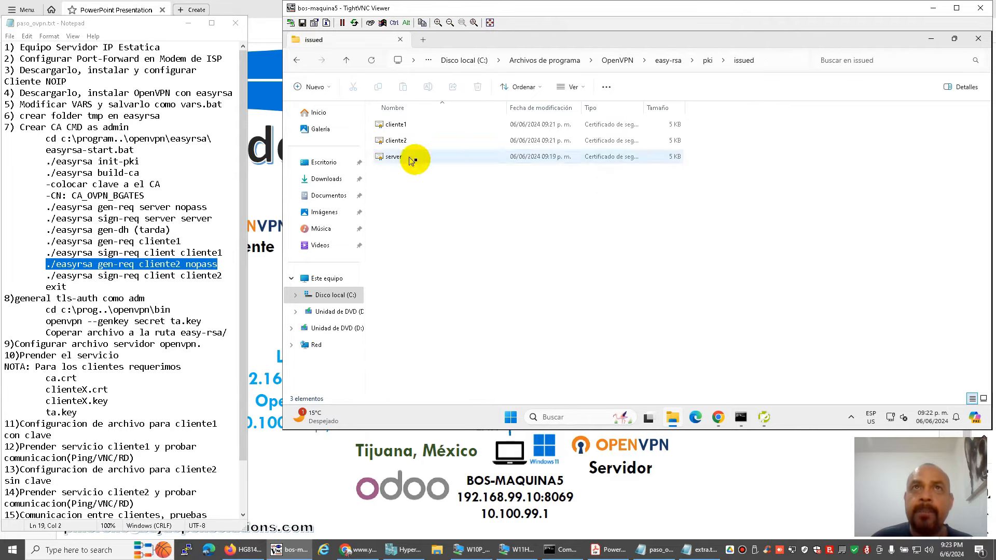
pyautogui.click(668, 61)
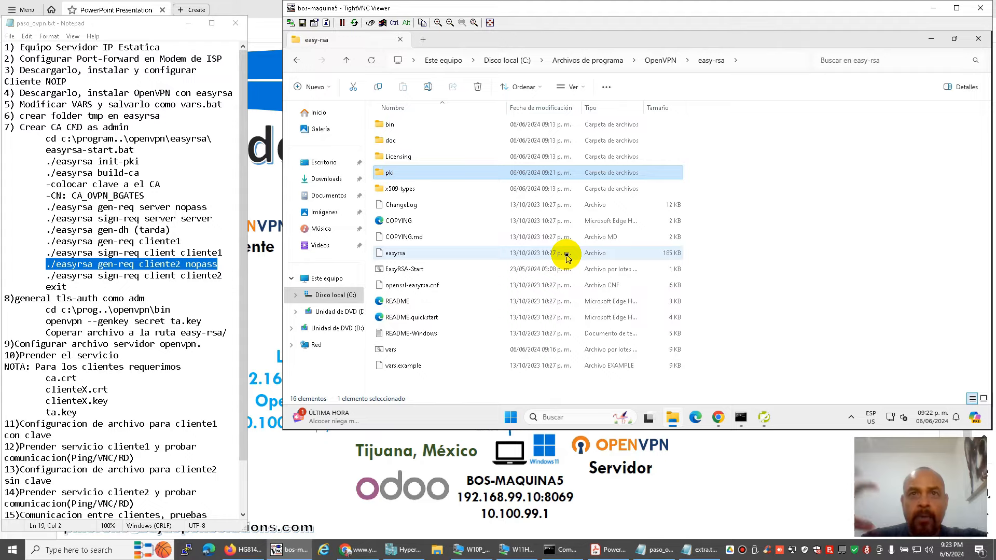
pyautogui.click(590, 469)
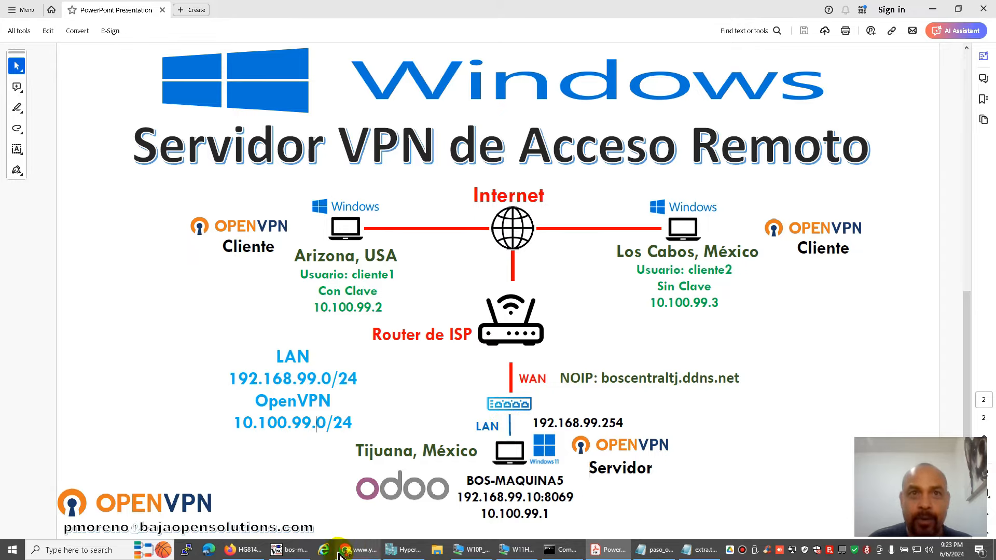
# Bring the remote EasyRSA console forward, hiding the file browser.
pyautogui.click(290, 549)
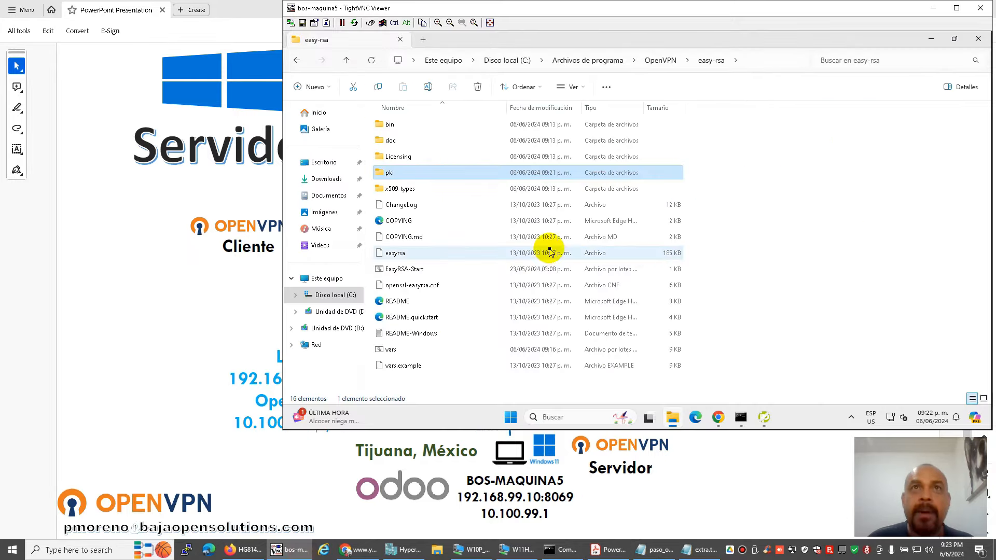
pyautogui.click(931, 38)
pyautogui.click(664, 542)
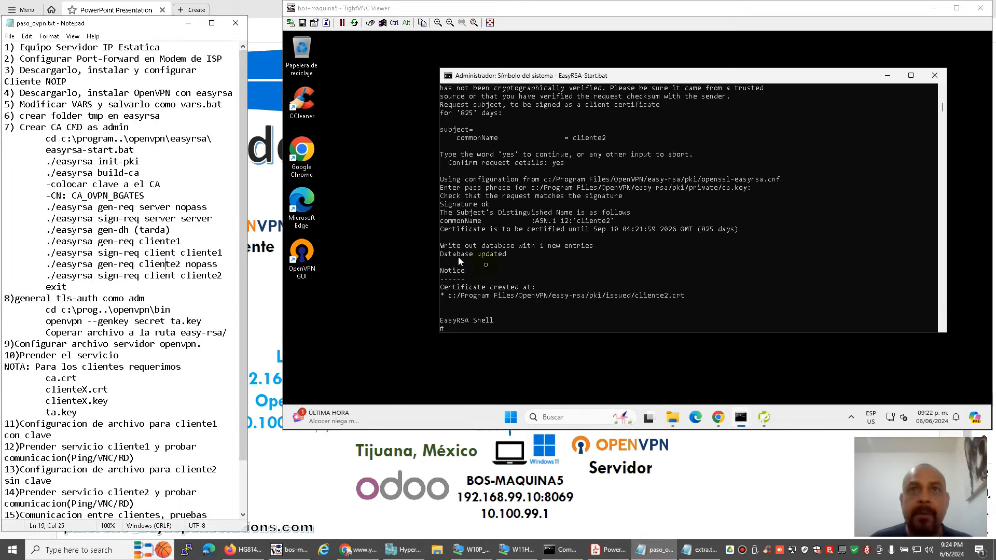
pyautogui.click(498, 269)
# Exit EasyRSA, cd to bin, and run 'openvpn.exe --genkey secret ta.key'.
pyautogui.write('exit')
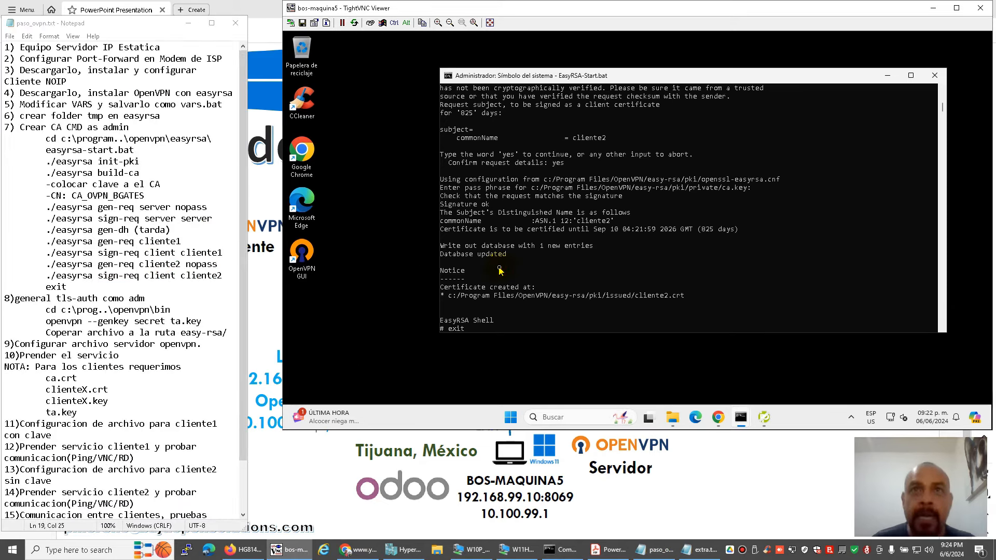
pyautogui.press('Return')
pyautogui.write('cd ..')
pyautogui.press('Return')
pyautogui.write('cd bin')
pyautogui.press('Return')
pyautogui.write('openvpn.exe --genkey secret ta')
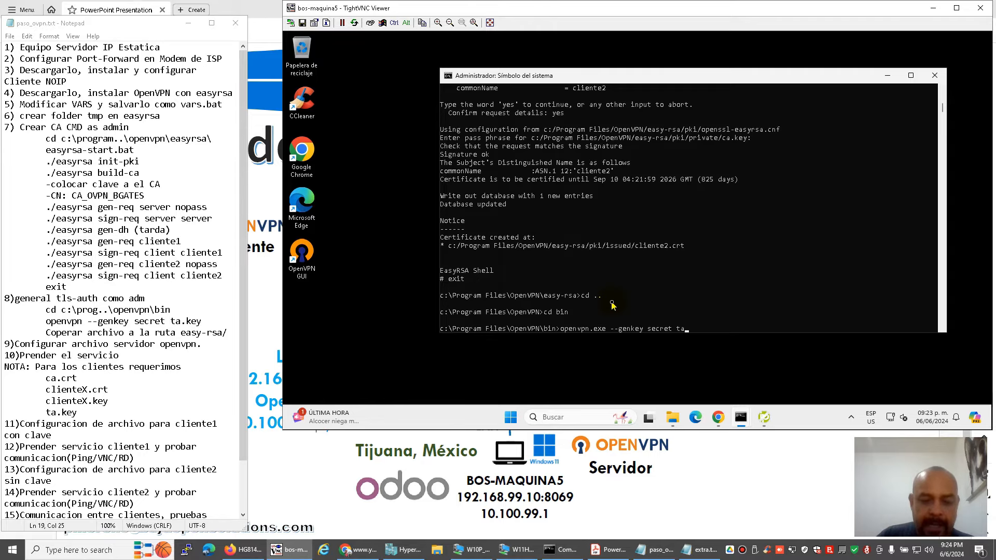
pyautogui.write('.key')
pyautogui.press('Return')
pyautogui.click(673, 417)
pyautogui.doubleClick(391, 125)
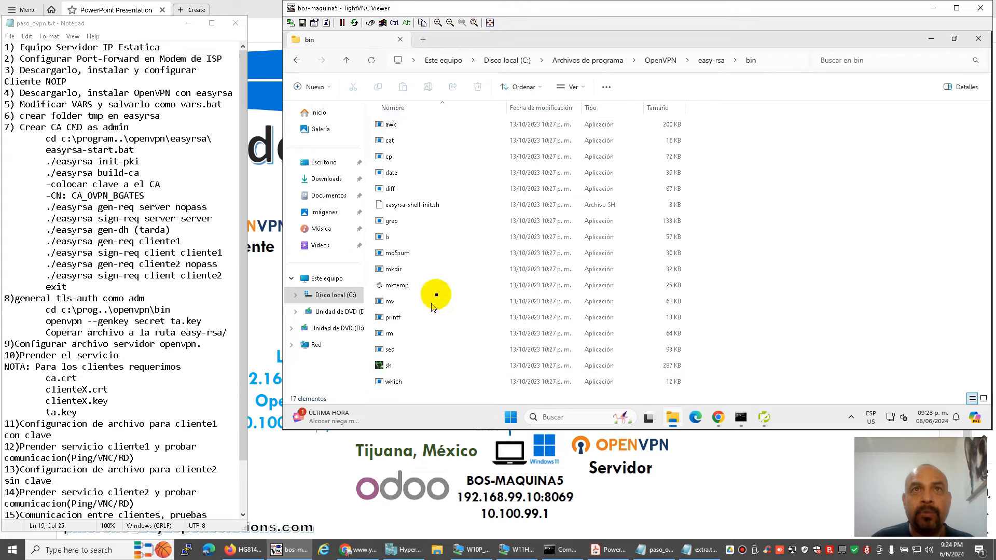
# Copy ta.key from OpenVPN\bin into the easy-rsa folder, granting administrator permission.
pyautogui.click(663, 60)
pyautogui.doubleClick(391, 124)
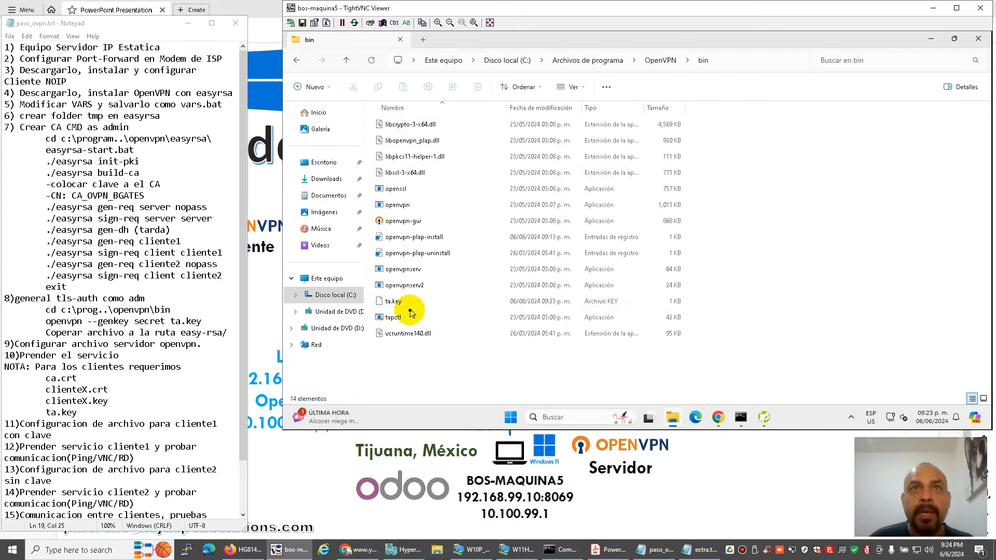
pyautogui.click(389, 305)
pyautogui.hotkey('ctrl', 'c')
pyautogui.click(661, 60)
pyautogui.doubleClick(416, 174)
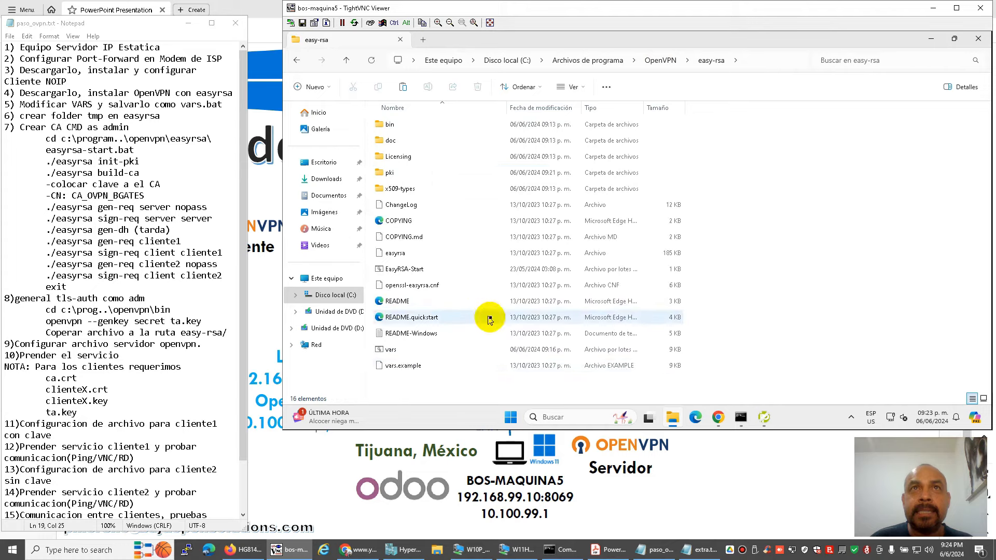
pyautogui.click(430, 382)
pyautogui.rightClick(450, 383)
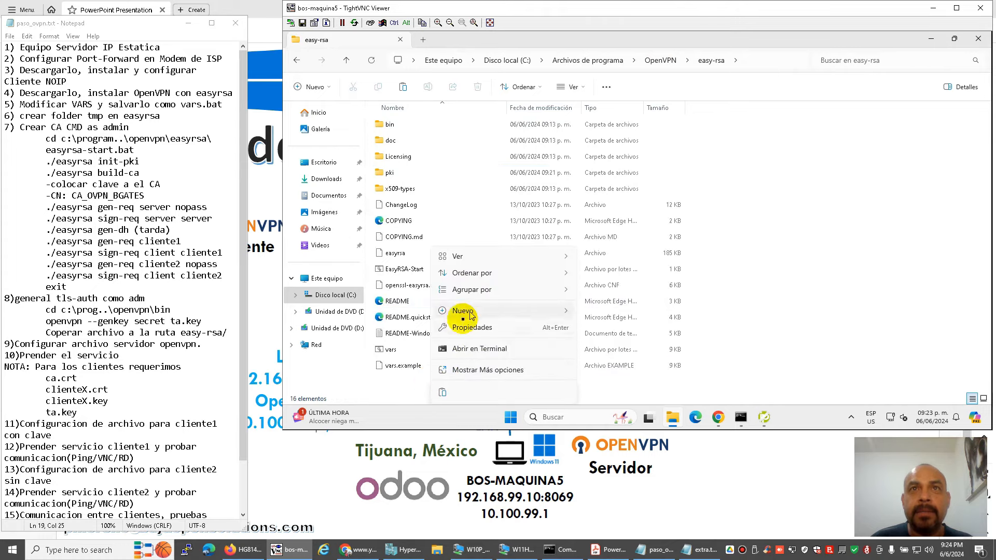
pyautogui.click(450, 376)
pyautogui.click(617, 160)
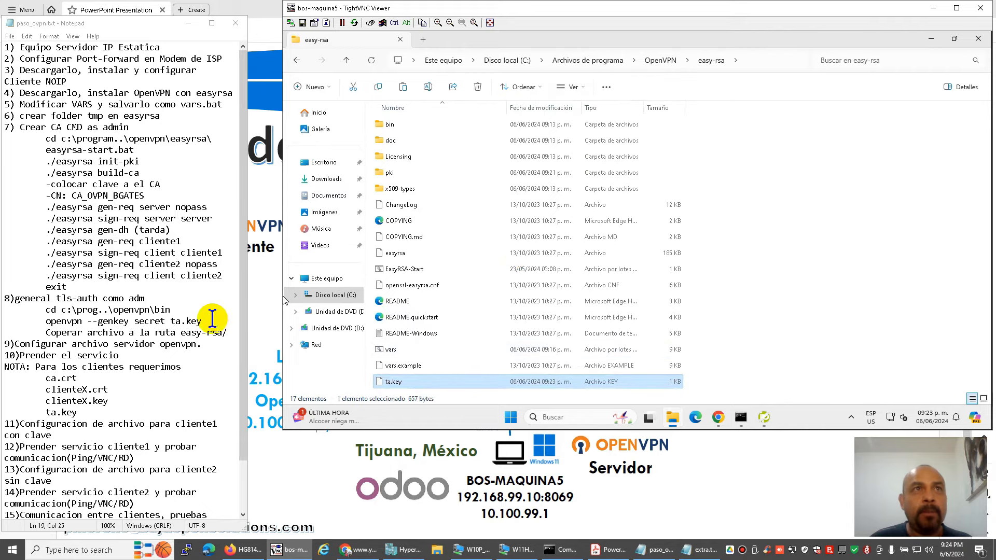
# Launch Notepad on the server from the Start search.
pyautogui.click(182, 310)
pyautogui.press('Down')
pyautogui.press('Down')
pyautogui.press('Down')
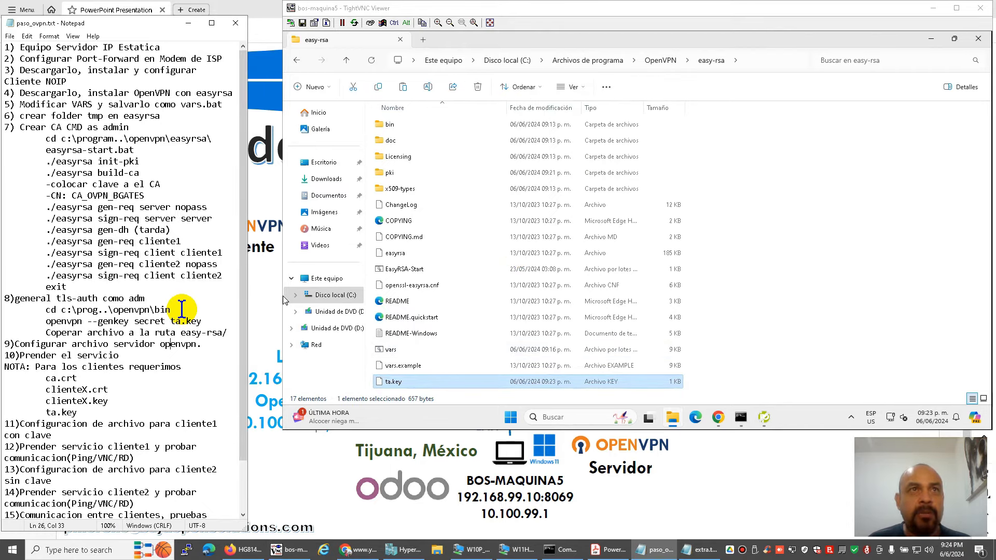
pyautogui.press('Down')
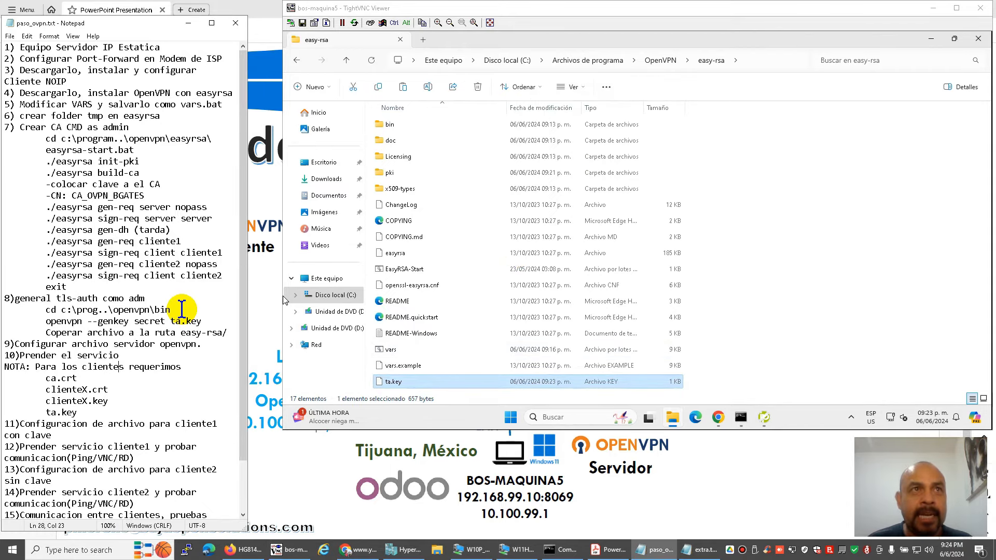
pyautogui.press('Up')
pyautogui.click(564, 417)
pyautogui.write('notepad')
pyautogui.press('Return')
pyautogui.click(416, 67)
# Open servidor_bos from Documents in Notepad using the All files filter.
pyautogui.click(418, 121)
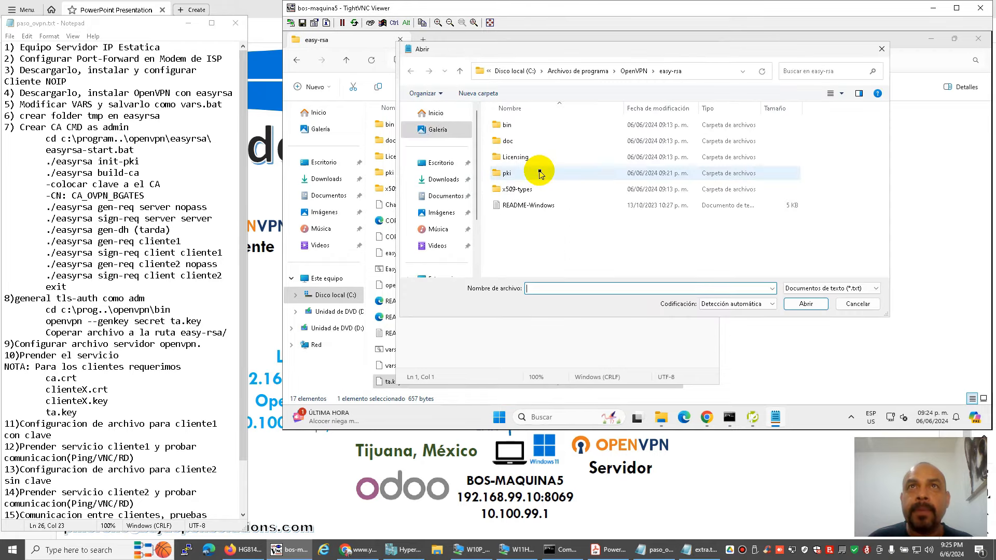
pyautogui.click(456, 197)
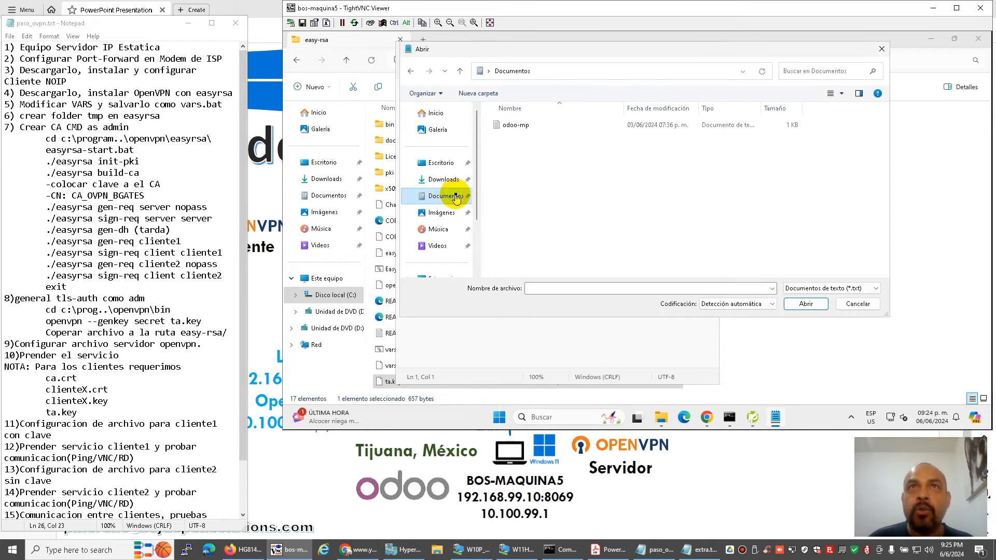
pyautogui.click(832, 288)
pyautogui.click(822, 305)
pyautogui.doubleClick(519, 141)
pyautogui.click(445, 110)
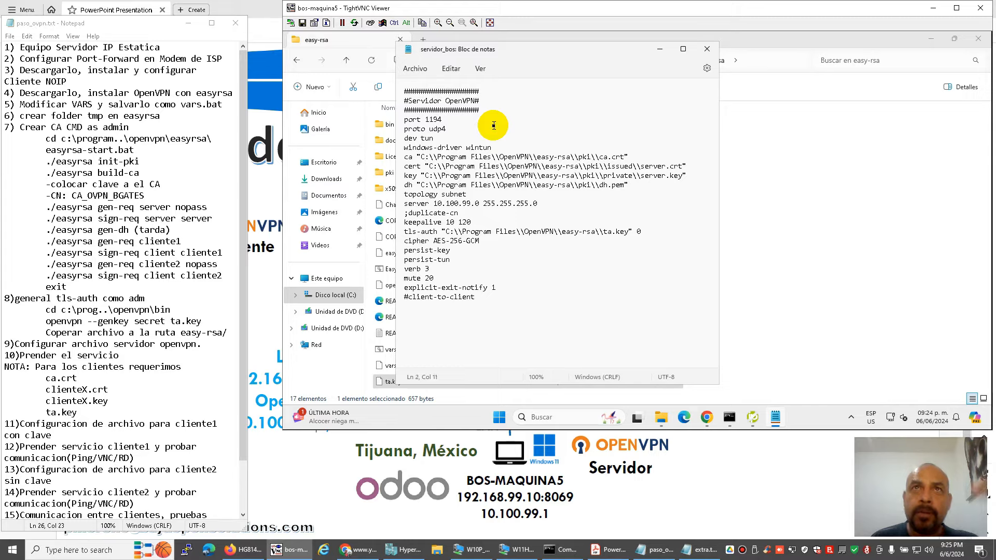
# Review the port 1194, topology subnet, server and duplicate-cn lines, then return to the diagram slide.
pyautogui.press('Down')
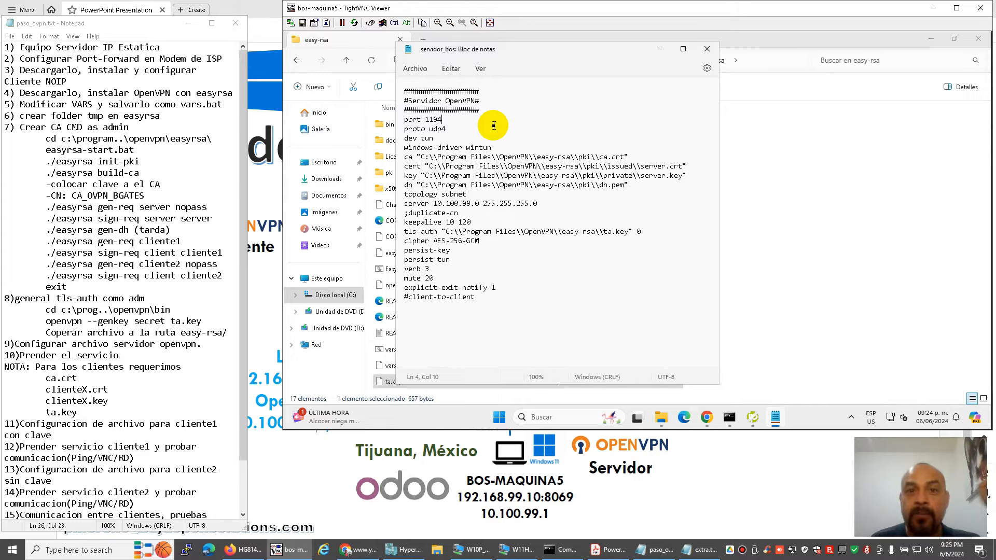
pyautogui.click(535, 194)
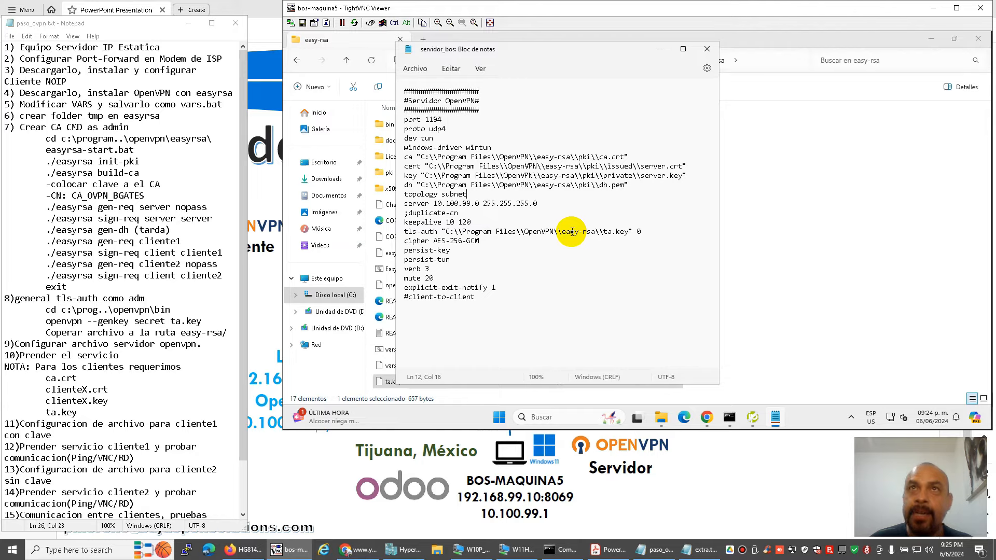
pyautogui.press('Down')
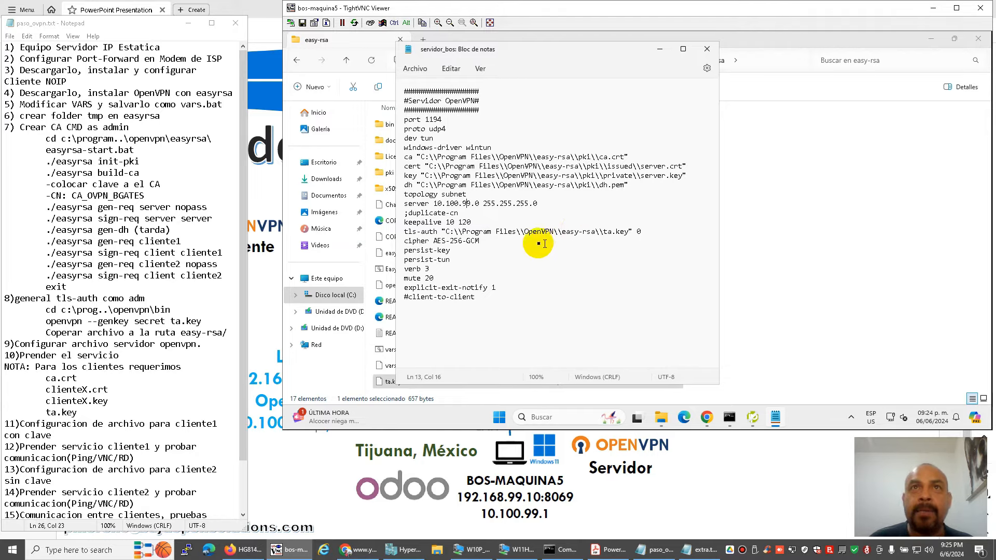
pyautogui.click(407, 451)
pyautogui.click(289, 550)
pyautogui.click(477, 214)
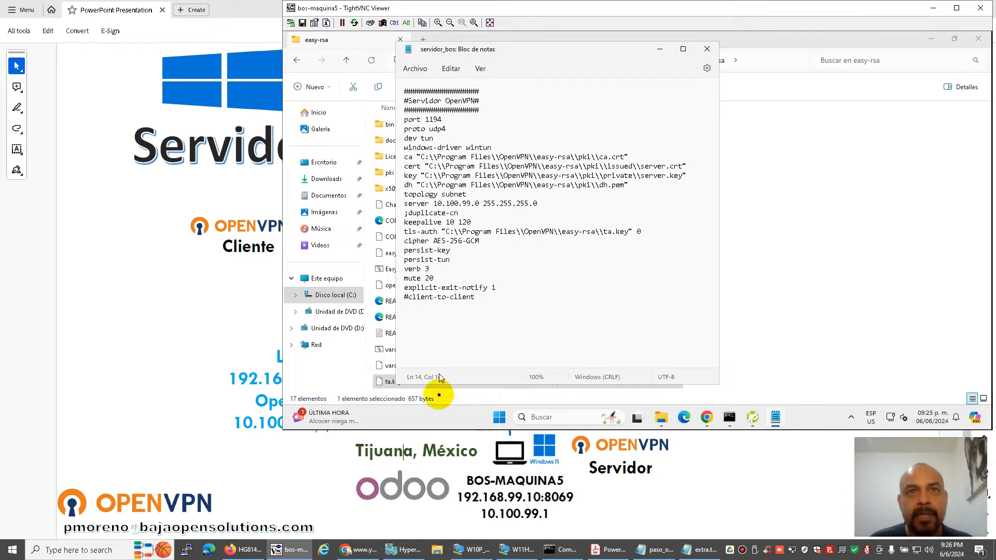
pyautogui.click(427, 473)
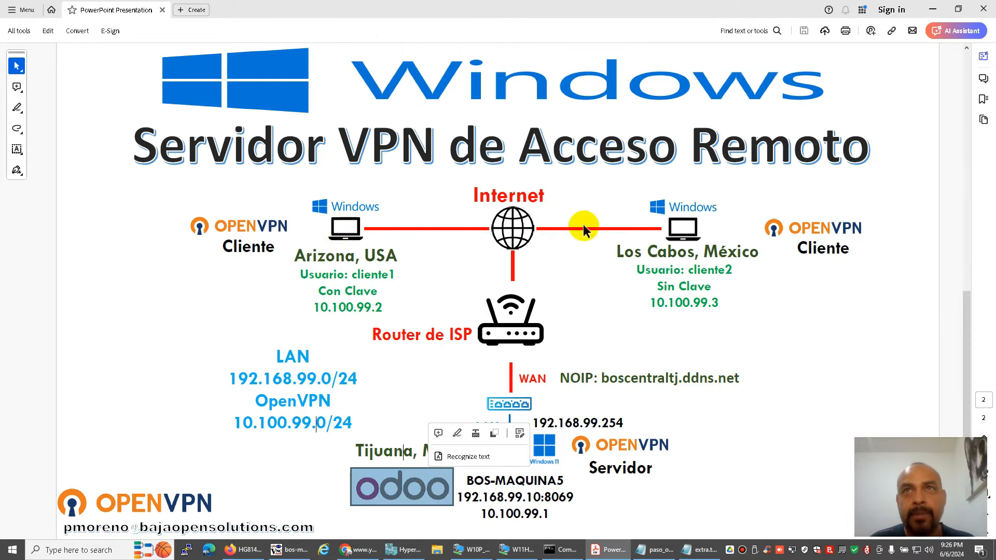